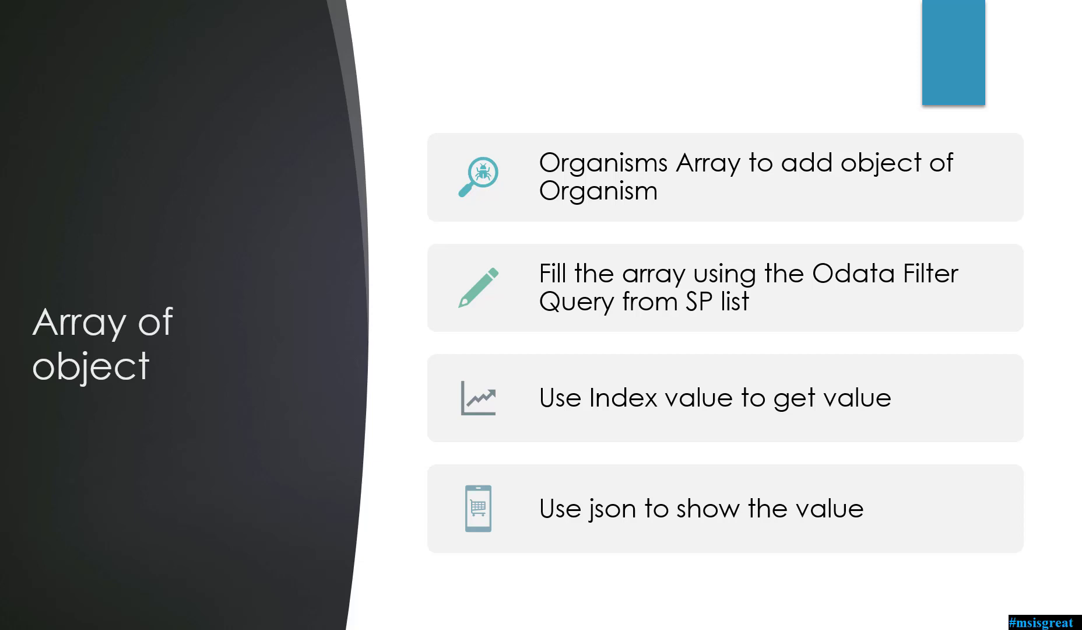
Step: Leave the slide show and switch to the My flows page of Power Automate in the browser
{"action": "key", "text": "b"}
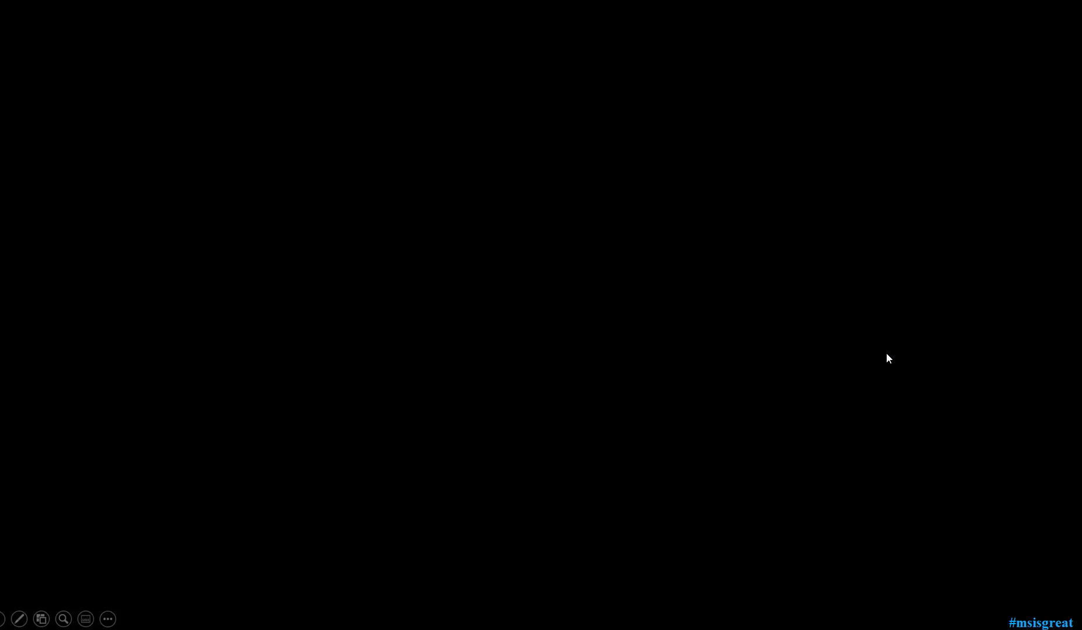
{"action": "key", "text": "alt+Tab"}
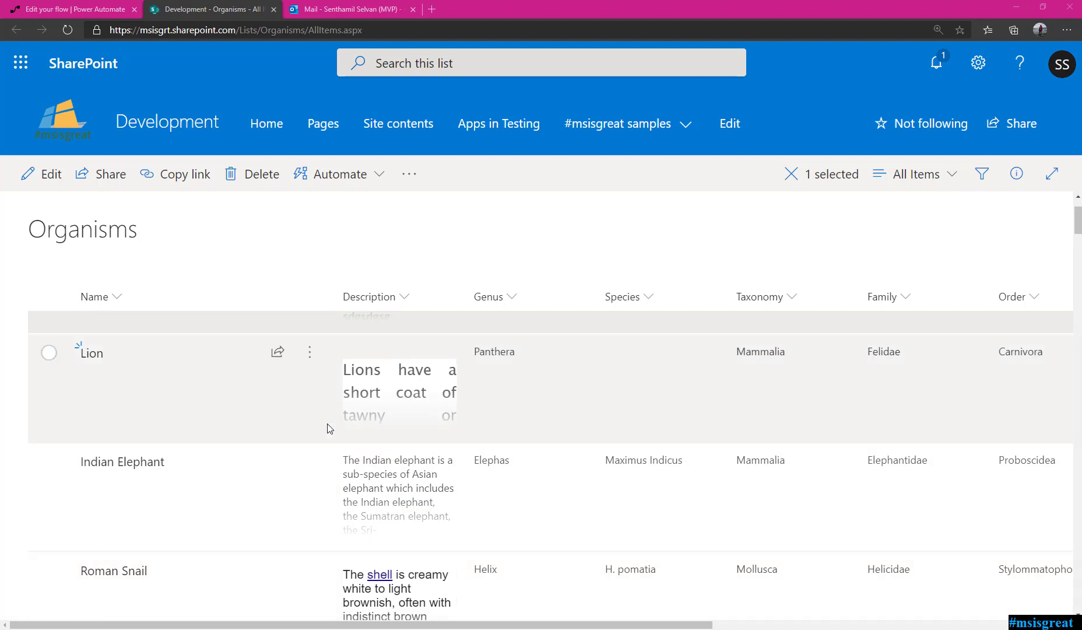
{"action": "left_click", "coordinate": [107, 11]}
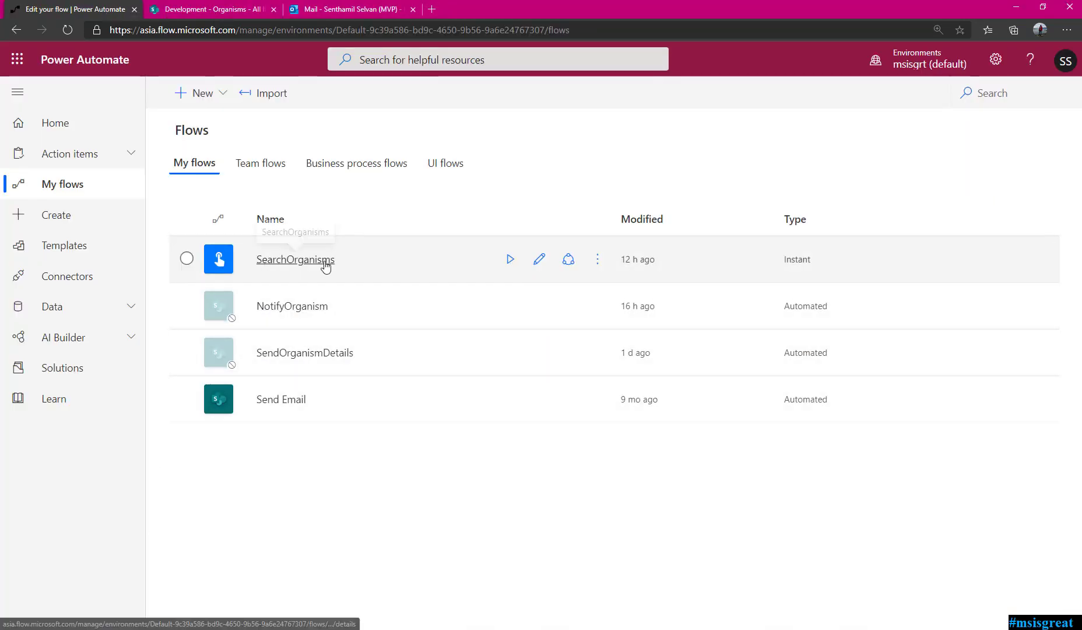
Step: Create a blank instant flow named SearchFilter with the "Manually trigger a flow" trigger
{"action": "left_click", "coordinate": [212, 94]}
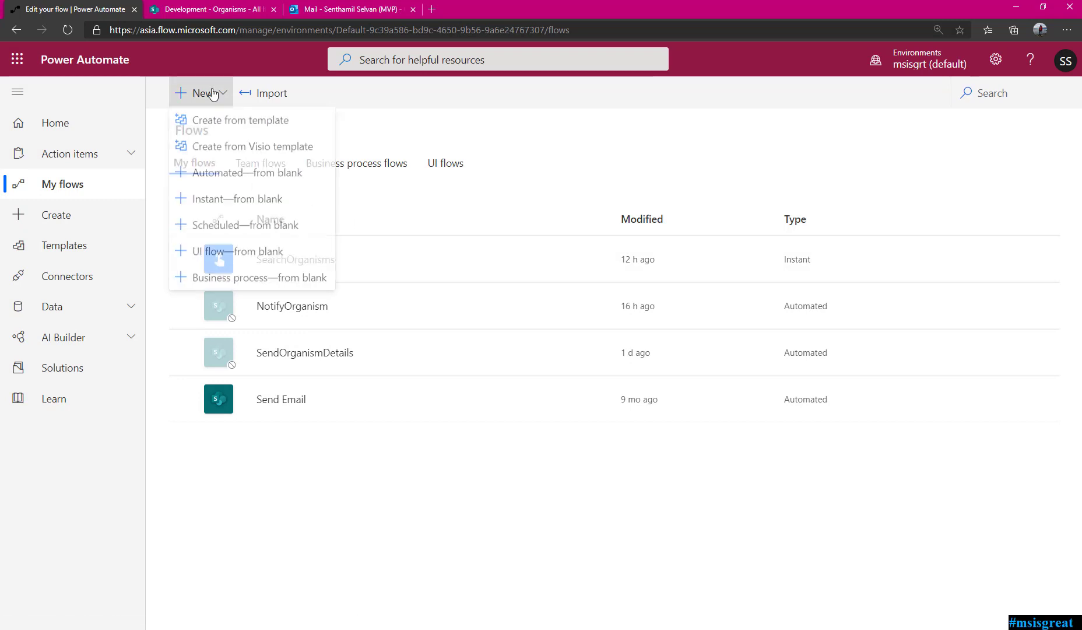
{"action": "left_click", "coordinate": [263, 206]}
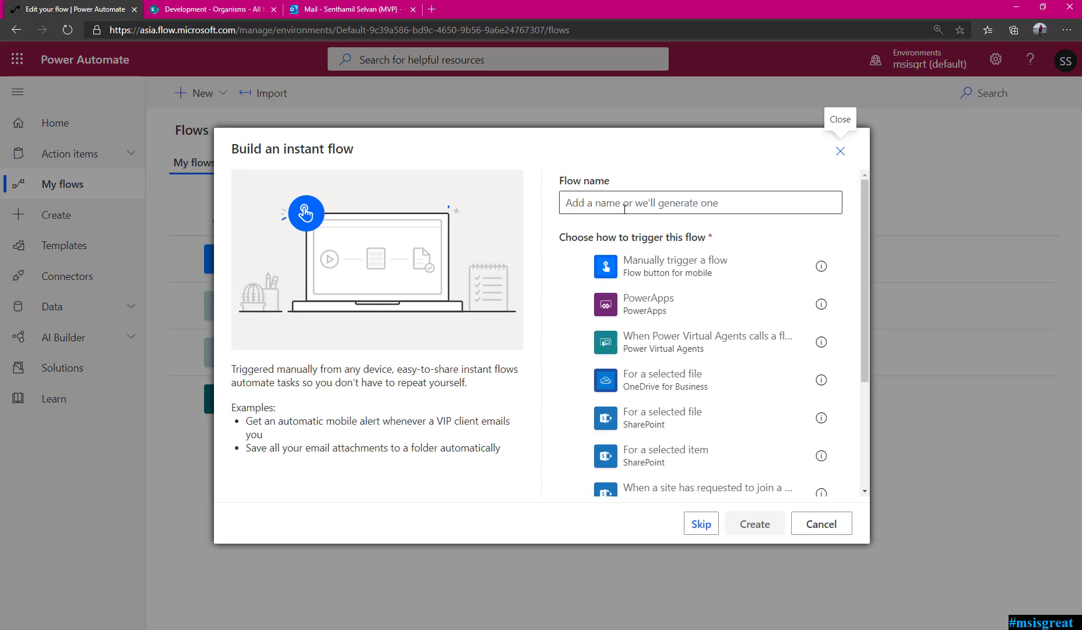
{"action": "left_click", "coordinate": [647, 263]}
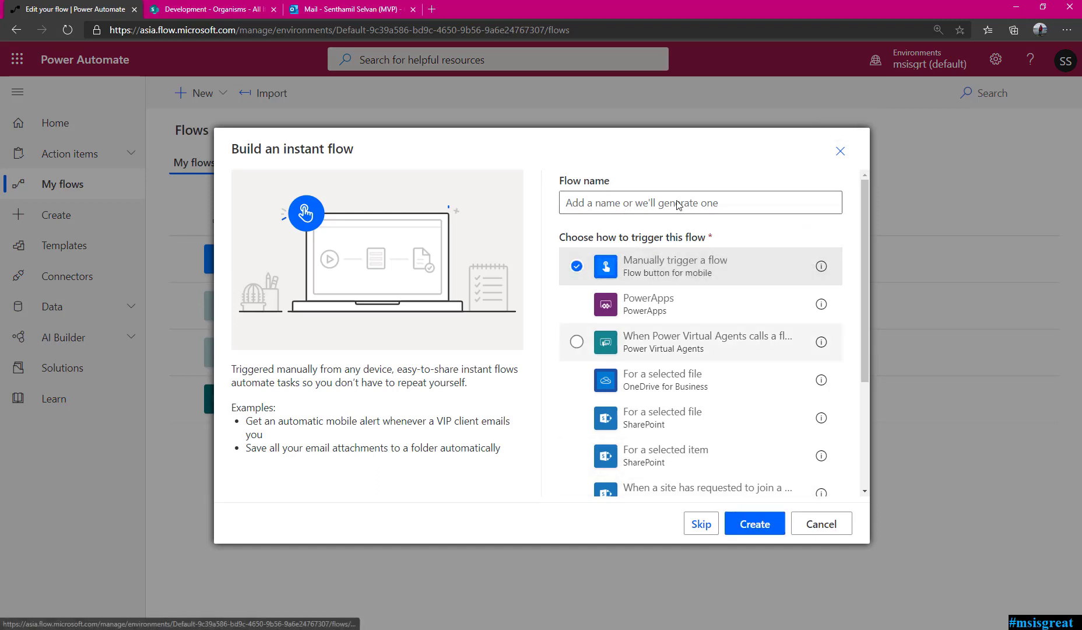
{"action": "left_click", "coordinate": [637, 196]}
{"action": "type", "text": "Search"}
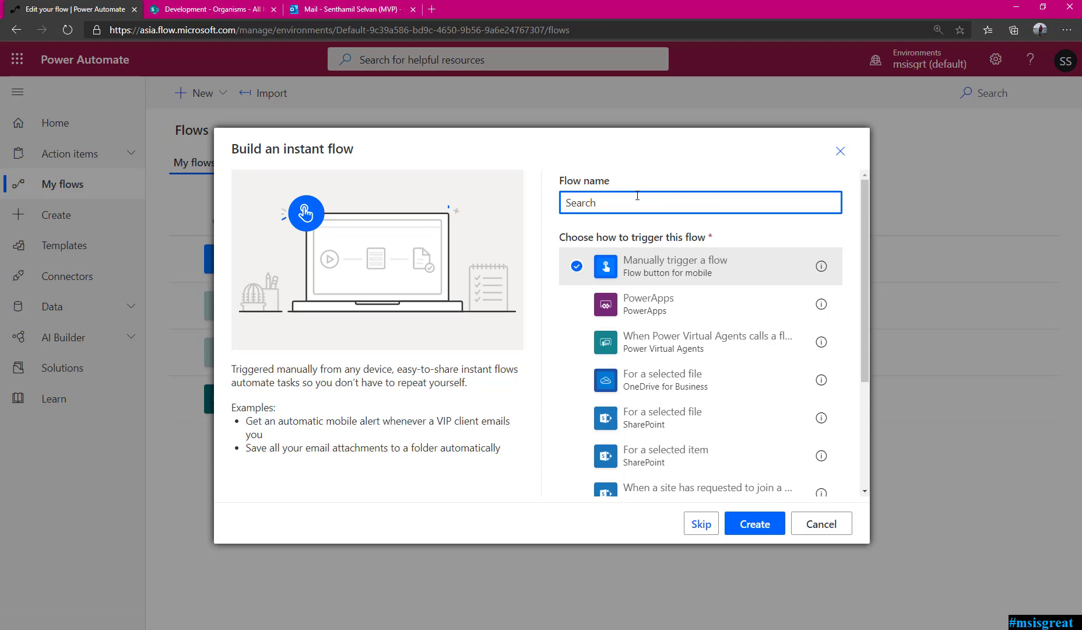
{"action": "type", "text": "Filter"}
{"action": "left_click", "coordinate": [755, 524]}
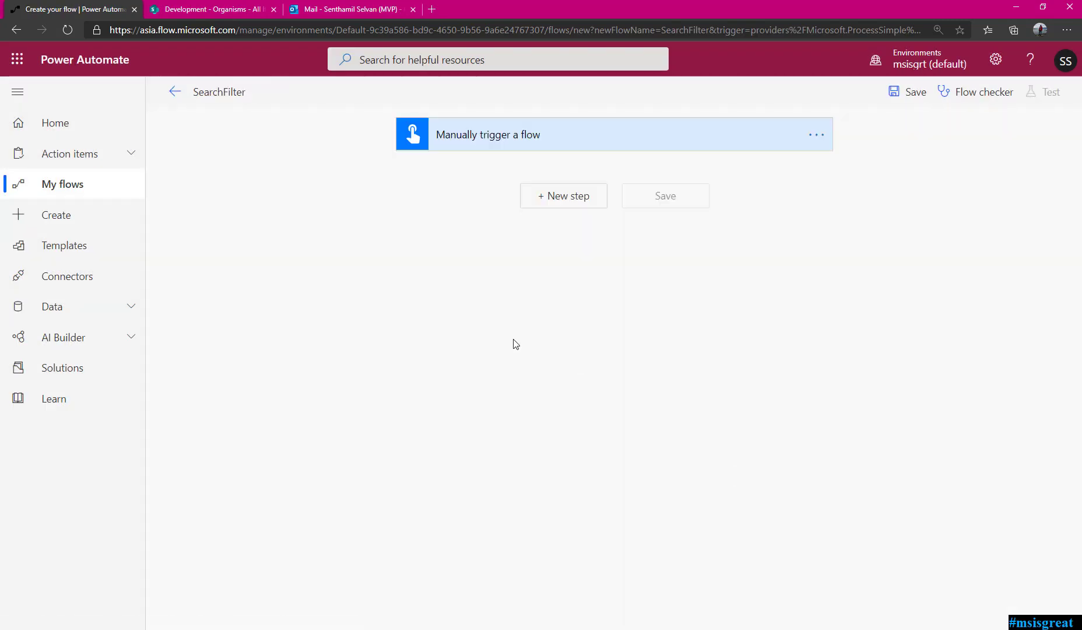
Step: Add a text input named OrganismName to the manual trigger
{"action": "left_click", "coordinate": [563, 138]}
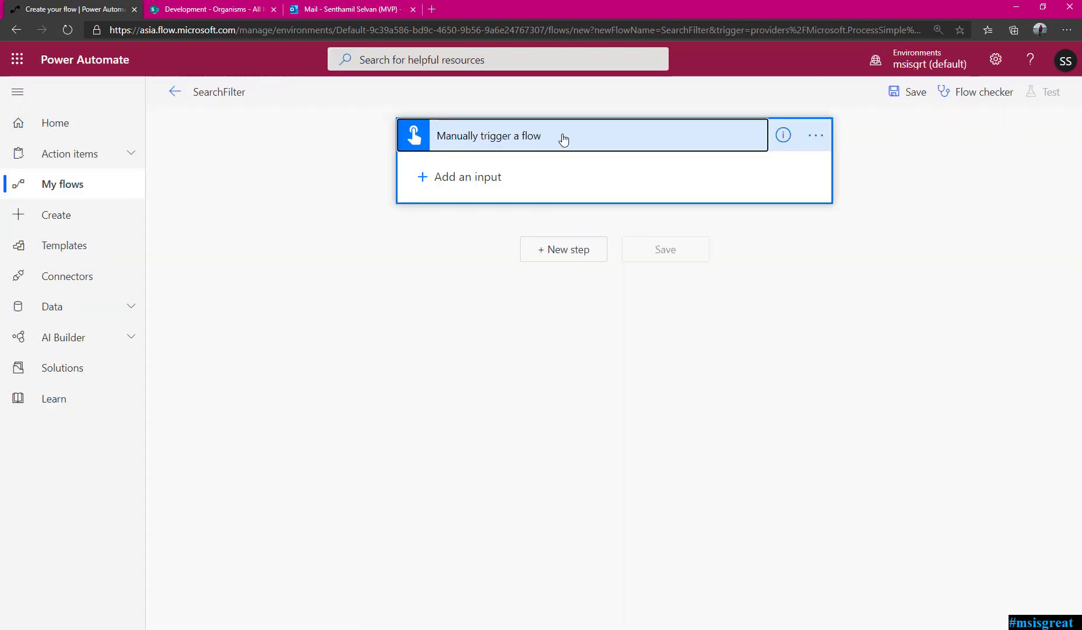
{"action": "left_click", "coordinate": [492, 176]}
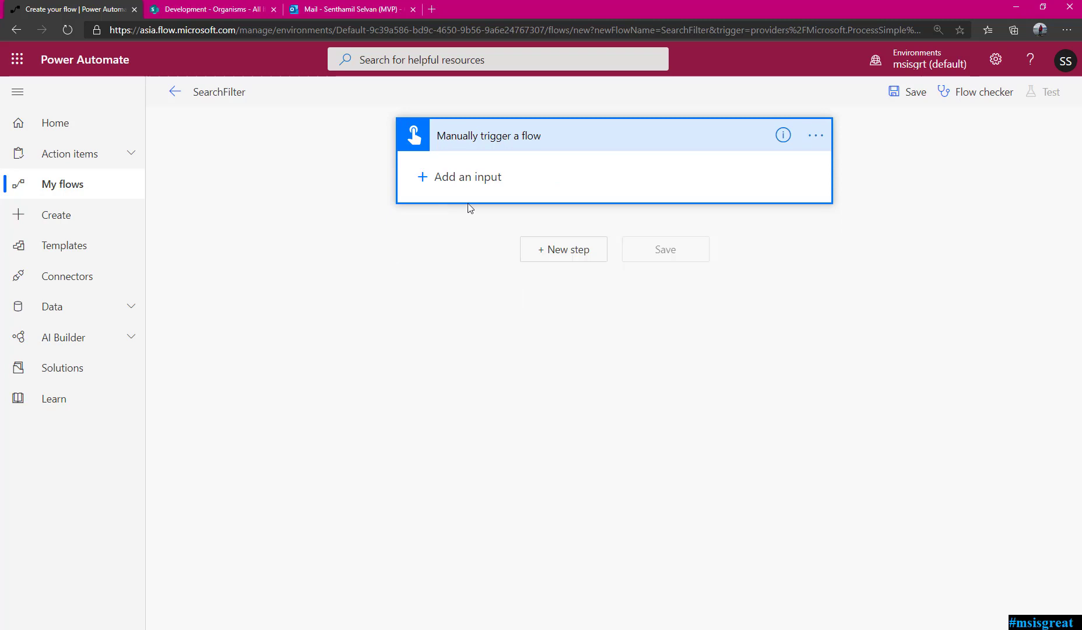
{"action": "left_click_drag", "start_coordinate": [493, 172], "coordinate": [398, 171]}
{"action": "type", "text": "OrganismName"}
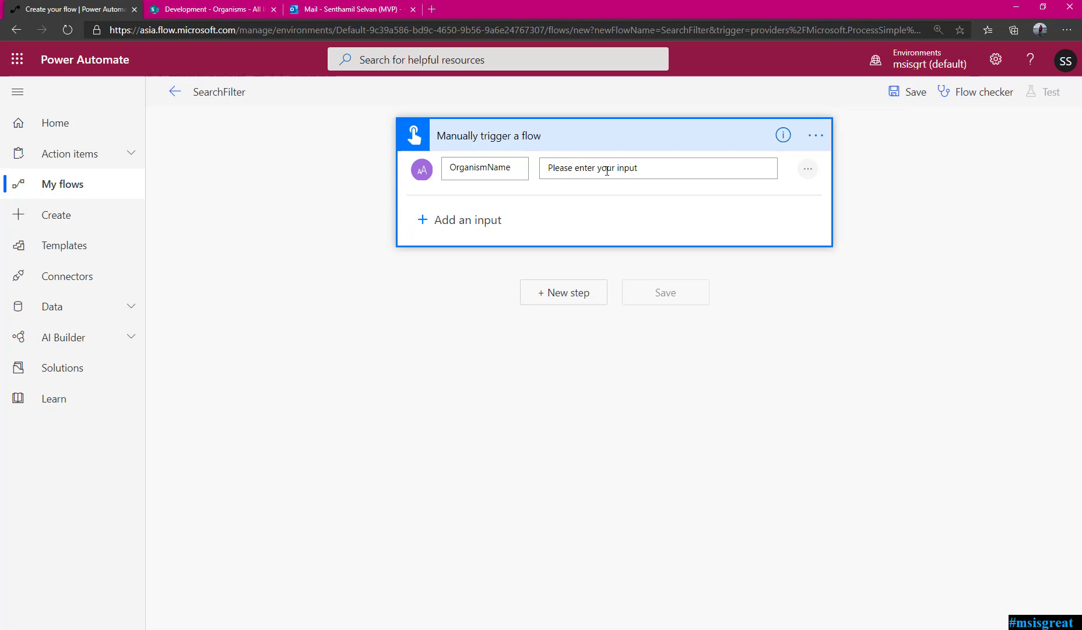
{"action": "left_click", "coordinate": [677, 173]}
Step: Add an Initialize variable action after the trigger, with the name Organism and the type Object
{"action": "left_click", "coordinate": [551, 291]}
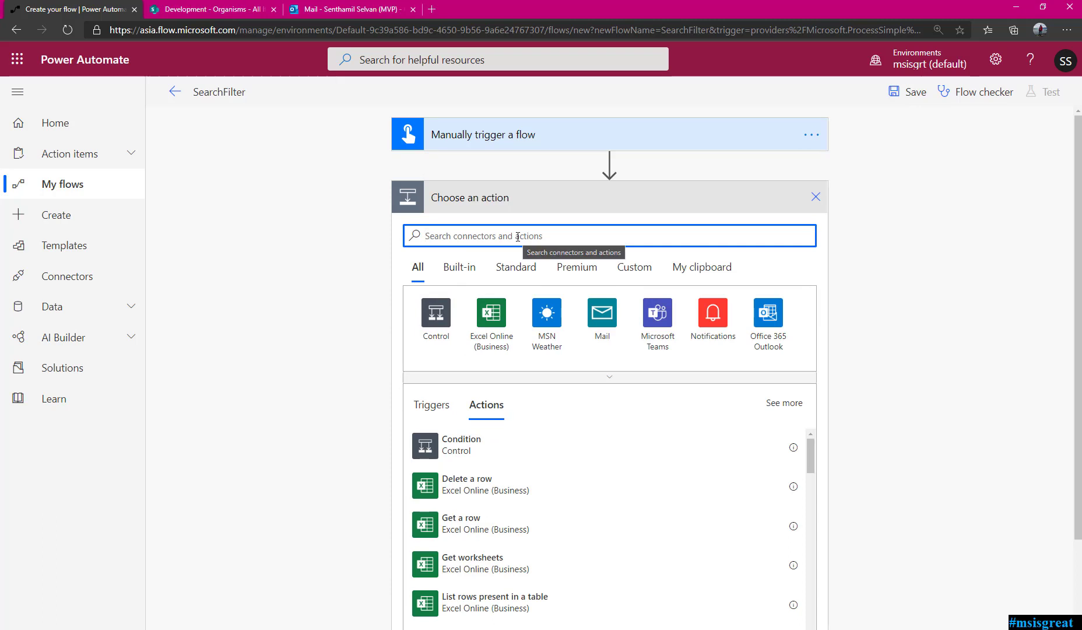
{"action": "type", "text": "initi"}
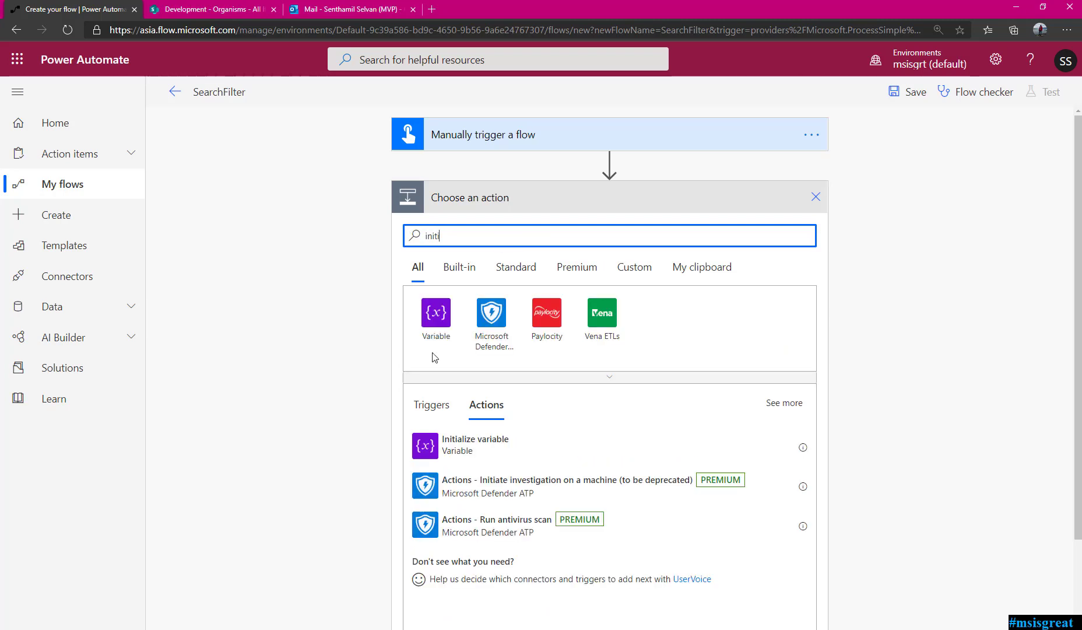
{"action": "left_click", "coordinate": [478, 446]}
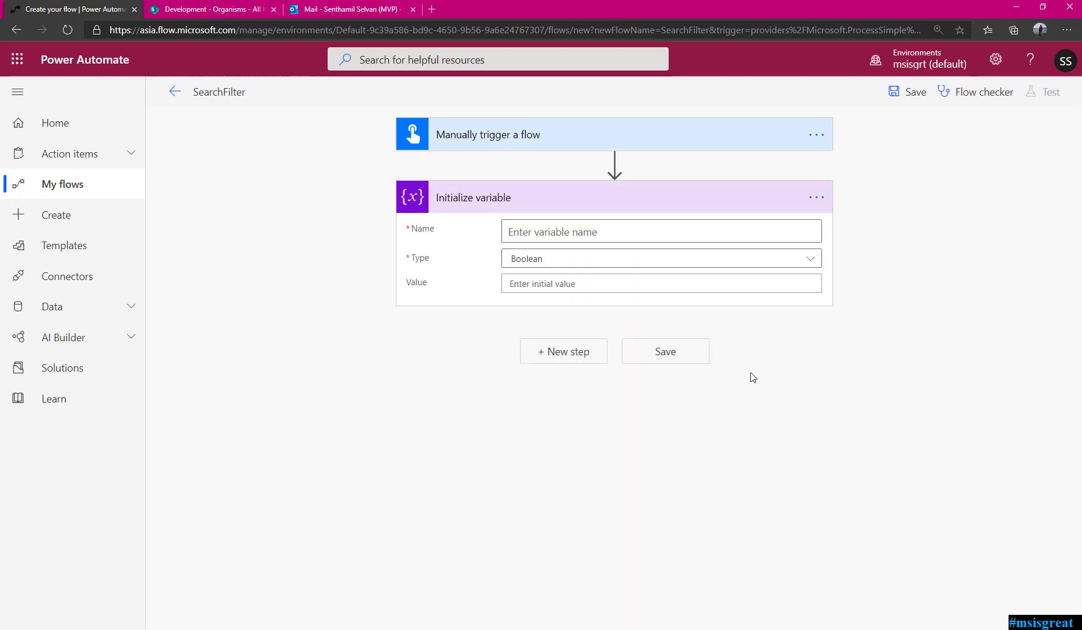
{"action": "left_click", "coordinate": [582, 232]}
{"action": "type", "text": "Or"}
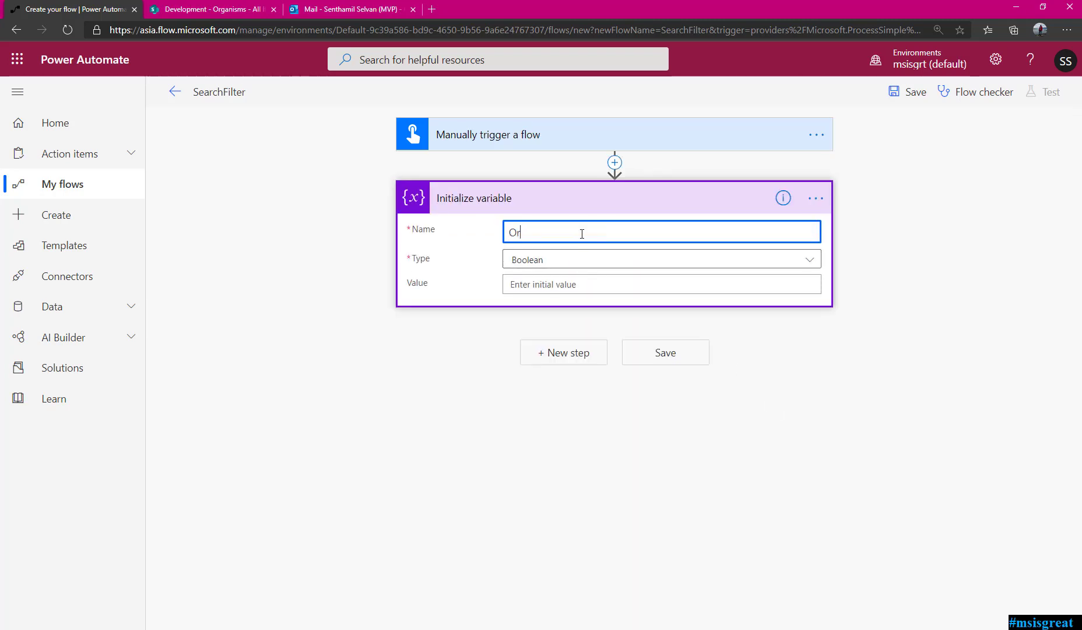
{"action": "type", "text": "ganism"}
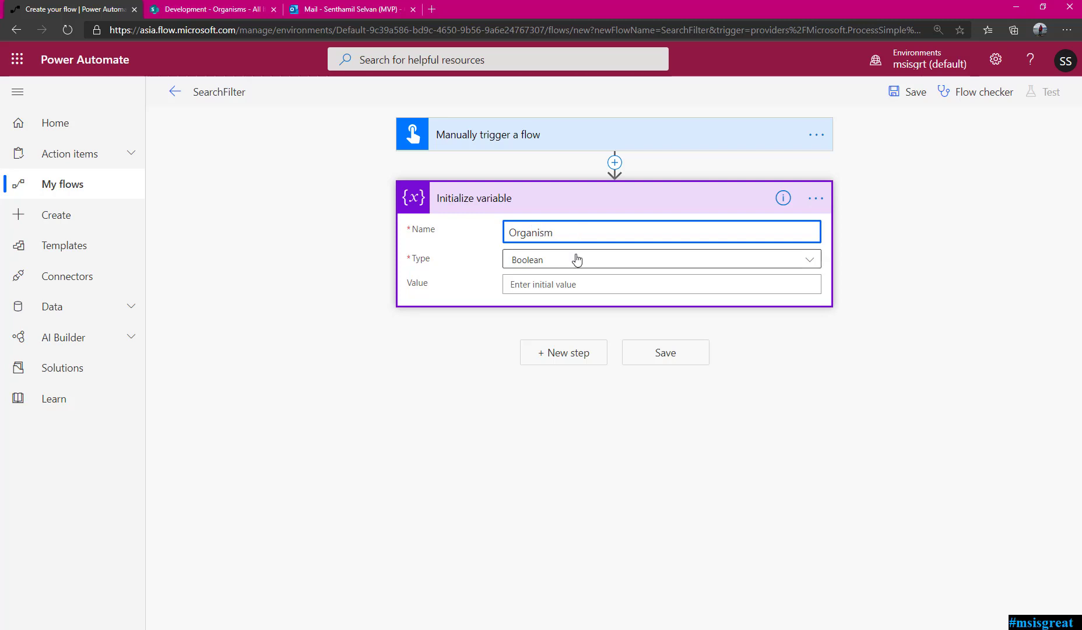
{"action": "left_click", "coordinate": [575, 260]}
{"action": "left_click", "coordinate": [552, 392]}
Step: Copy the whole JSON object from Organism.json in Visual Studio Code into the Organism variable's initial value, without the trailing blank line
{"action": "left_click", "coordinate": [543, 285]}
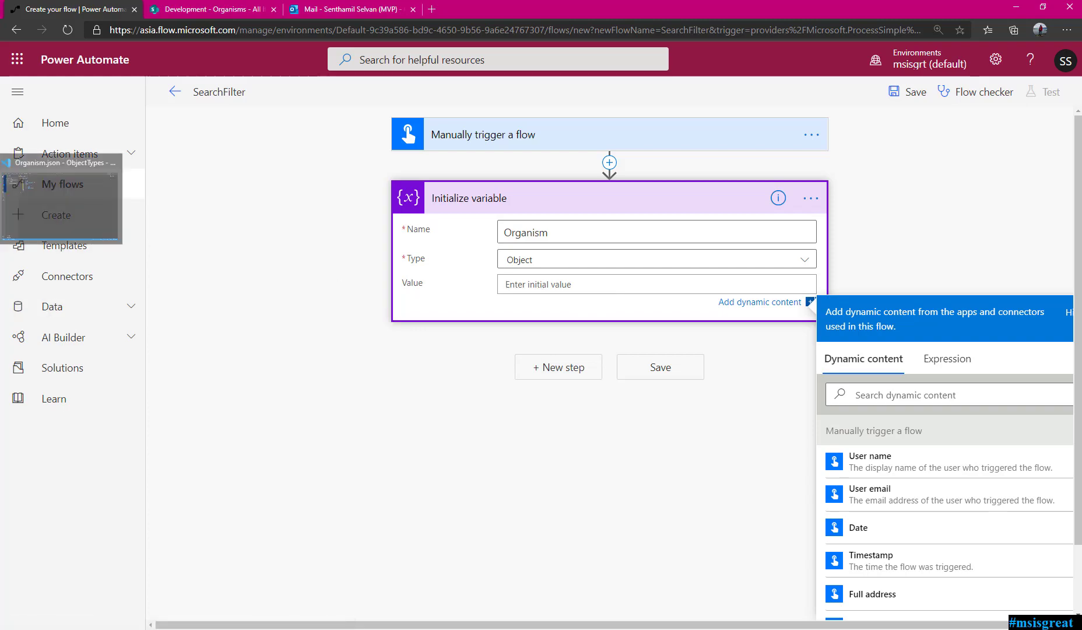
{"action": "key", "text": "alt+Tab"}
{"action": "left_click", "coordinate": [253, 93]}
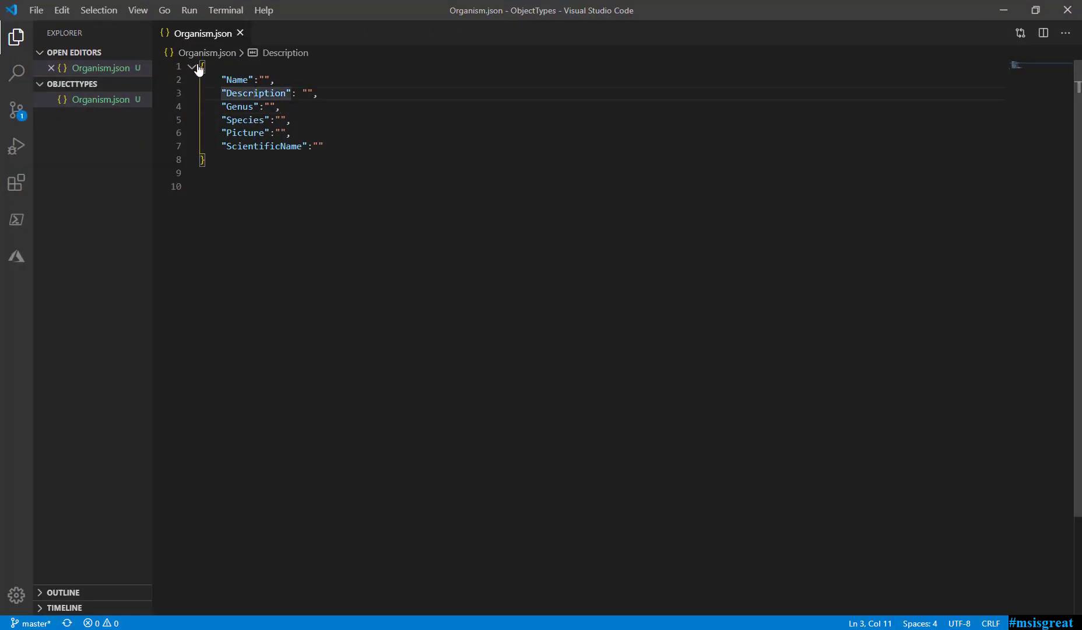
{"action": "left_click_drag", "start_coordinate": [199, 67], "coordinate": [240, 175]}
{"action": "key", "text": "ctrl+c"}
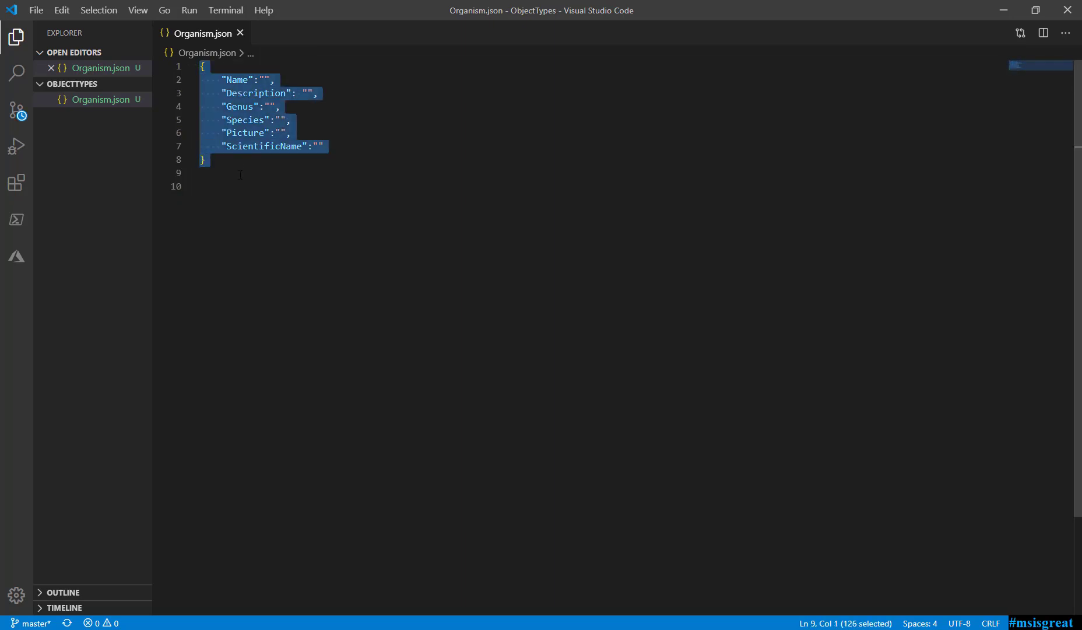
{"action": "left_click", "coordinate": [1003, 10]}
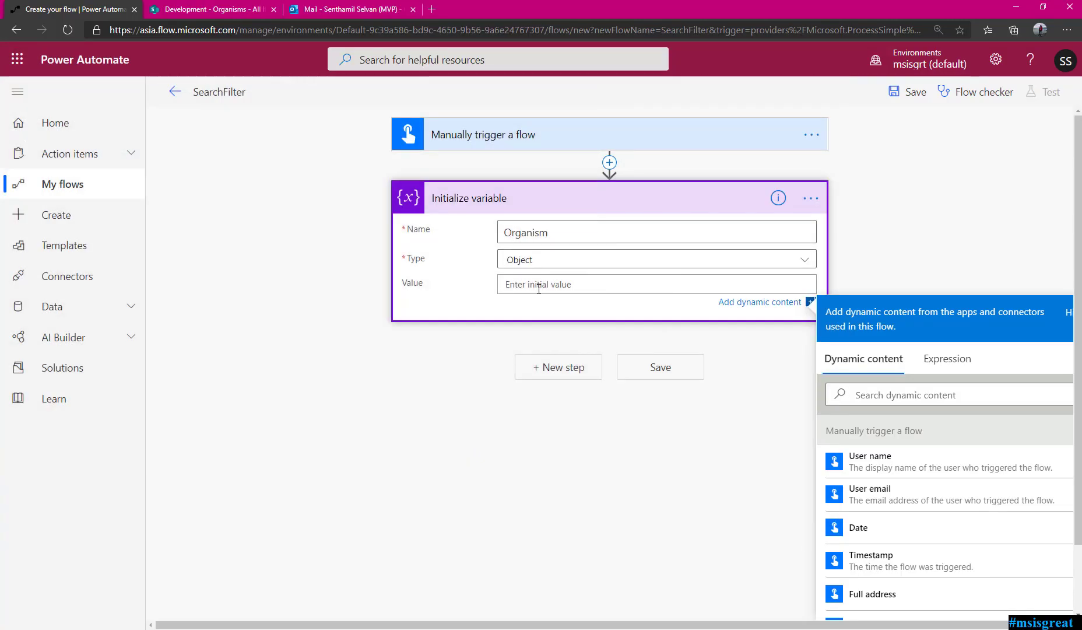
{"action": "key", "text": "ctrl+v"}
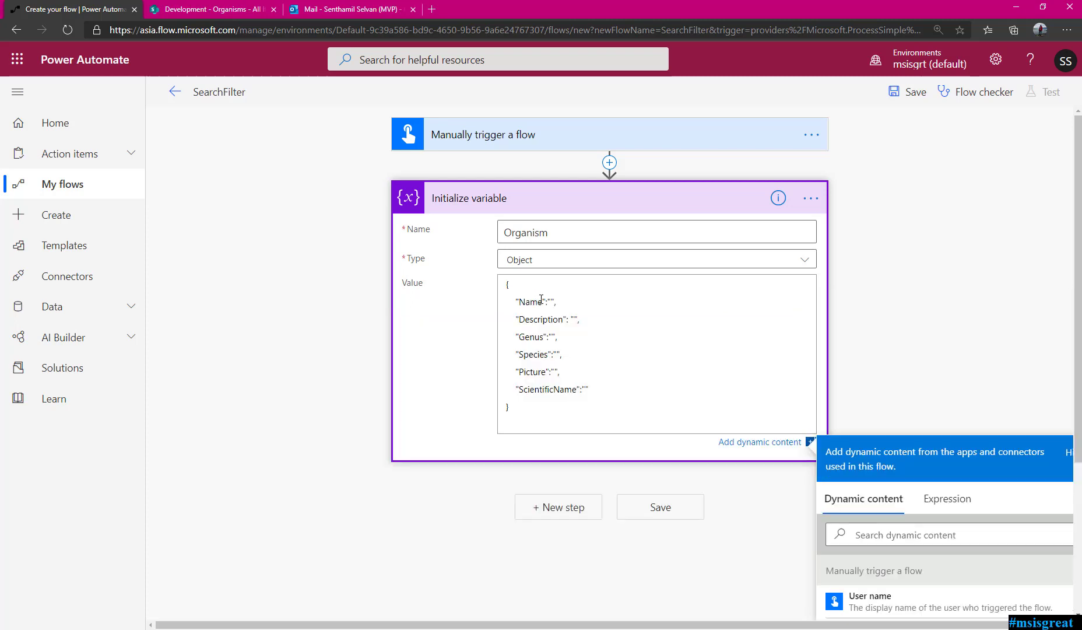
{"action": "key", "text": "BackSpace"}
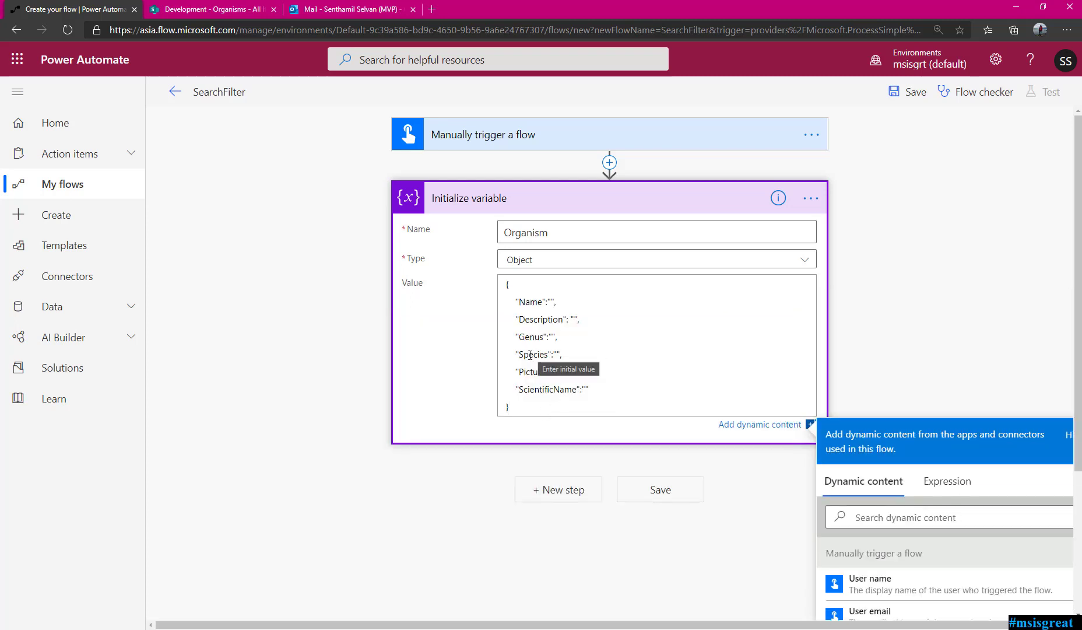
Step: Remove the Genus, Species and ScientificName properties from the Organism object's initial value, including the trailing comma after Picture
{"action": "left_click_drag", "start_coordinate": [517, 334], "coordinate": [596, 354]}
{"action": "key", "text": "BackSpace"}
{"action": "key", "text": "BackSpace"}
{"action": "key", "text": "BackSpace"}
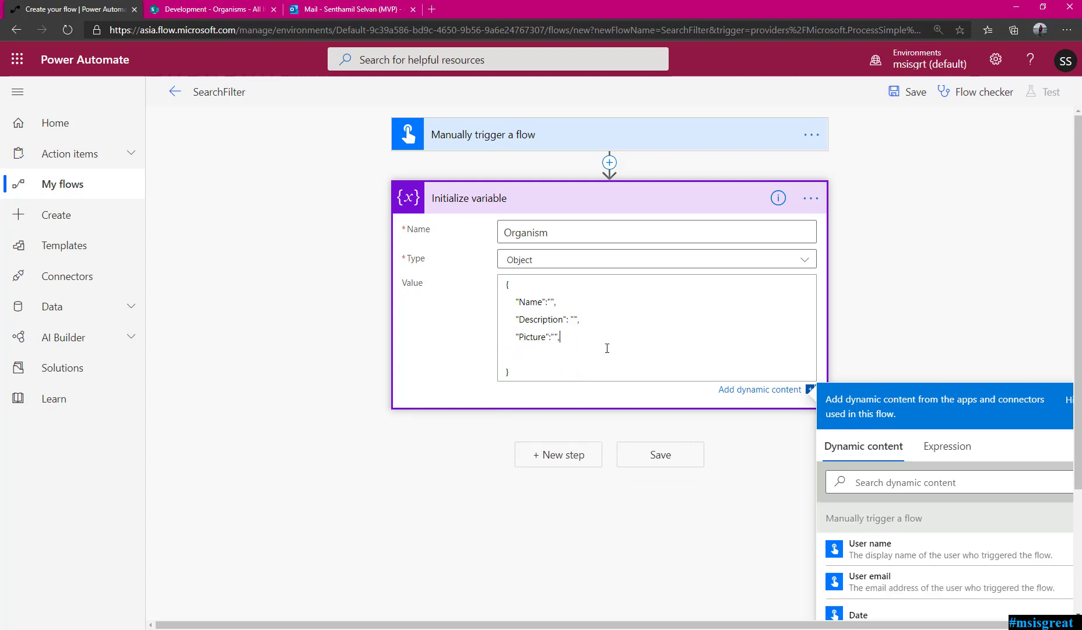
{"action": "key", "text": "BackSpace"}
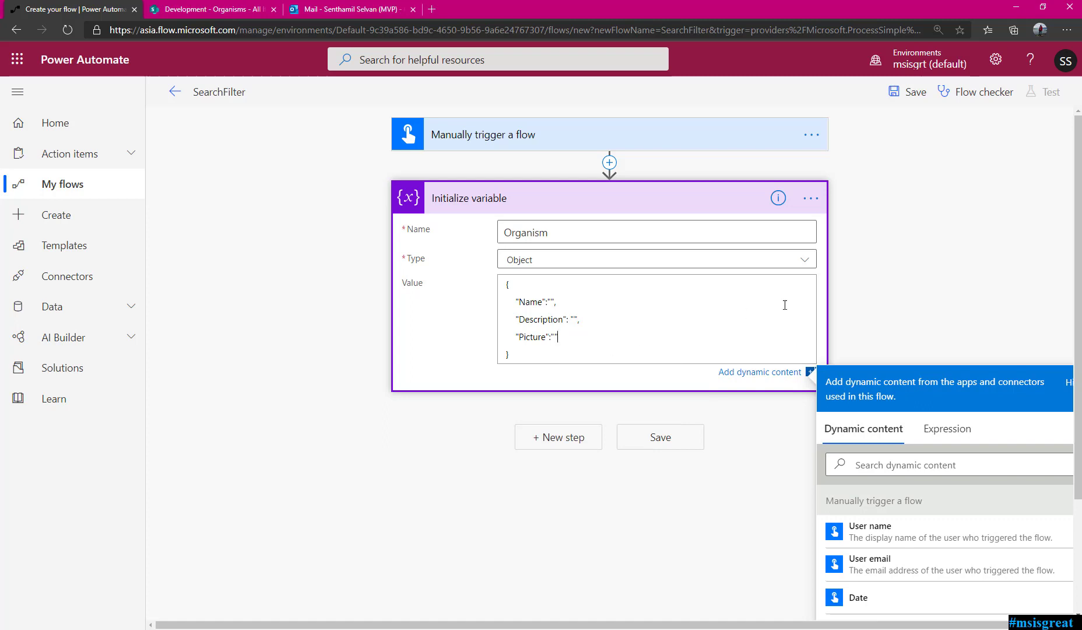
{"action": "left_click", "coordinate": [902, 284]}
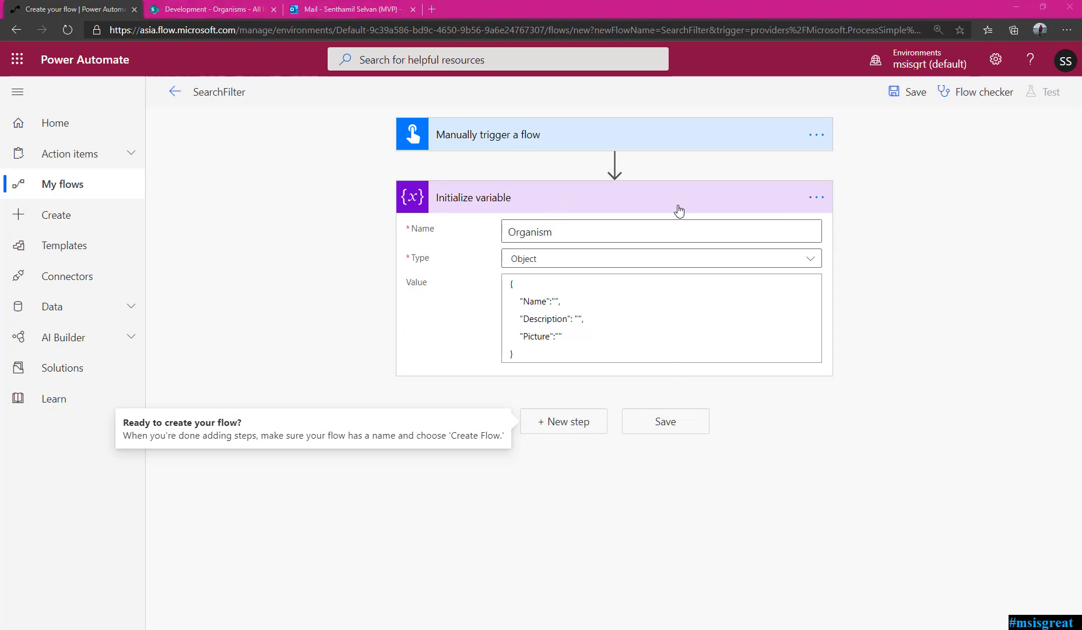
Step: Rename the Organism variable's initialization action to "Organism Var"
{"action": "left_click", "coordinate": [817, 199]}
{"action": "left_click", "coordinate": [885, 218]}
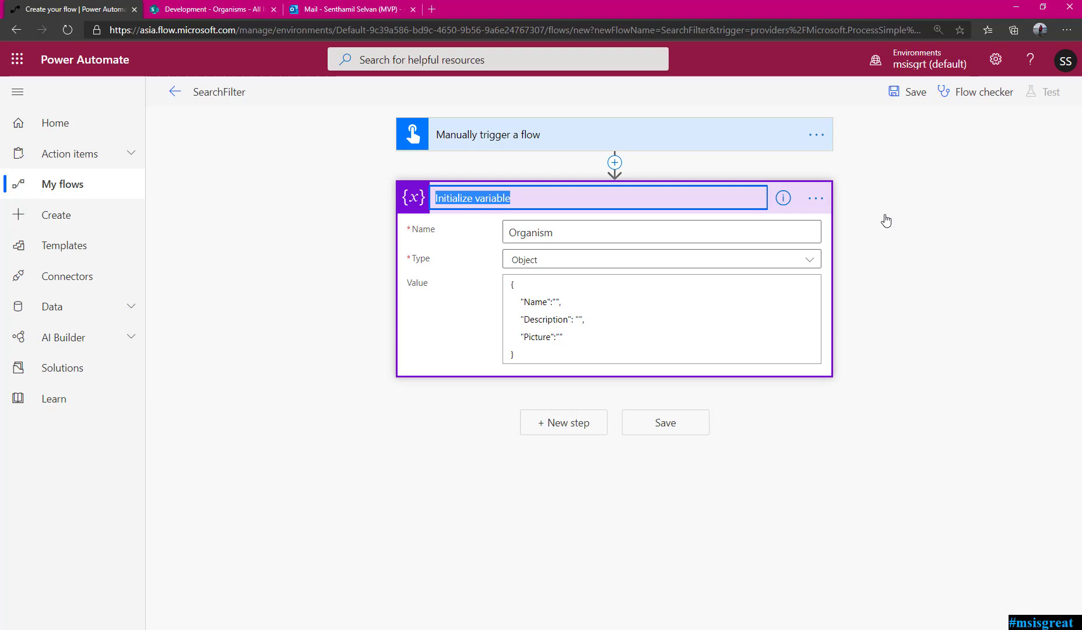
{"action": "type", "text": "O"}
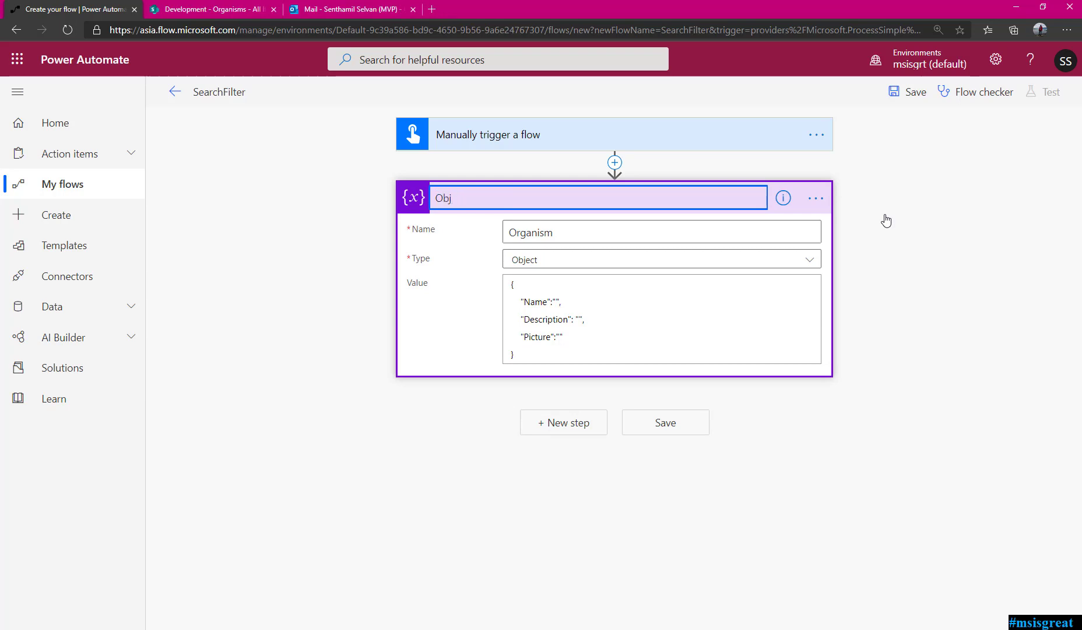
{"action": "type", "text": "rganism"}
{"action": "left_click", "coordinate": [886, 220]}
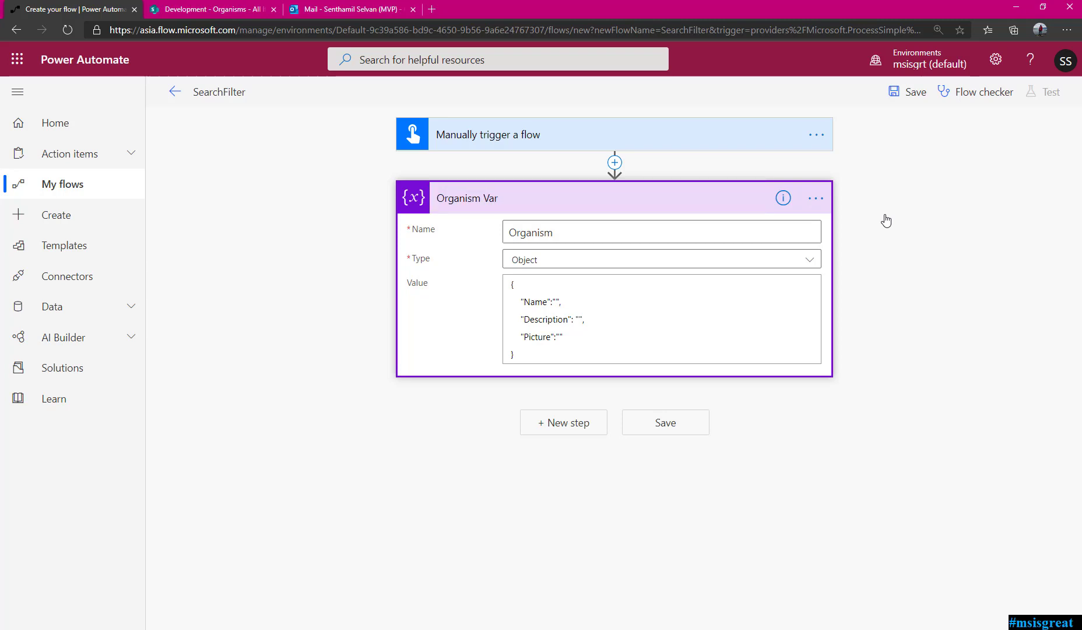
Step: Add a second Initialize variable action after Organism Var, with the name OrganismsArray and the type Array
{"action": "left_click", "coordinate": [574, 432]}
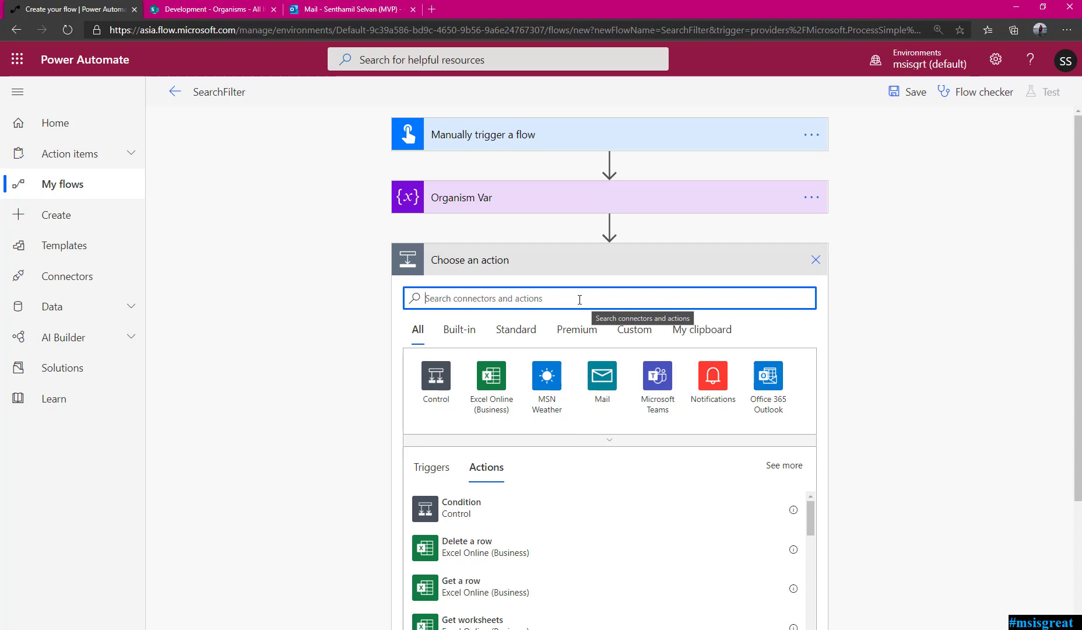
{"action": "type", "text": "initi"}
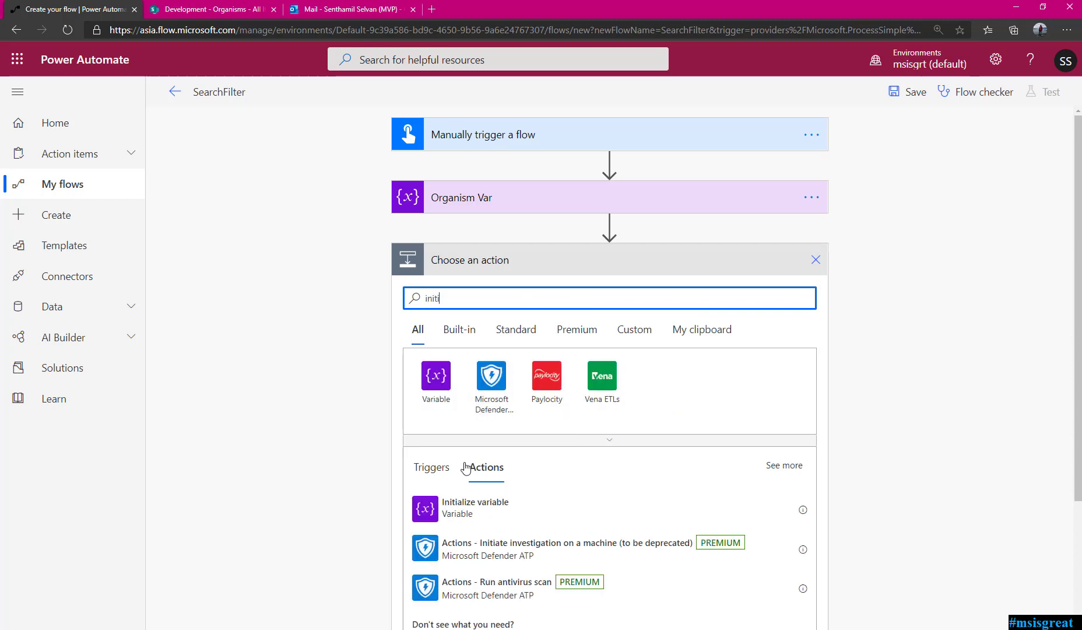
{"action": "left_click", "coordinate": [485, 509]}
{"action": "left_click", "coordinate": [554, 294]}
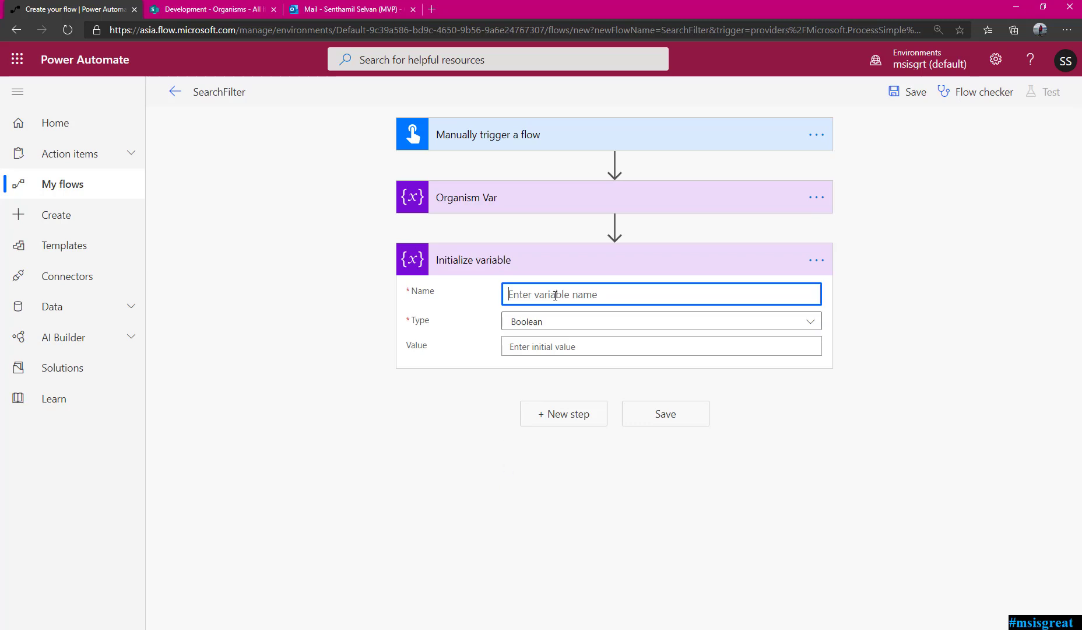
{"action": "type", "text": "OrganismsArray"}
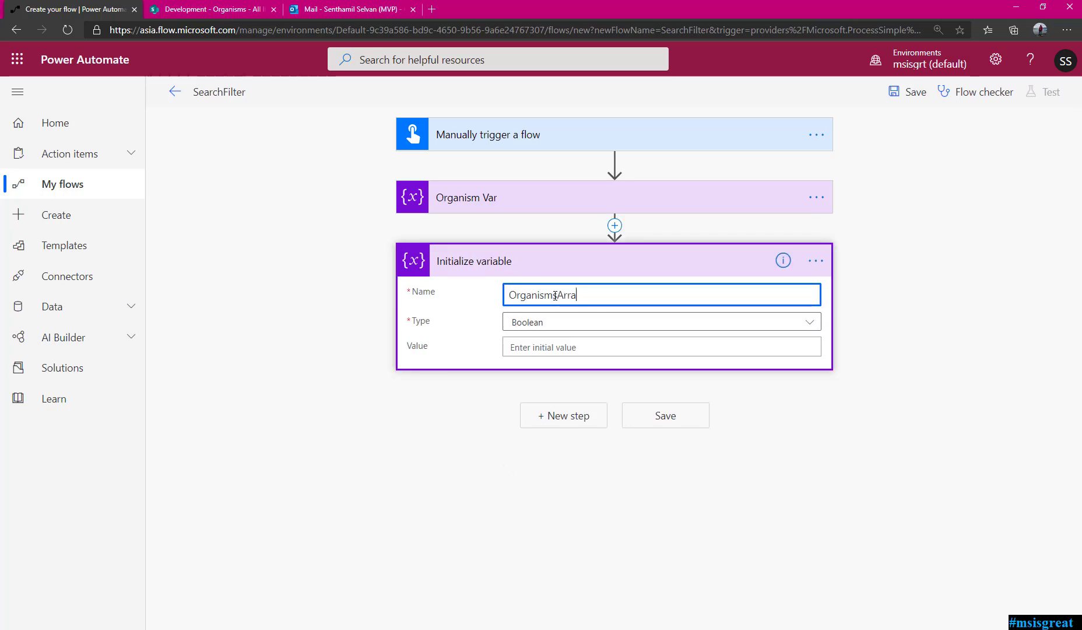
{"action": "left_click", "coordinate": [616, 321]}
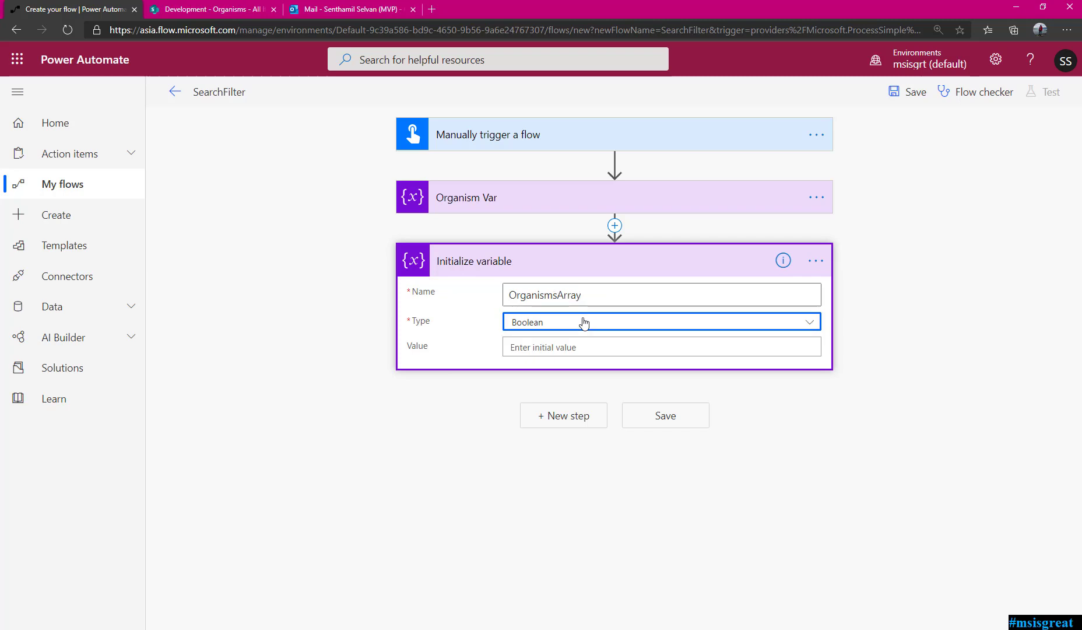
{"action": "left_click", "coordinate": [549, 482]}
Step: Set the OrganismsArray variable's initial value to the expression null
{"action": "left_click", "coordinate": [561, 348]}
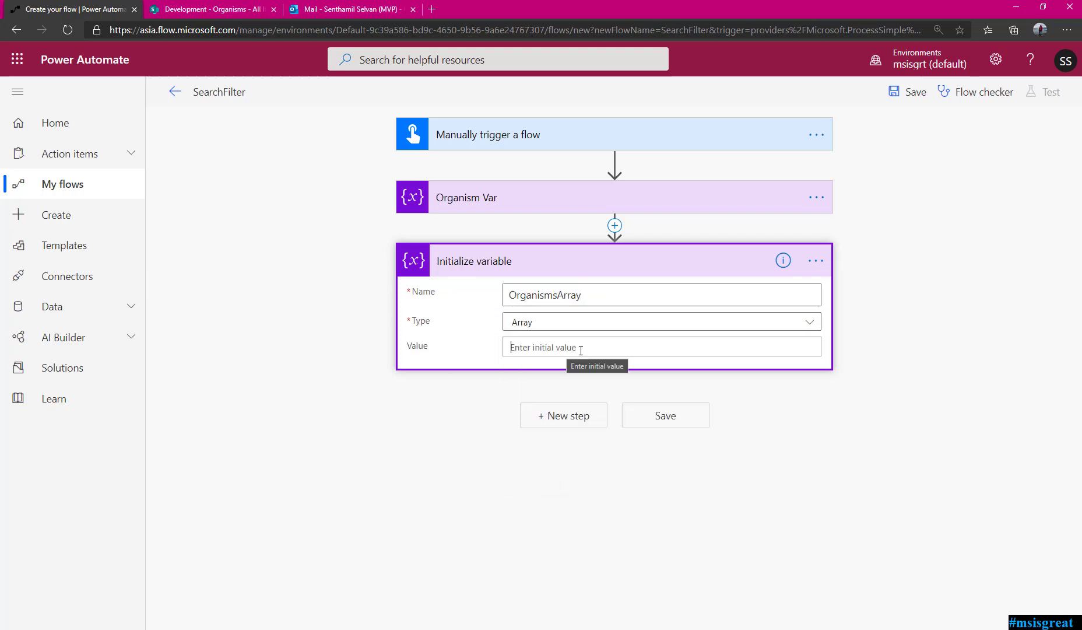
{"action": "left_click", "coordinate": [933, 421]}
{"action": "left_click", "coordinate": [916, 458]}
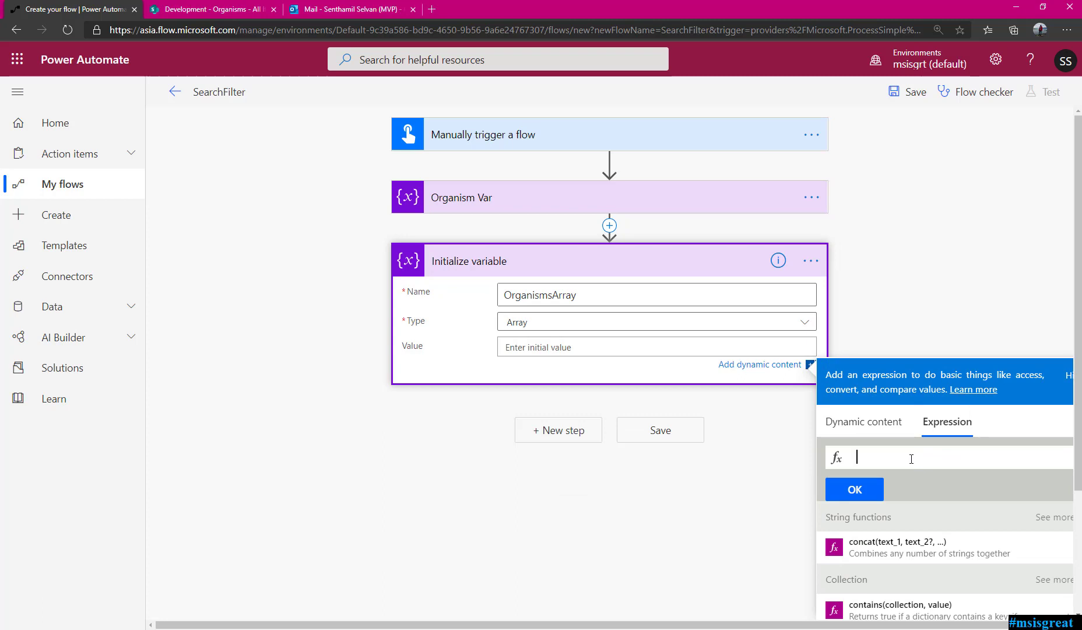
{"action": "type", "text": "nu"}
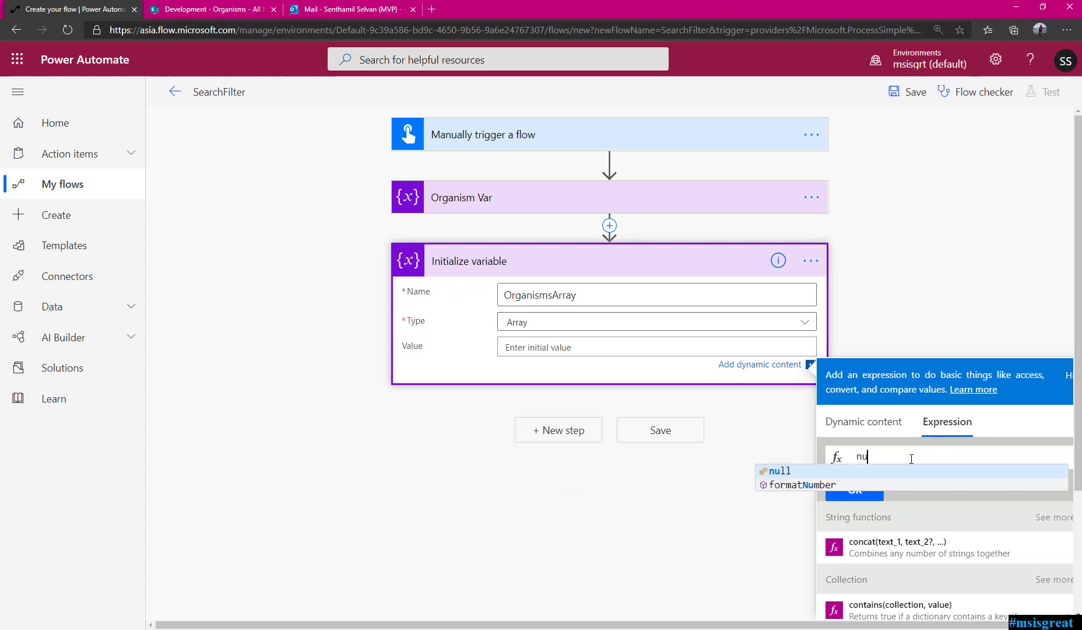
{"action": "left_click", "coordinate": [852, 478]}
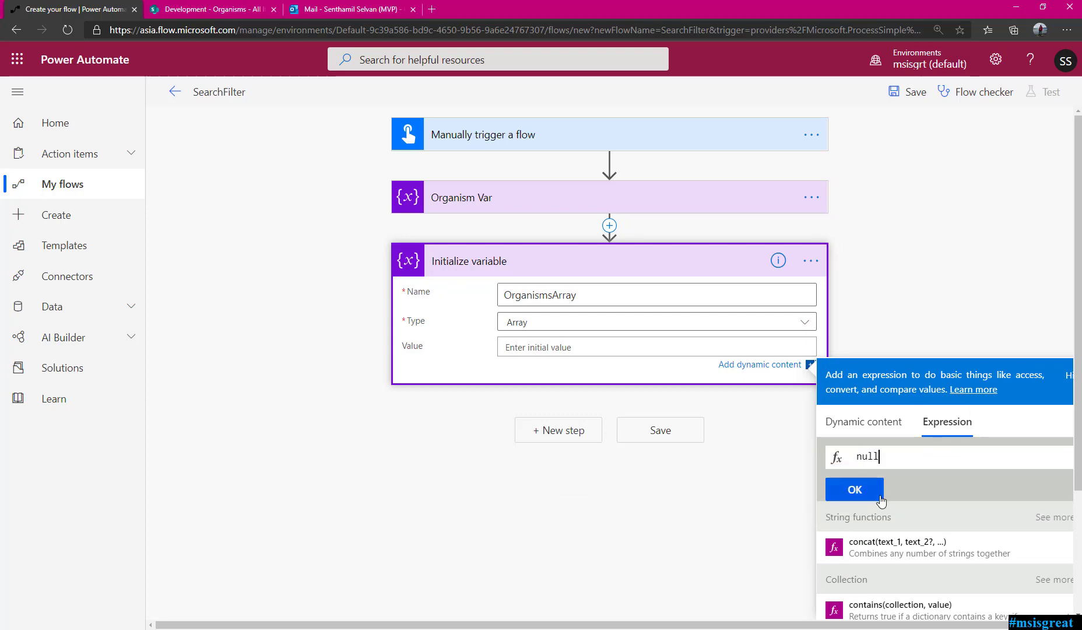
{"action": "left_click", "coordinate": [877, 495]}
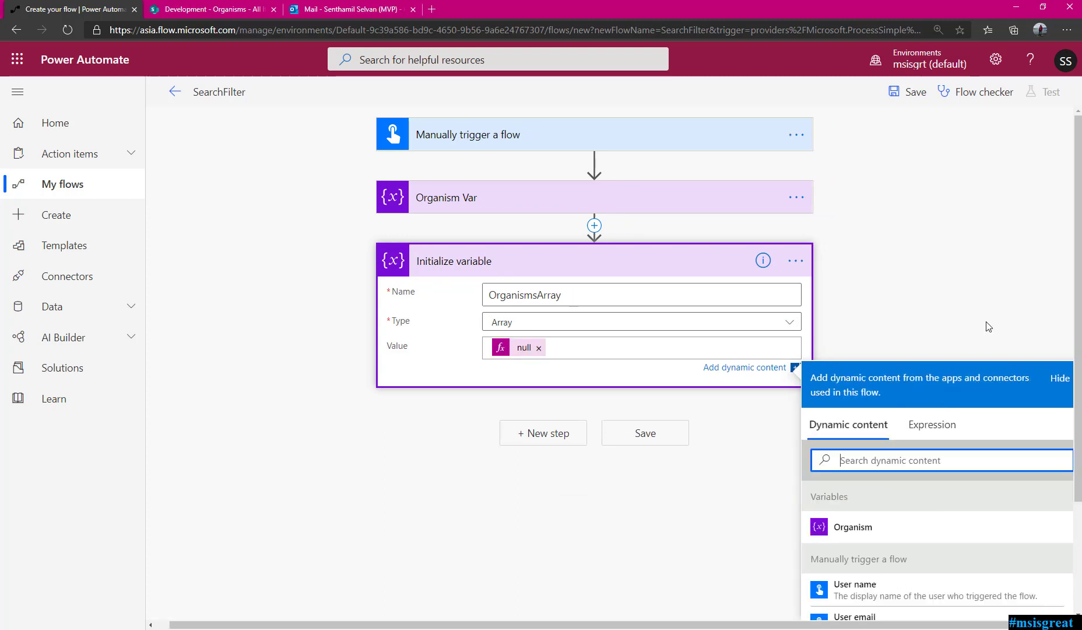
{"action": "left_click", "coordinate": [892, 292]}
Step: Rename the OrganismsArray initialization action to "OrgnaismArrayVar" and collapse it
{"action": "left_click", "coordinate": [821, 268]}
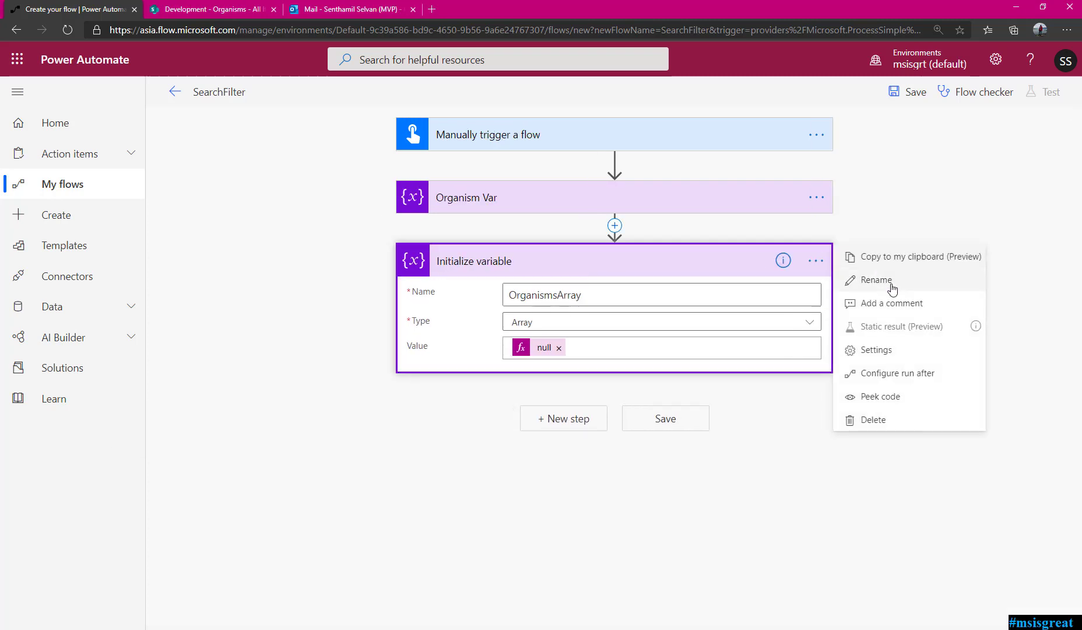
{"action": "left_click", "coordinate": [890, 280]}
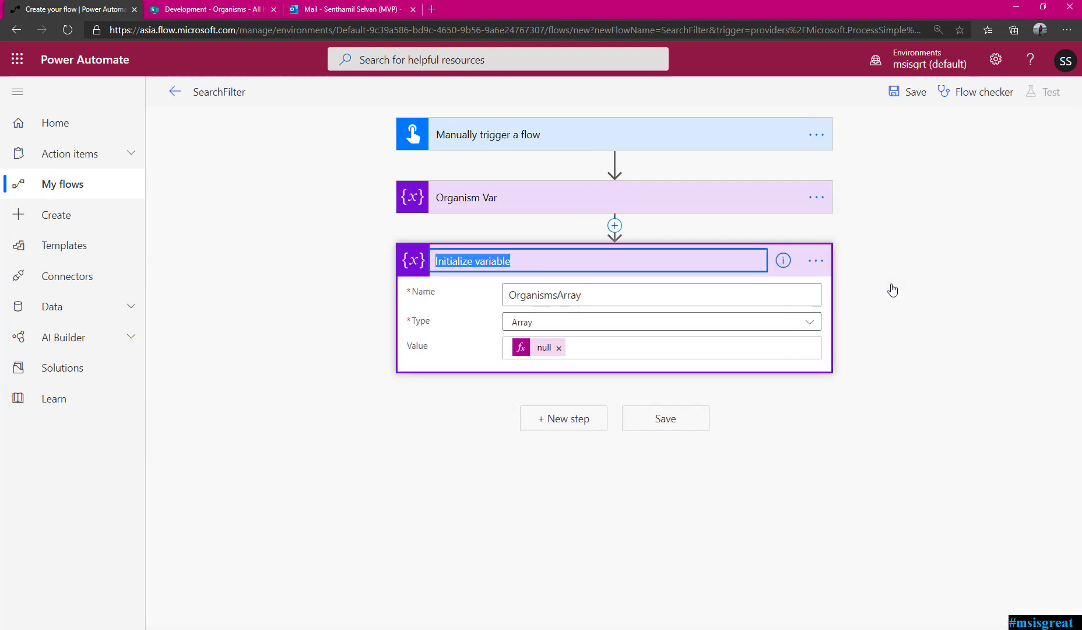
{"action": "type", "text": "Or"}
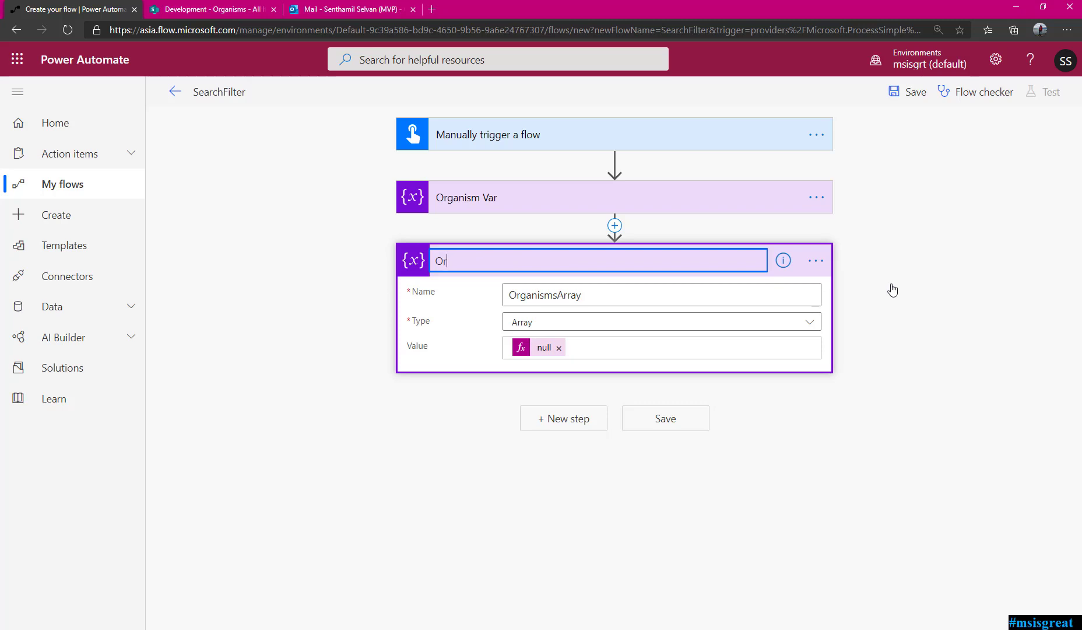
{"action": "type", "text": "gnaismArrayVar"}
{"action": "key", "text": "Return"}
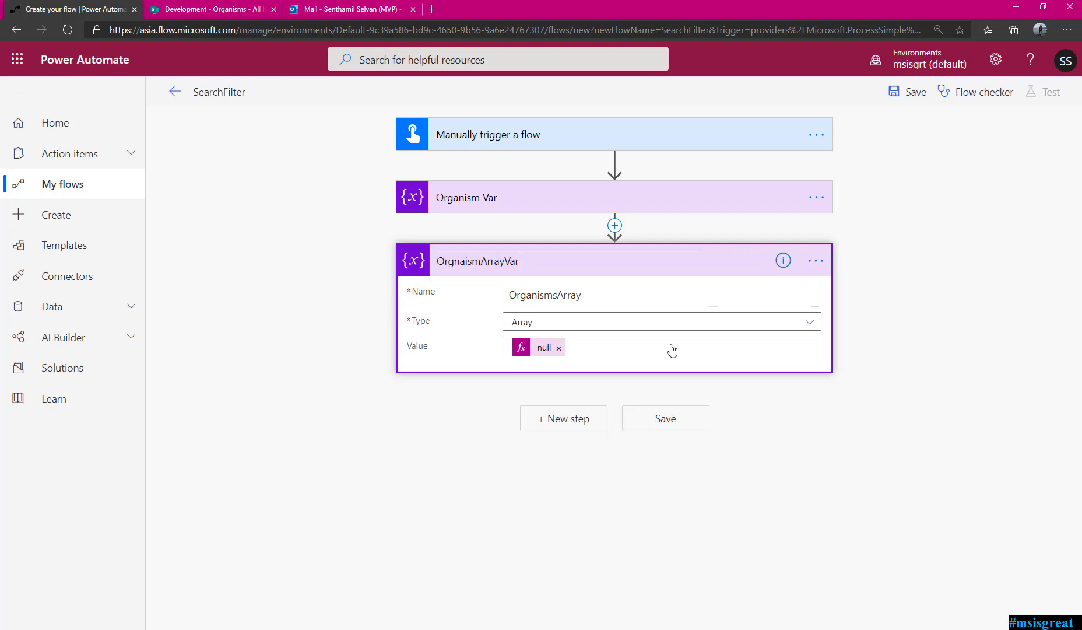
{"action": "left_click", "coordinate": [712, 266]}
Step: Check the Organism Var action's object definition, and add a SharePoint Get items action at the end of the flow
{"action": "left_click", "coordinate": [700, 210]}
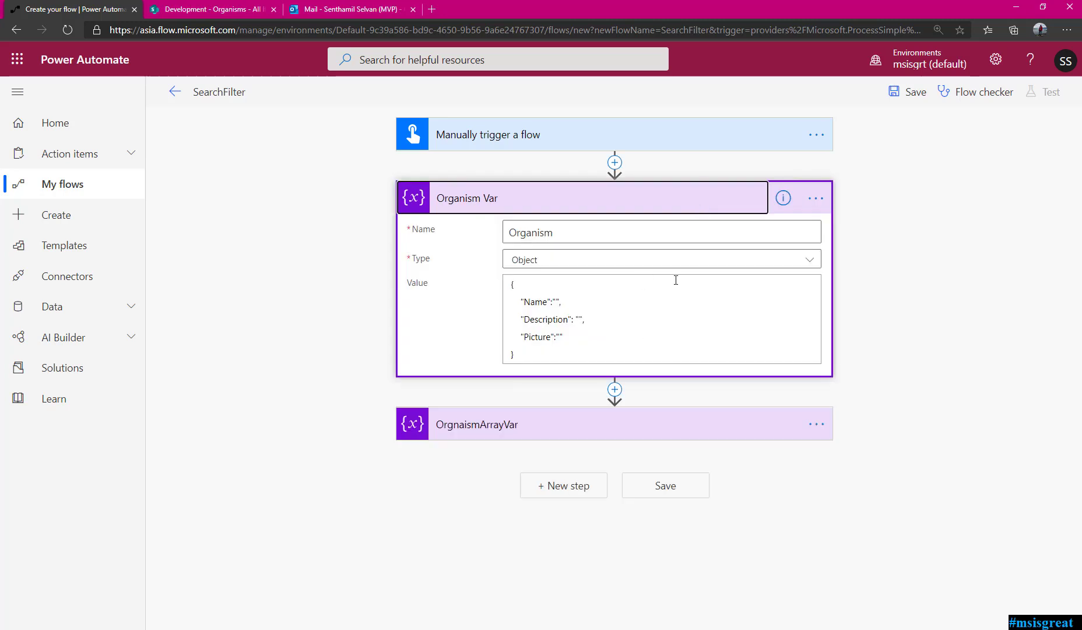
{"action": "left_click", "coordinate": [689, 197]}
{"action": "left_click", "coordinate": [579, 322]}
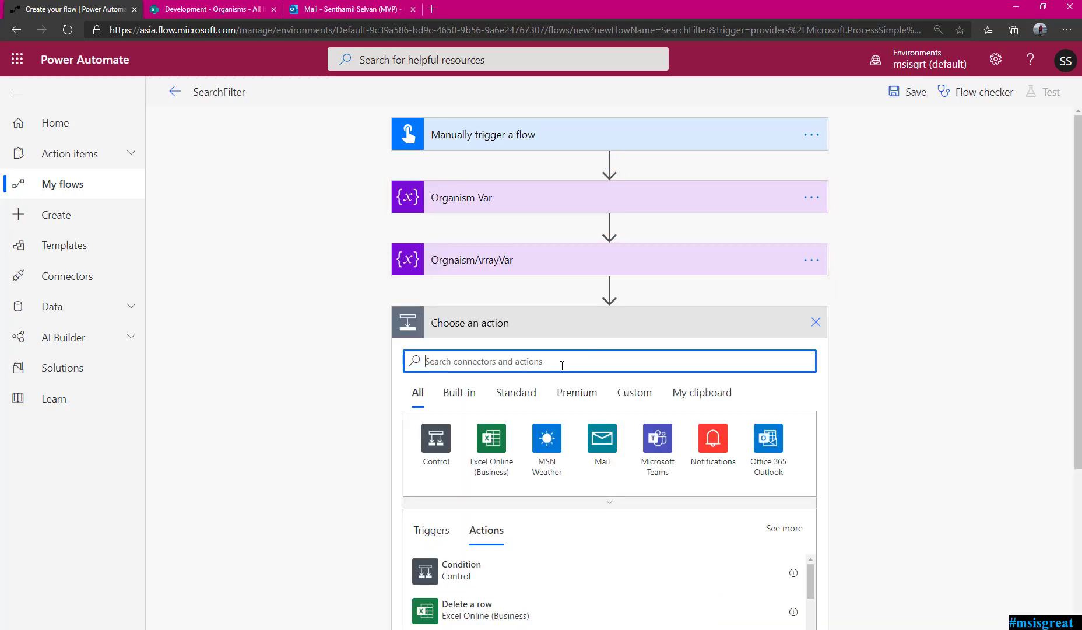
{"action": "type", "text": "get i"}
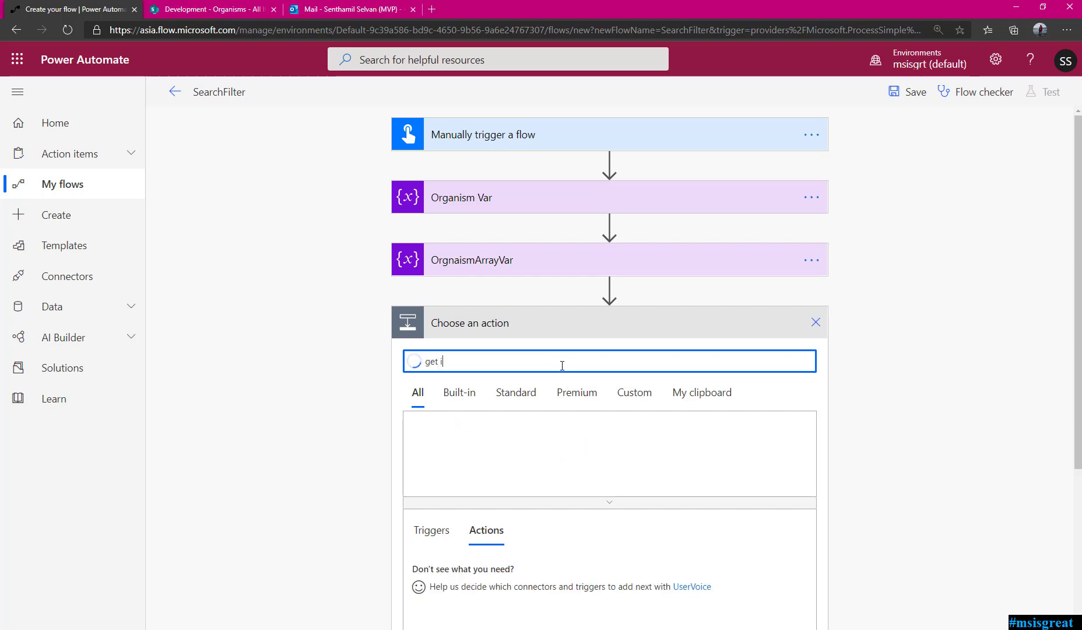
{"action": "type", "text": "tems"}
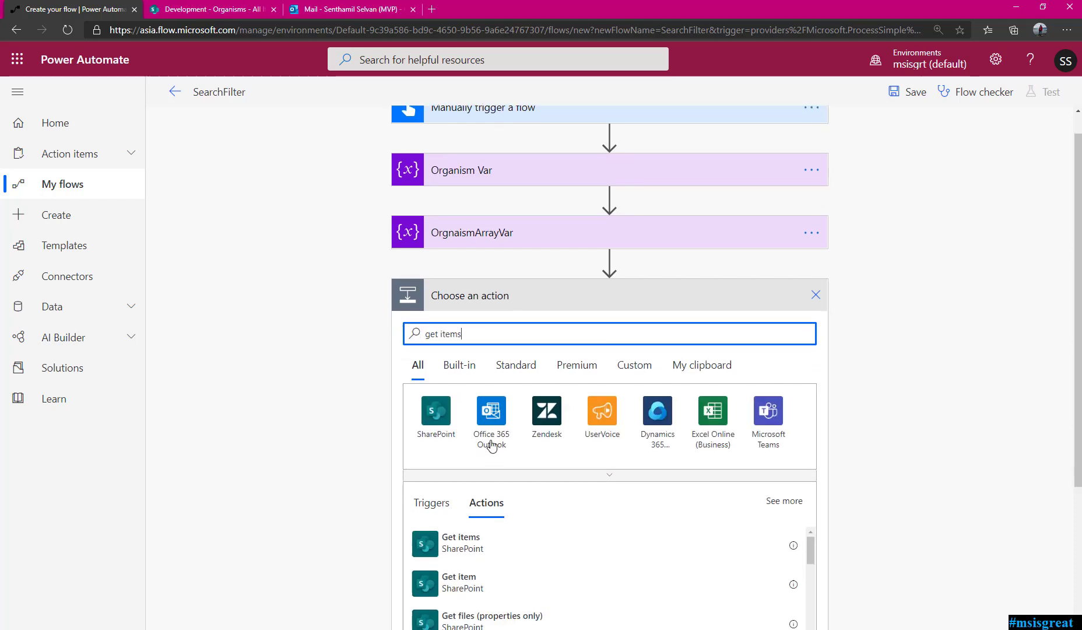
{"action": "left_click", "coordinate": [795, 530]}
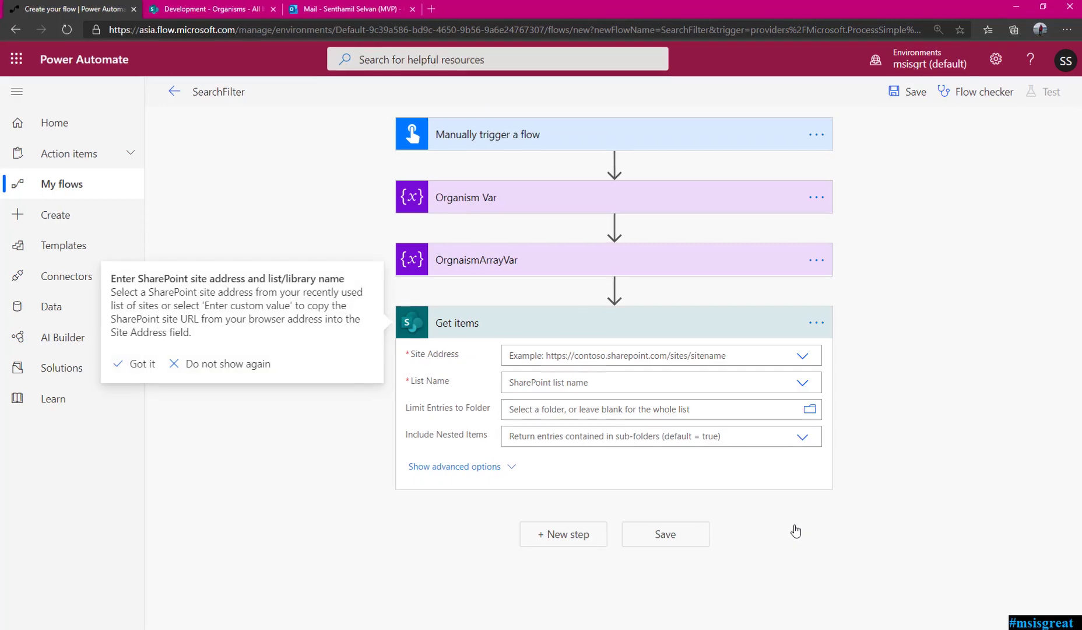
{"action": "left_click", "coordinate": [634, 352]}
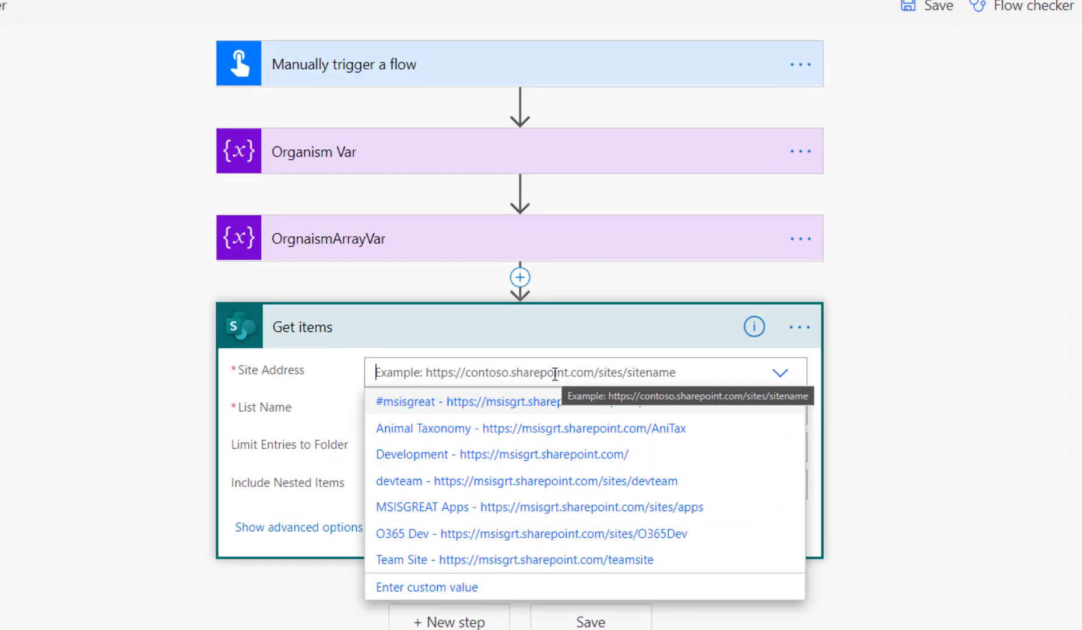
{"action": "left_click", "coordinate": [583, 465]}
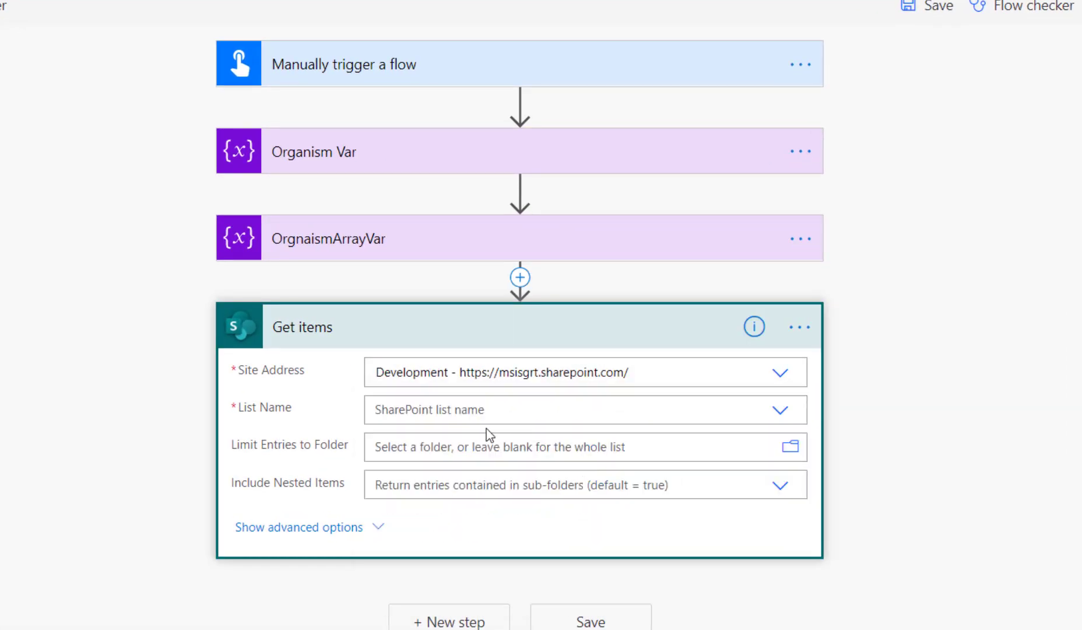
{"action": "left_click", "coordinate": [490, 410]}
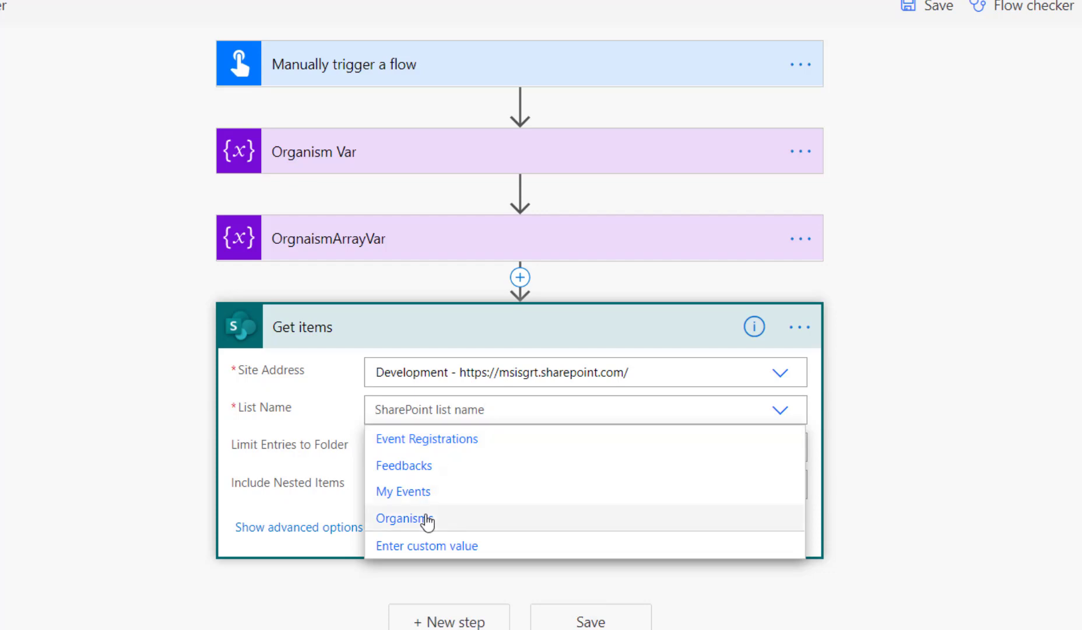
{"action": "left_click", "coordinate": [483, 515]}
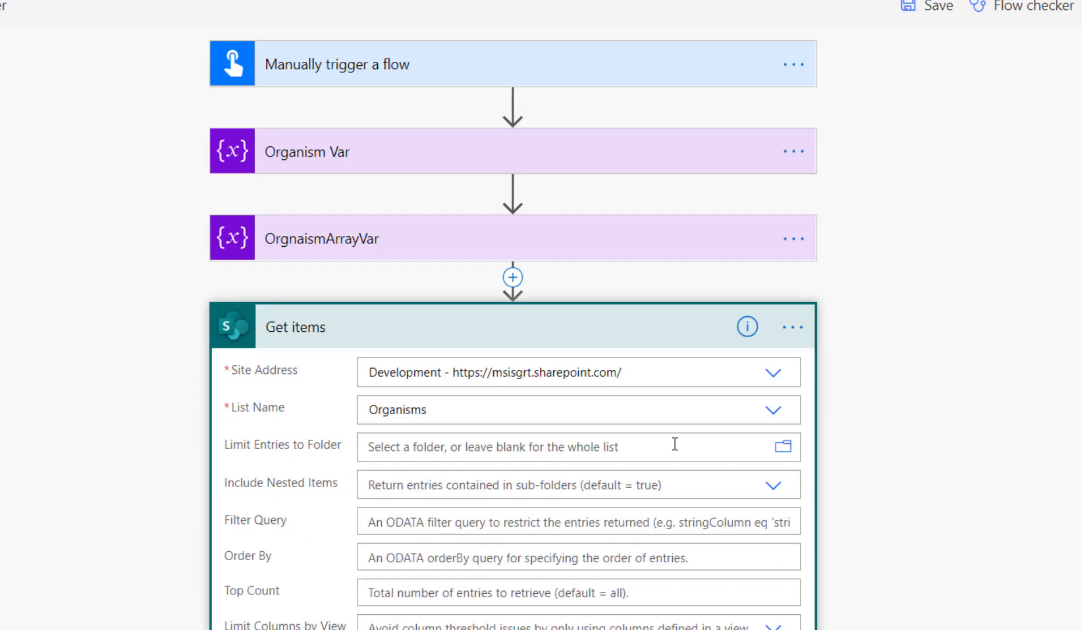
Step: Set the Get items filter query to substringof('OrganismName',Title), with OrganismName inserted as the trigger's dynamic content between the quotes
{"action": "scroll", "coordinate": [674, 442], "scroll_direction": "down", "scroll_amount": 1}
{"action": "left_click", "coordinate": [429, 474]}
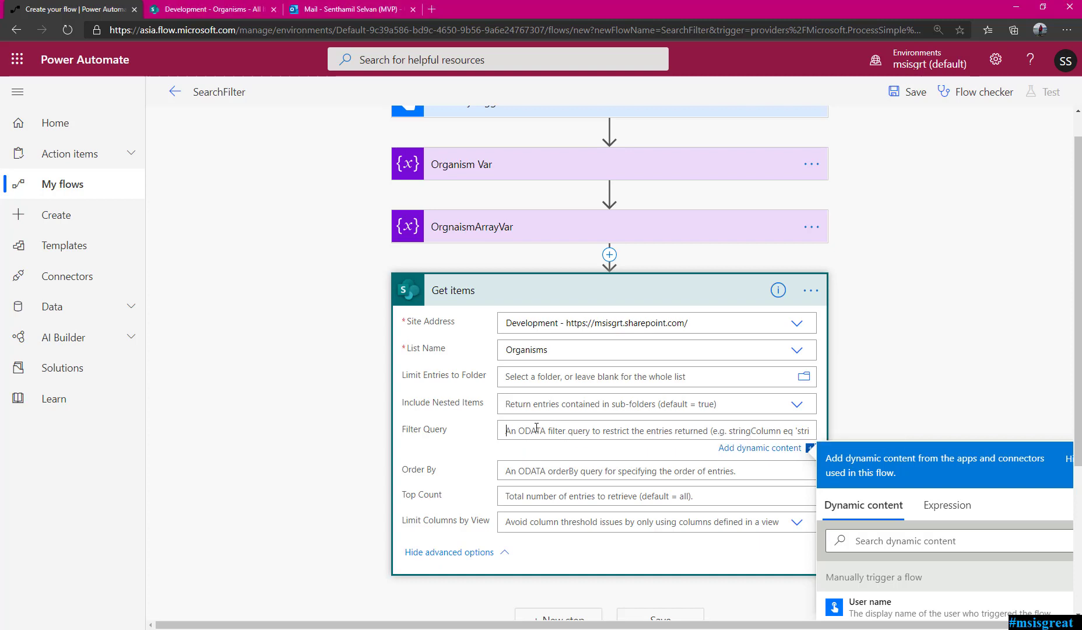
{"action": "type", "text": "substringof()"}
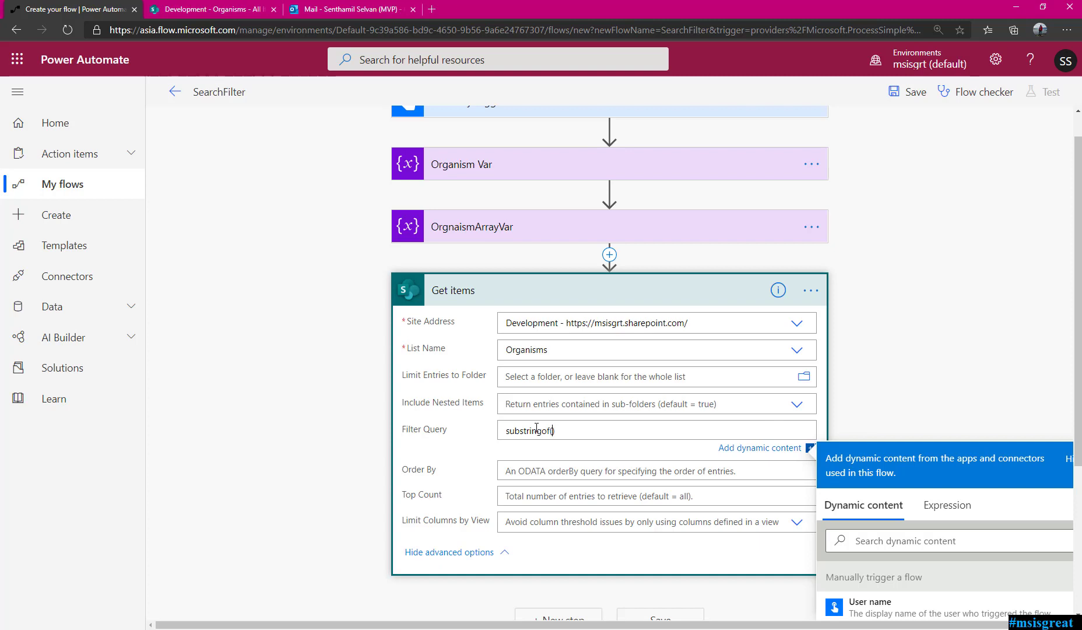
{"action": "key", "text": "Left"}
{"action": "type", "text": "'',Title"}
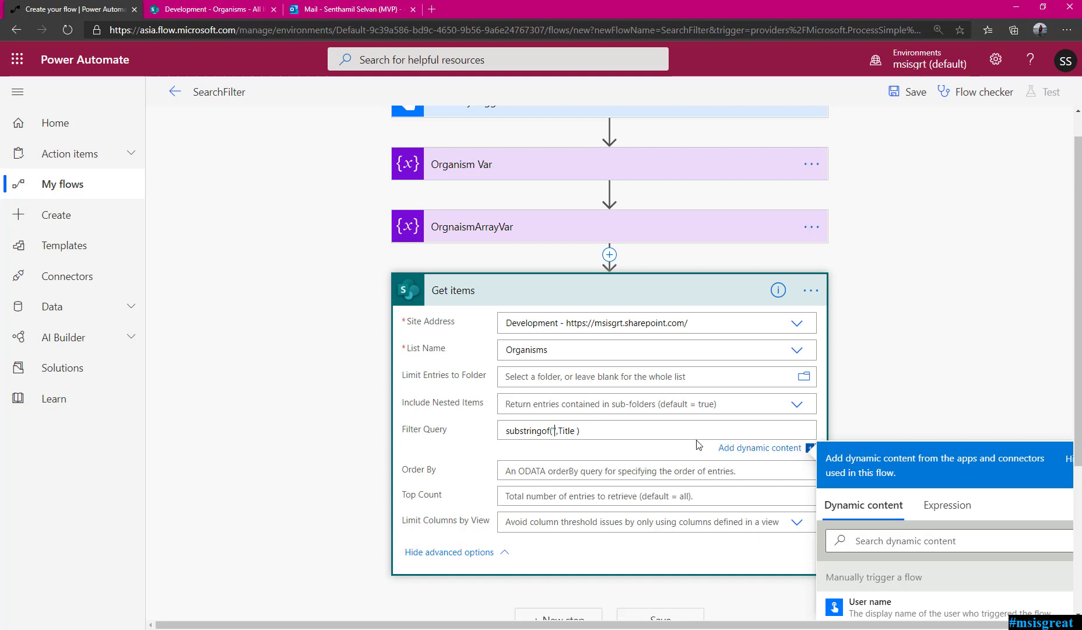
{"action": "scroll", "coordinate": [915, 560], "scroll_direction": "down", "scroll_amount": 3}
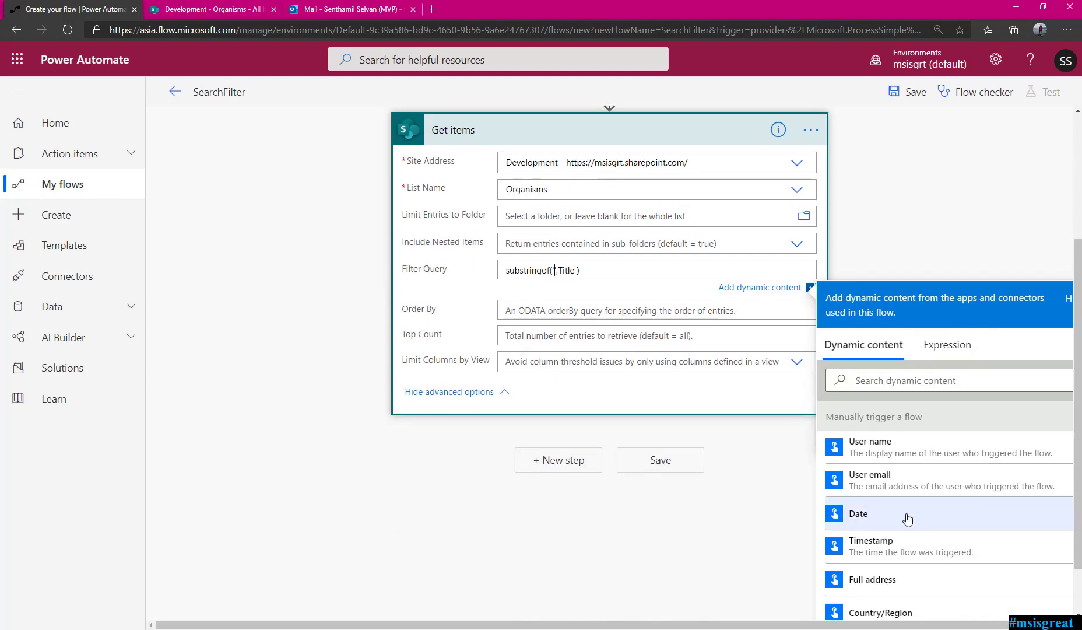
{"action": "scroll", "coordinate": [922, 518], "scroll_direction": "down", "scroll_amount": 3}
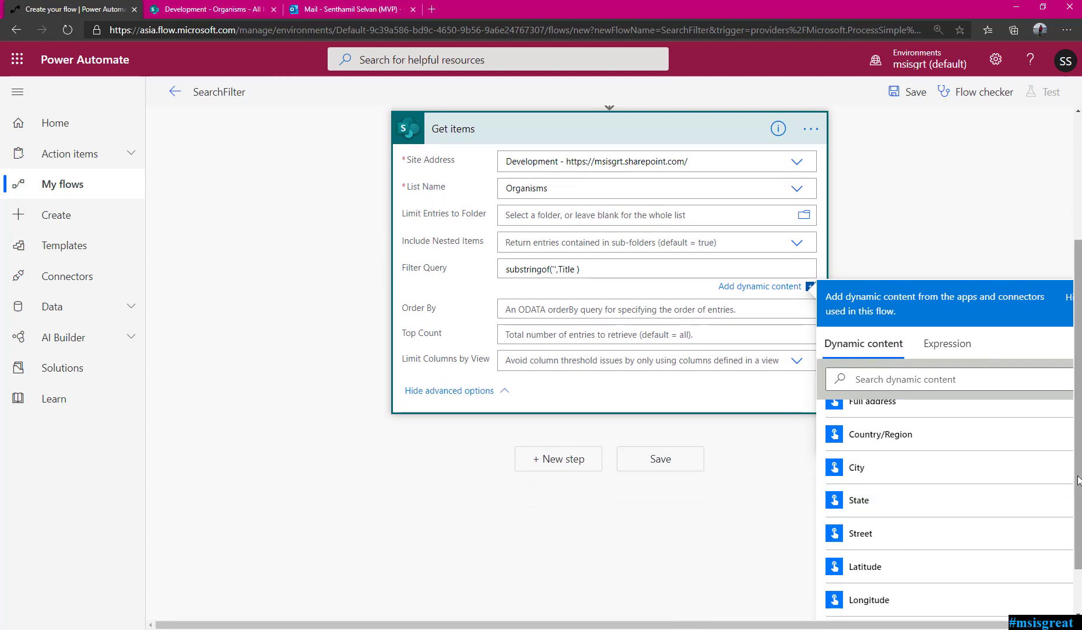
{"action": "left_click_drag", "start_coordinate": [1078, 480], "coordinate": [1078, 519]}
{"action": "left_click", "coordinate": [959, 605]}
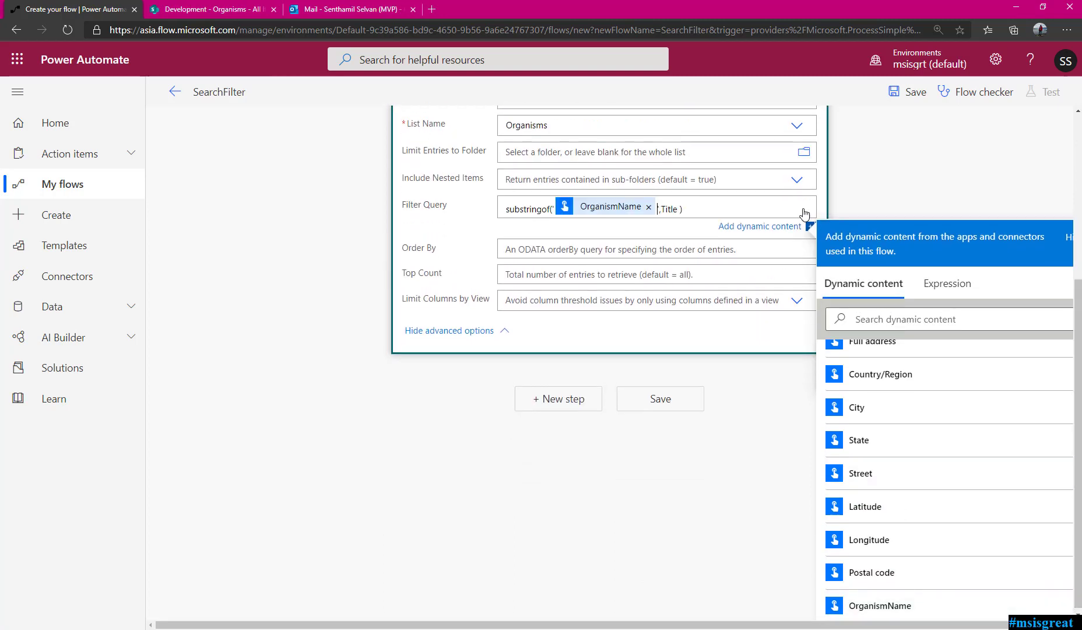
{"action": "left_click", "coordinate": [885, 186]}
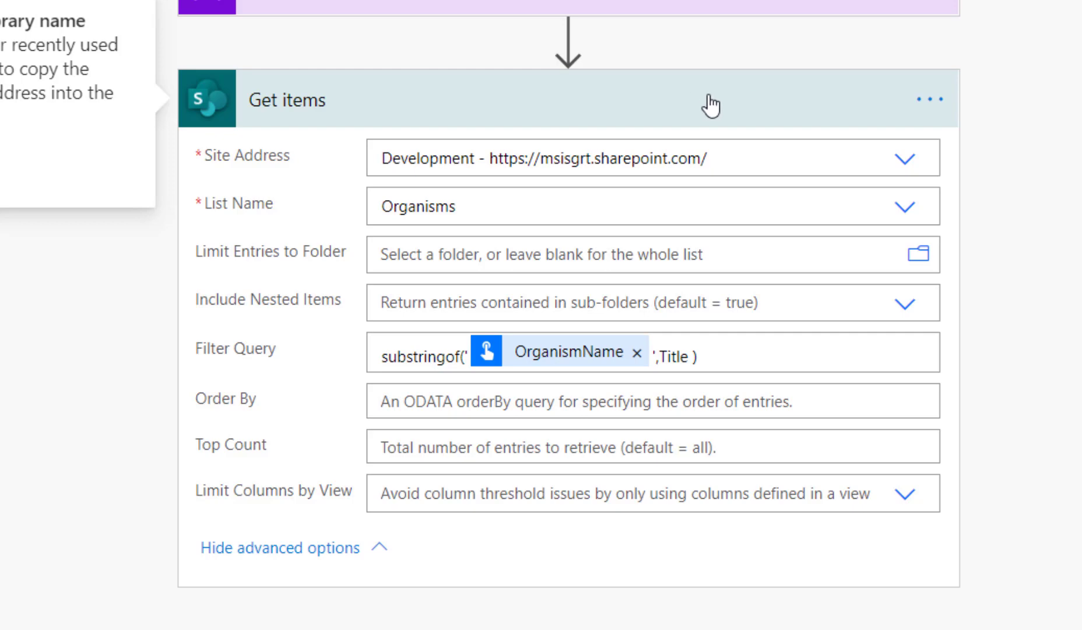
{"action": "left_click", "coordinate": [708, 98]}
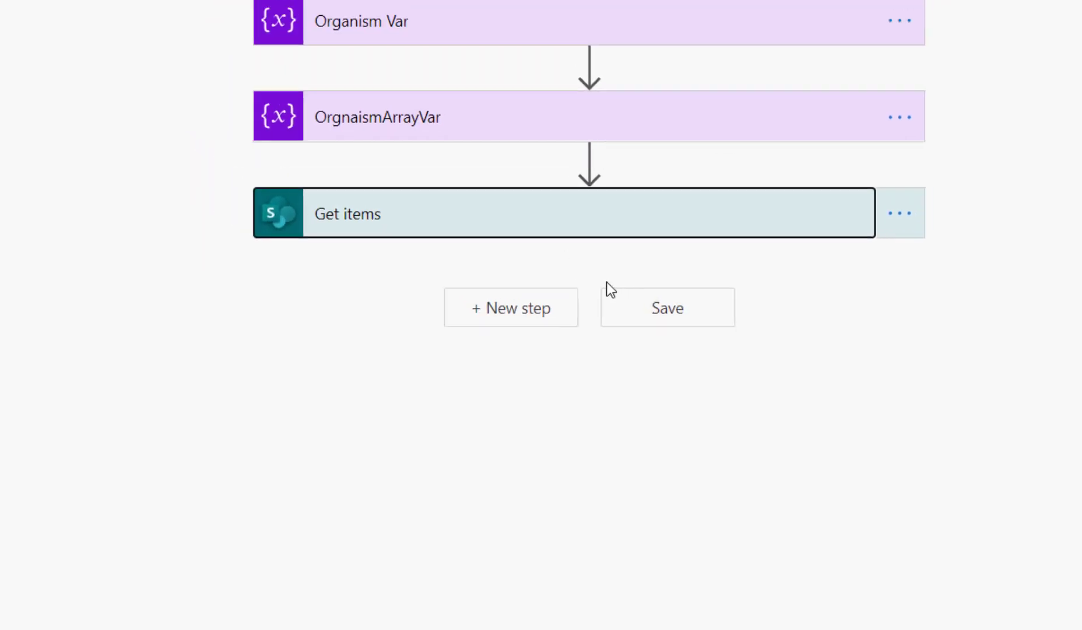
Step: Add a Set variable action after Get items and choose Organism as the variable to set
{"action": "left_click", "coordinate": [563, 384]}
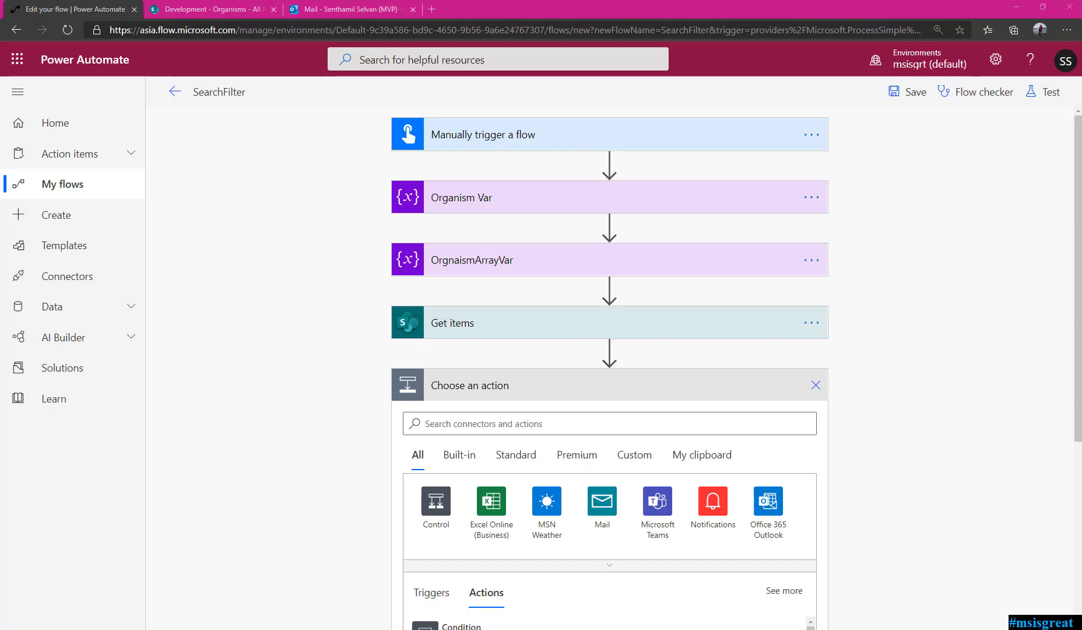
{"action": "left_click", "coordinate": [603, 423]}
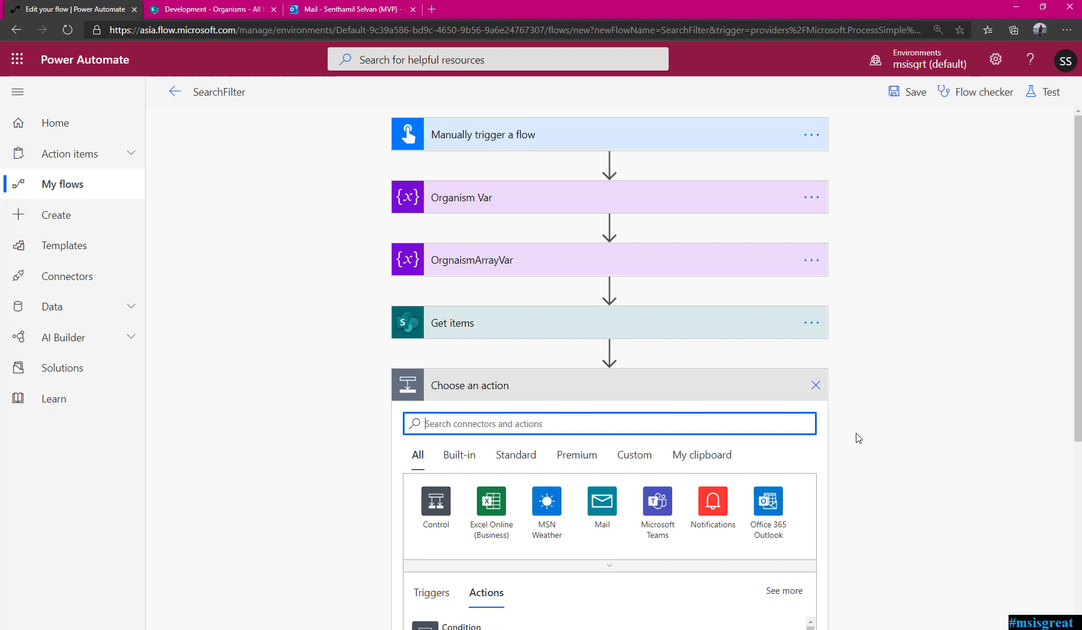
{"action": "type", "text": "set vari"}
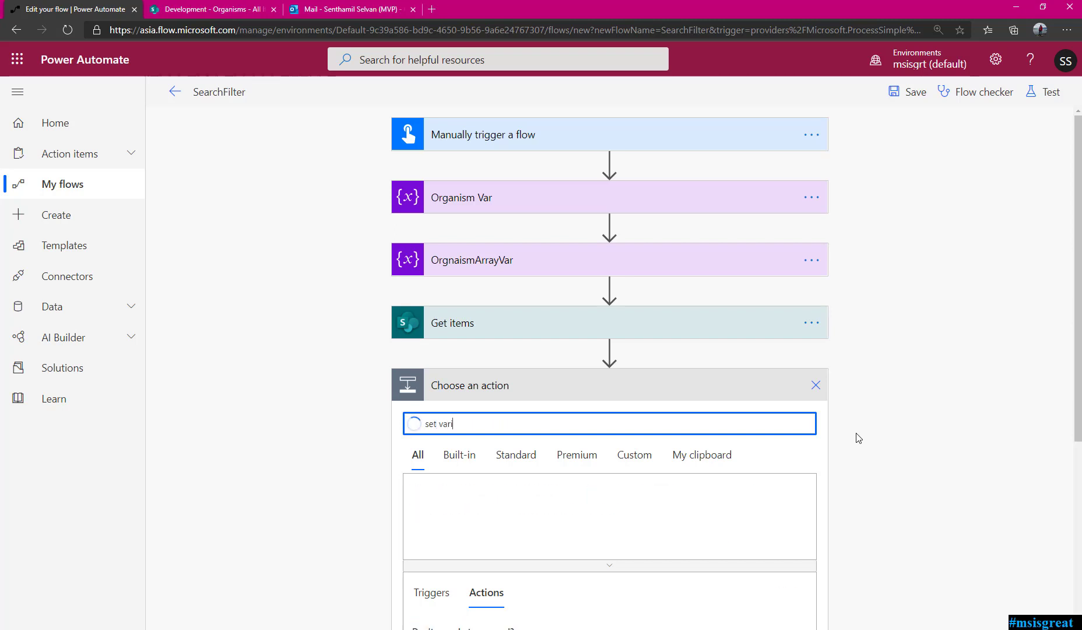
{"action": "scroll", "coordinate": [678, 534], "scroll_direction": "down", "scroll_amount": 3}
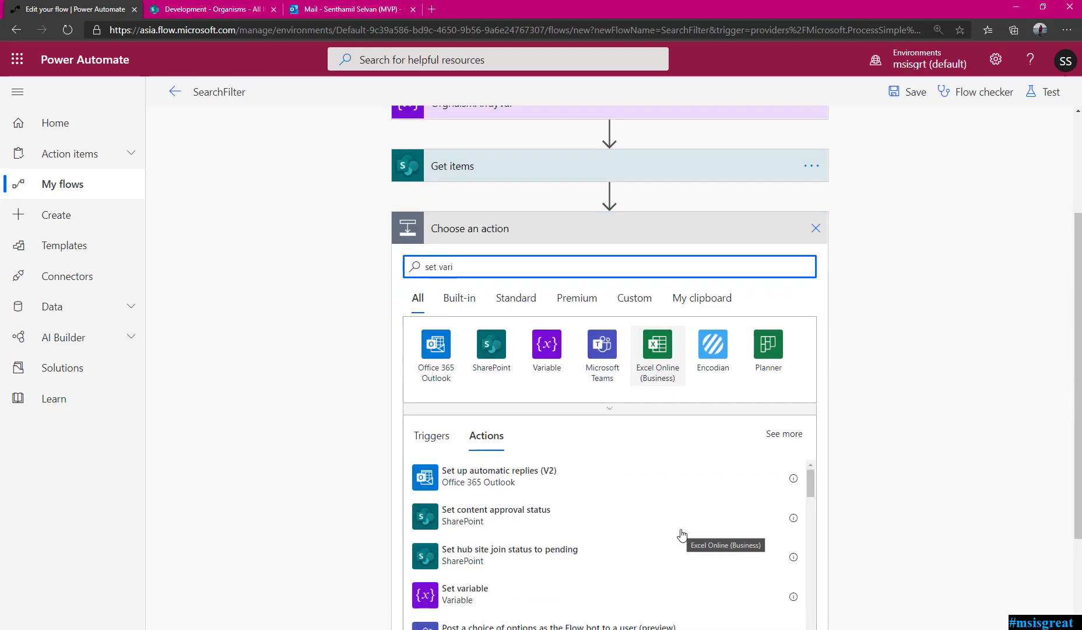
{"action": "type", "text": "able"}
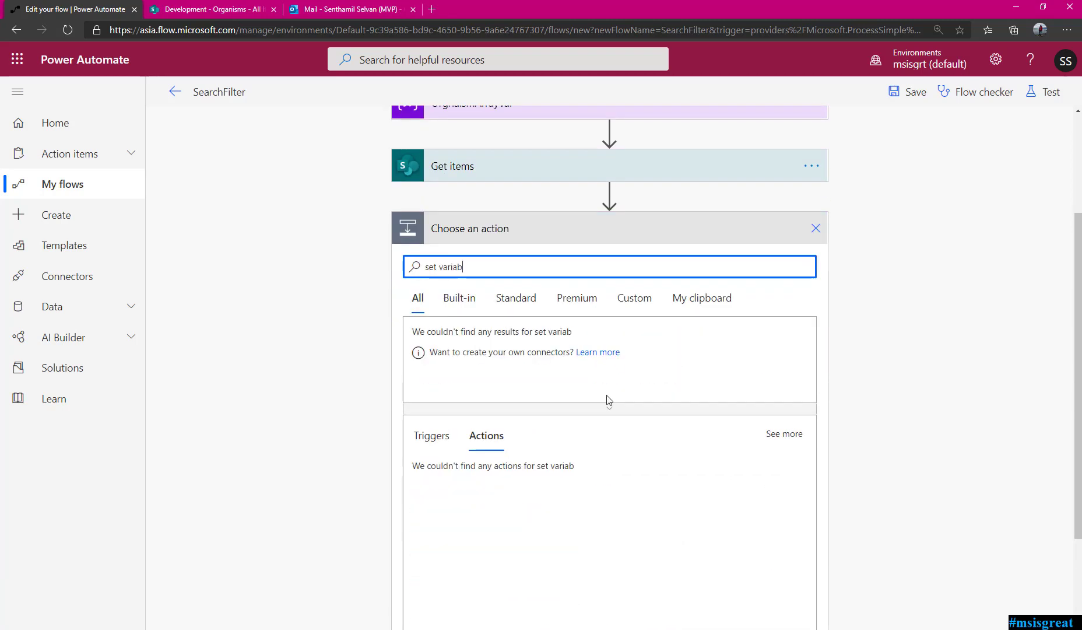
{"action": "left_click", "coordinate": [486, 478]}
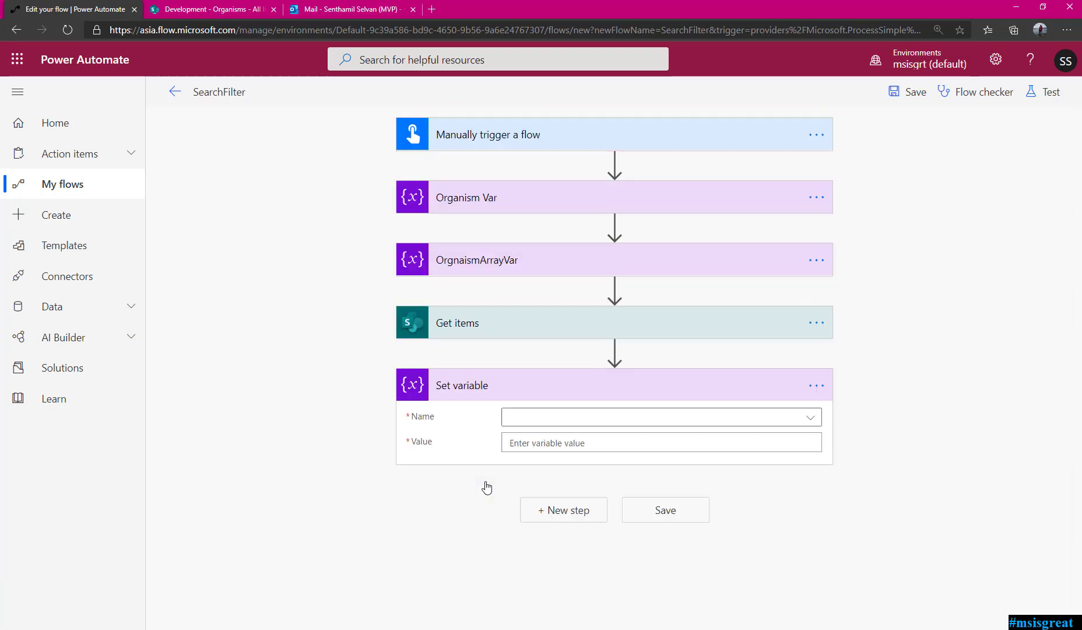
{"action": "left_click", "coordinate": [577, 417]}
{"action": "left_click", "coordinate": [551, 493]}
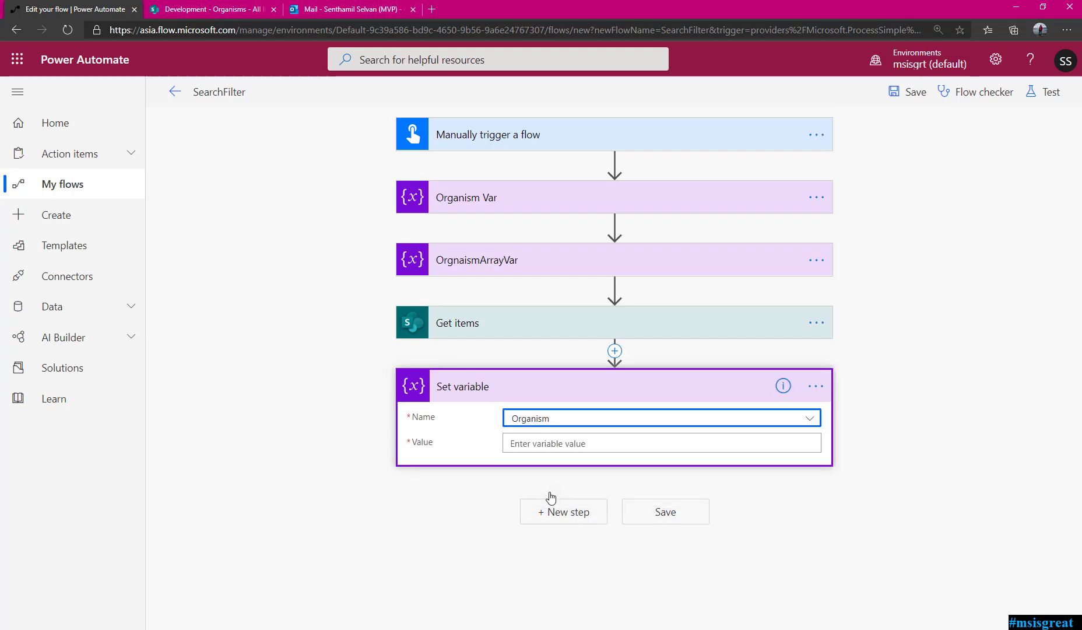
Step: Set the Organism variable's value to the Name field from Get items, so the Set variable action is wrapped in an Apply to each loop
{"action": "left_click", "coordinate": [617, 443]}
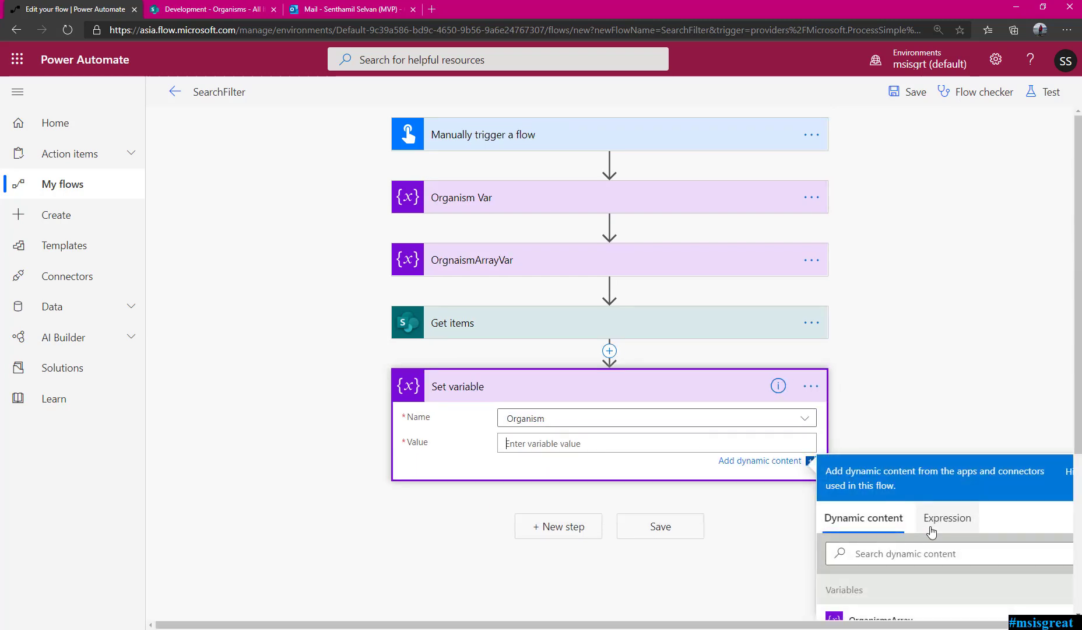
{"action": "scroll", "coordinate": [927, 525], "scroll_direction": "down", "scroll_amount": 4}
{"action": "scroll", "coordinate": [933, 533], "scroll_direction": "down", "scroll_amount": 5}
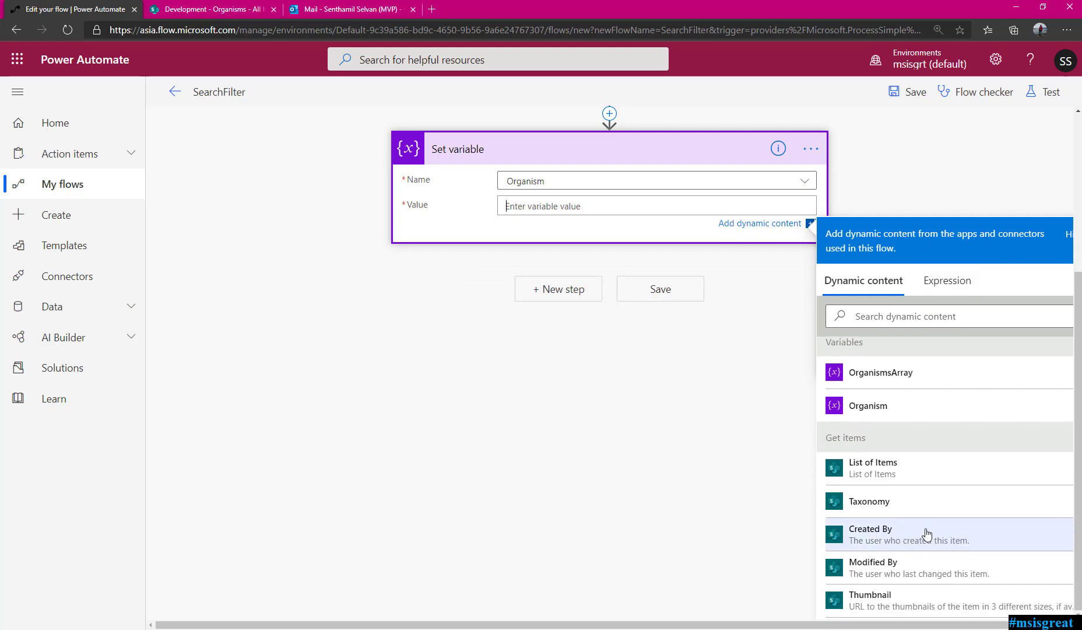
{"action": "left_click", "coordinate": [920, 469]}
{"action": "left_click", "coordinate": [583, 149]}
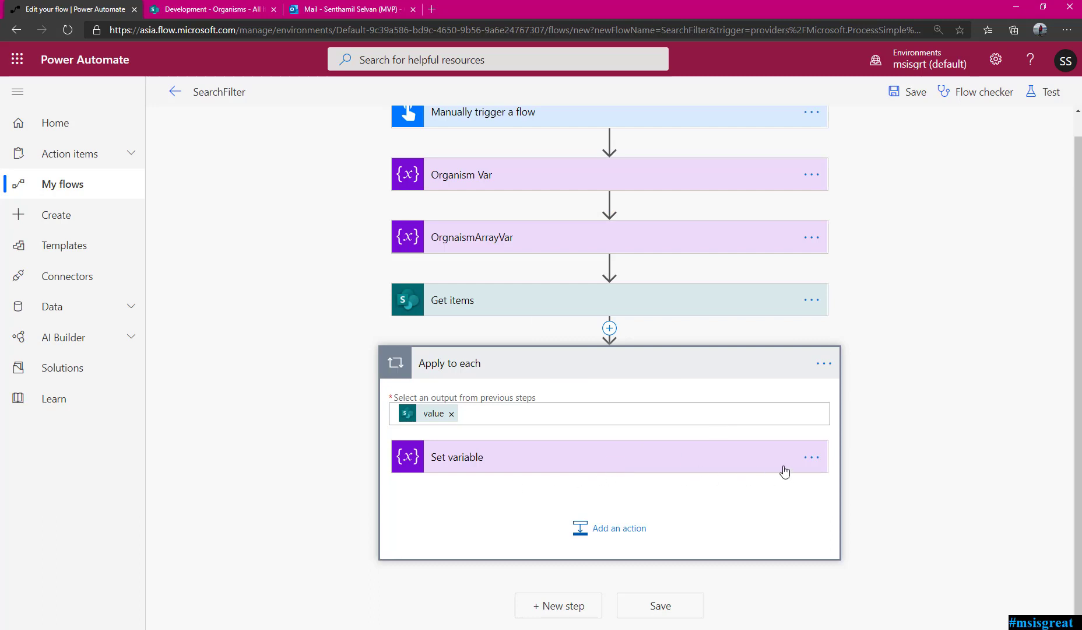
{"action": "mouse_move", "coordinate": [433, 415]}
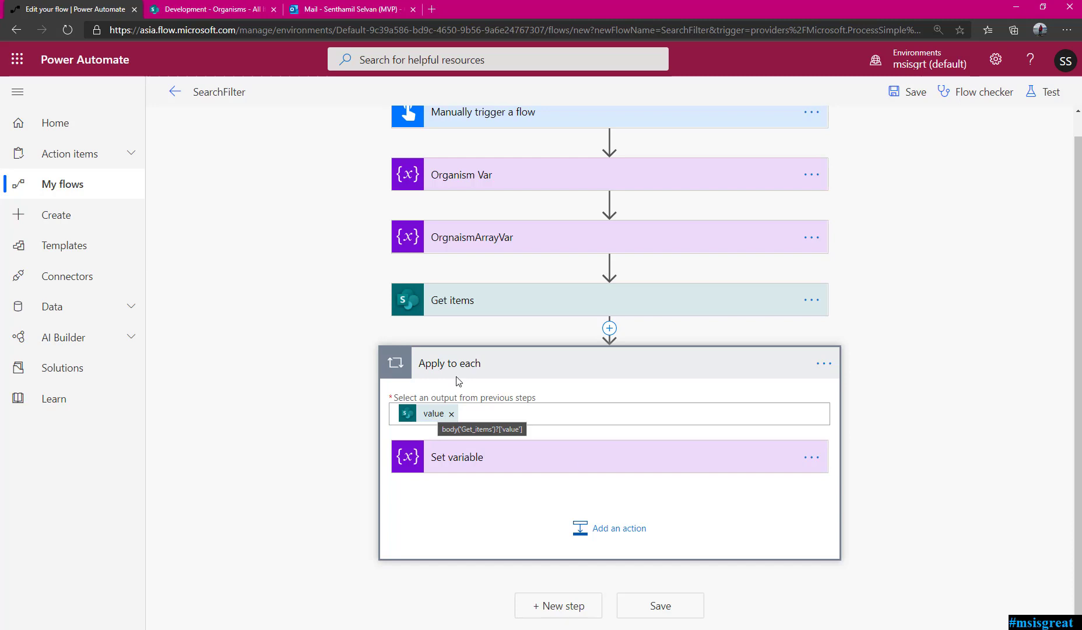
Step: Add a Data Operation Compose action after Set variable inside the Apply to each loop and rename it ComposeName
{"action": "left_click", "coordinate": [585, 528]}
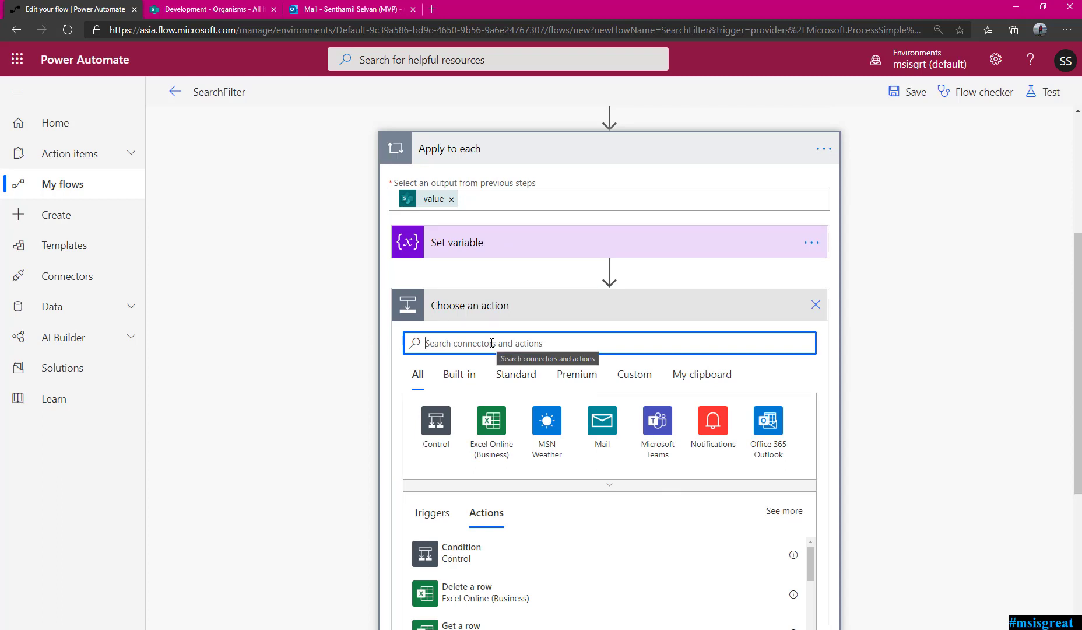
{"action": "type", "text": "compos"}
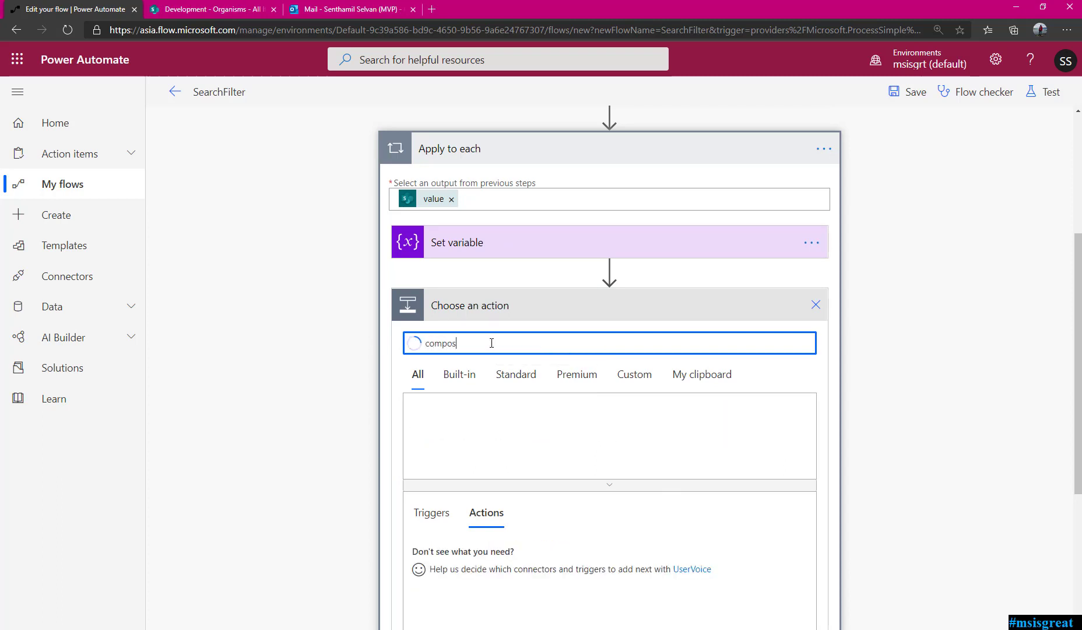
{"action": "left_click", "coordinate": [436, 429]}
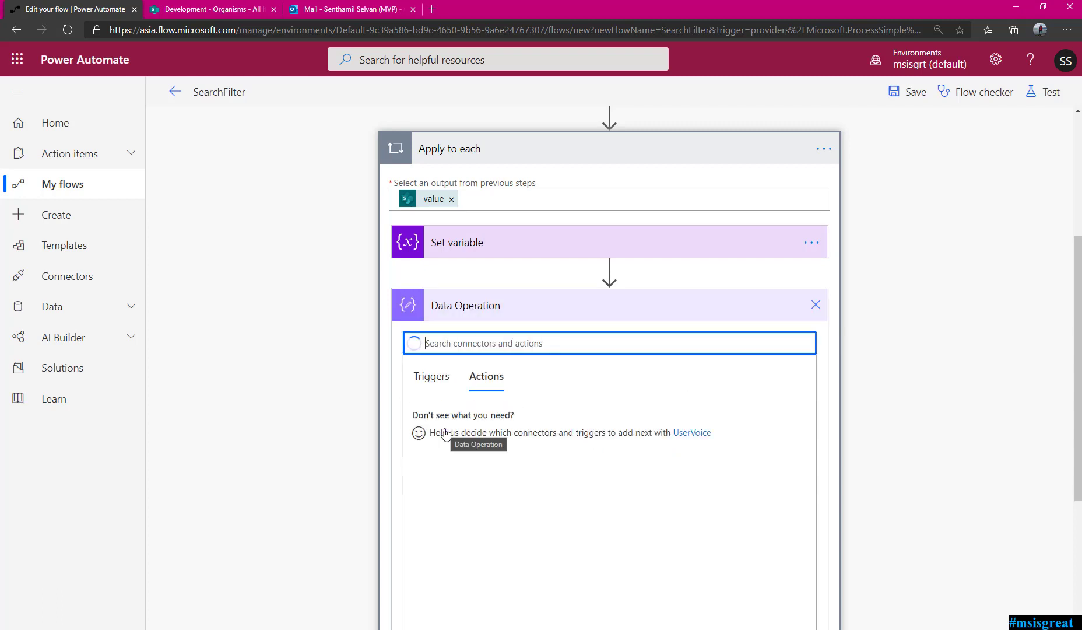
{"action": "left_click", "coordinate": [557, 429]}
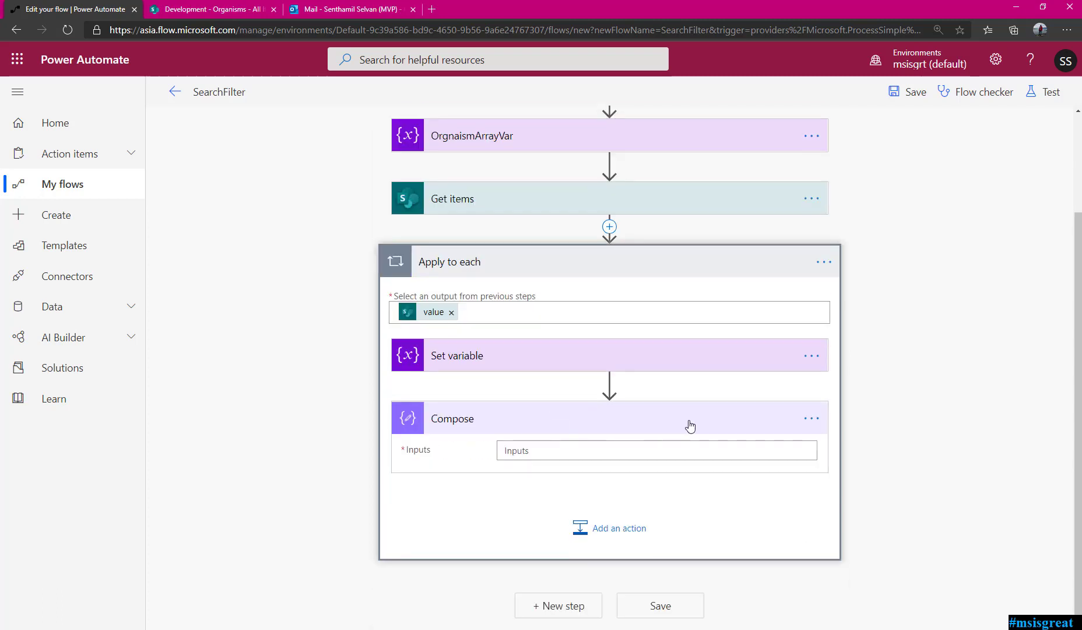
{"action": "left_click", "coordinate": [573, 451]}
{"action": "left_click", "coordinate": [816, 306]}
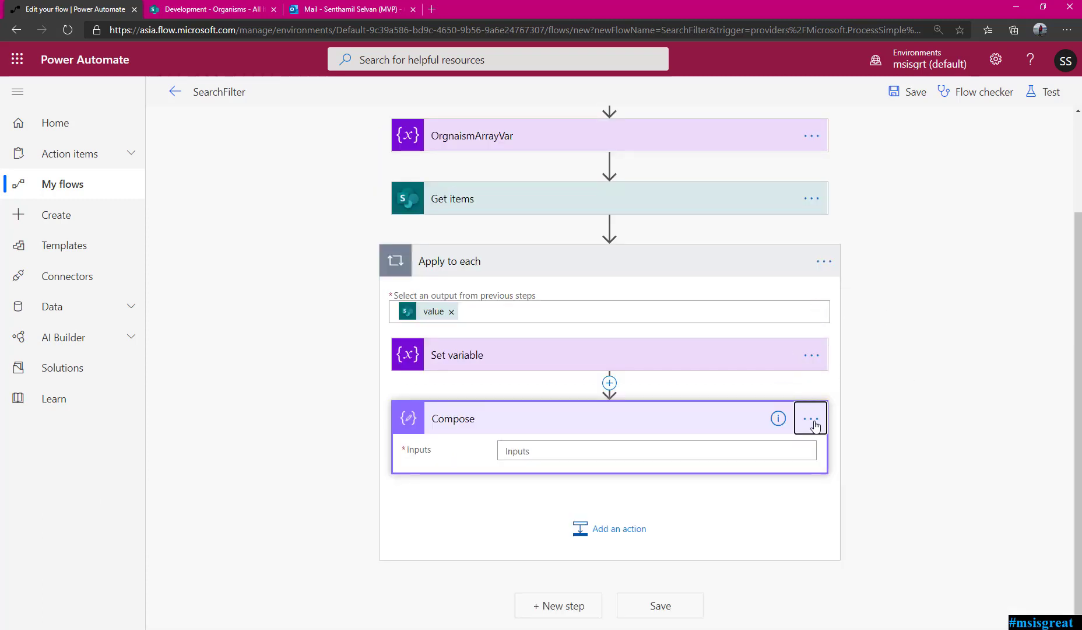
{"action": "left_click", "coordinate": [812, 418]}
{"action": "left_click", "coordinate": [903, 443]}
{"action": "type", "text": "ComposeName"}
{"action": "key", "text": "Return"}
Step: Start an expression for ComposeName's inputs that calls setProperty with variables('Organism') as its object argument
{"action": "left_click", "coordinate": [534, 451]}
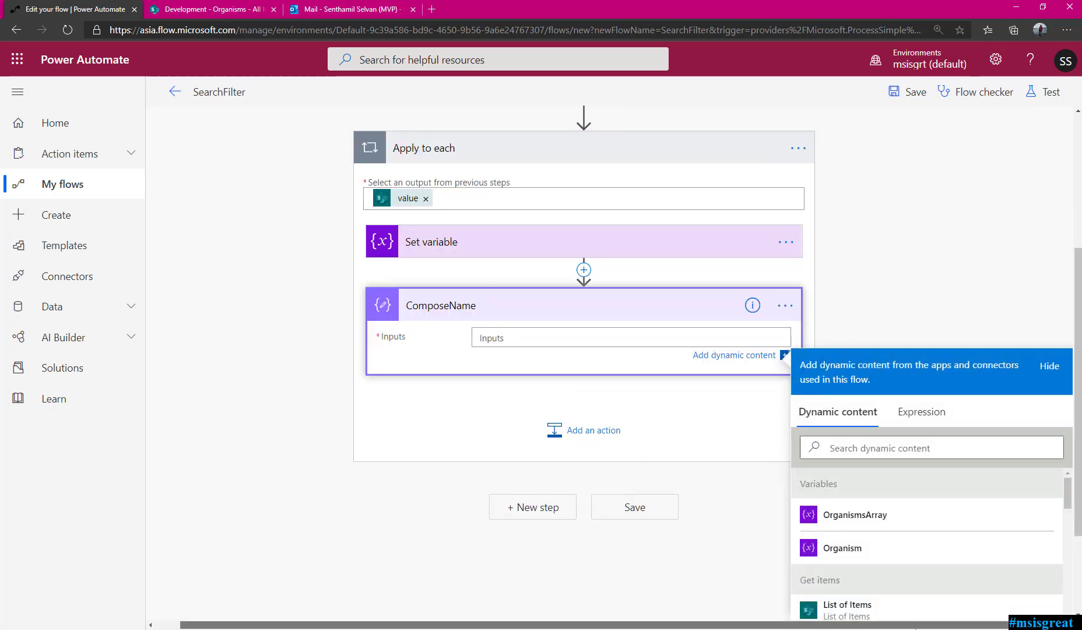
{"action": "left_click", "coordinate": [921, 411]}
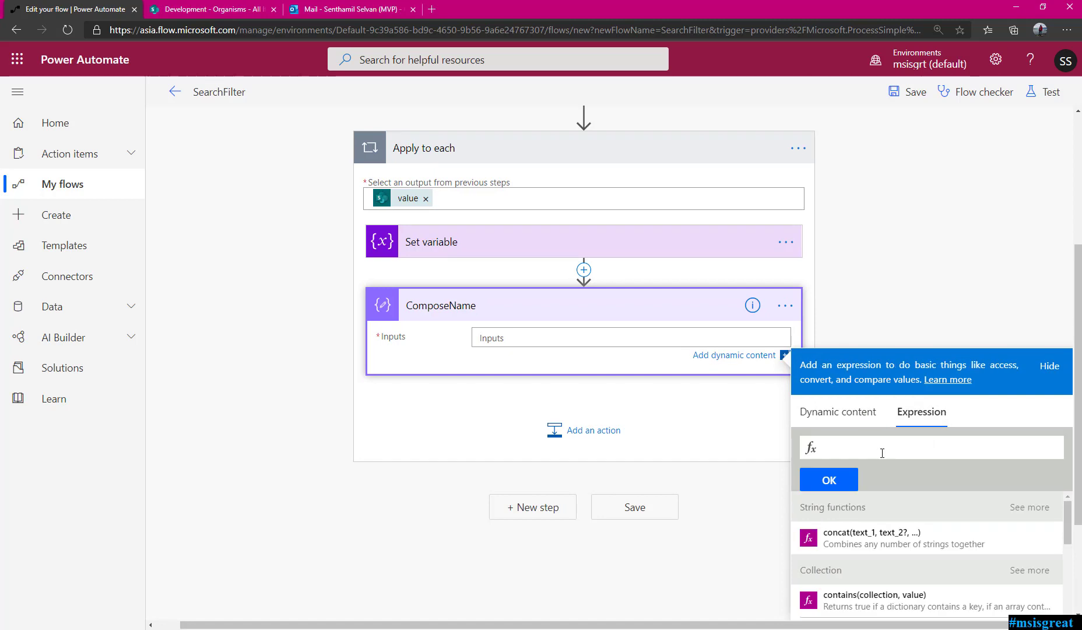
{"action": "type", "text": "setProperty"}
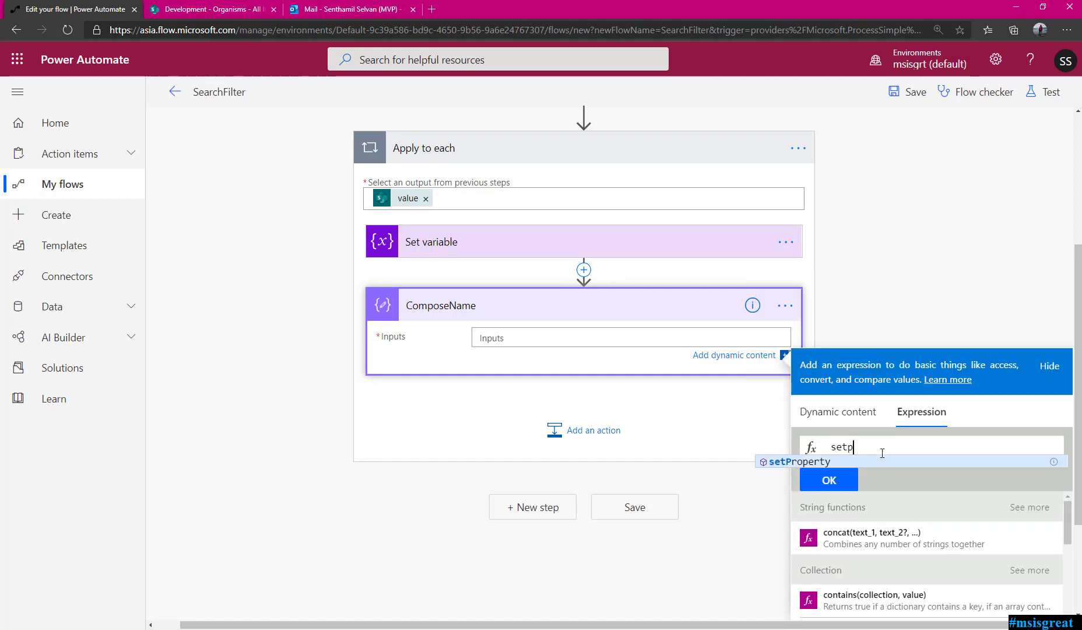
{"action": "type", "text": "()"}
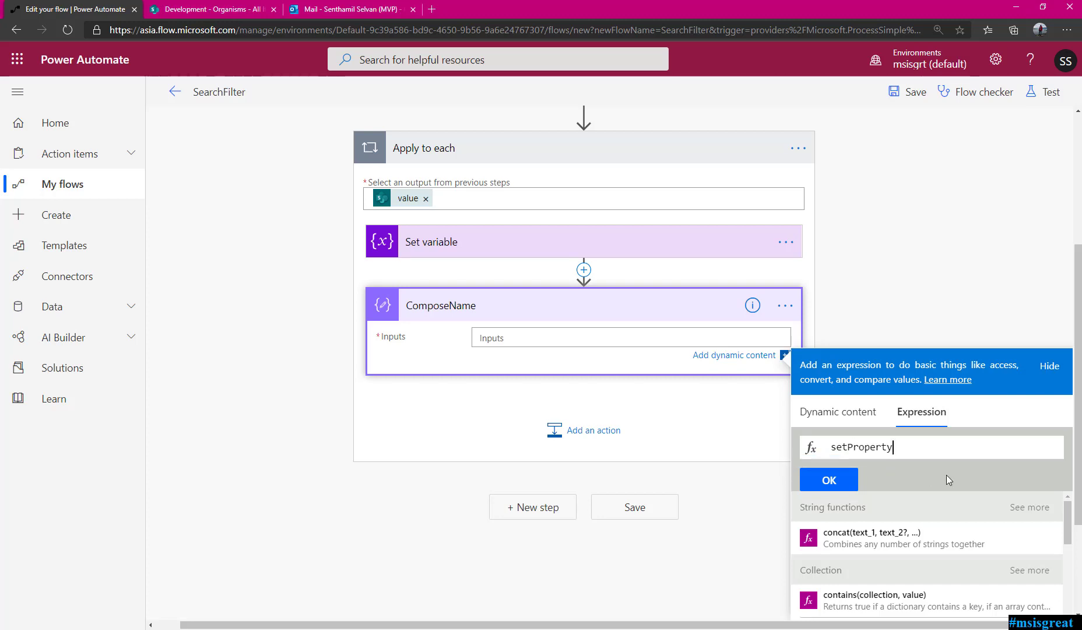
{"action": "key", "text": "Left"}
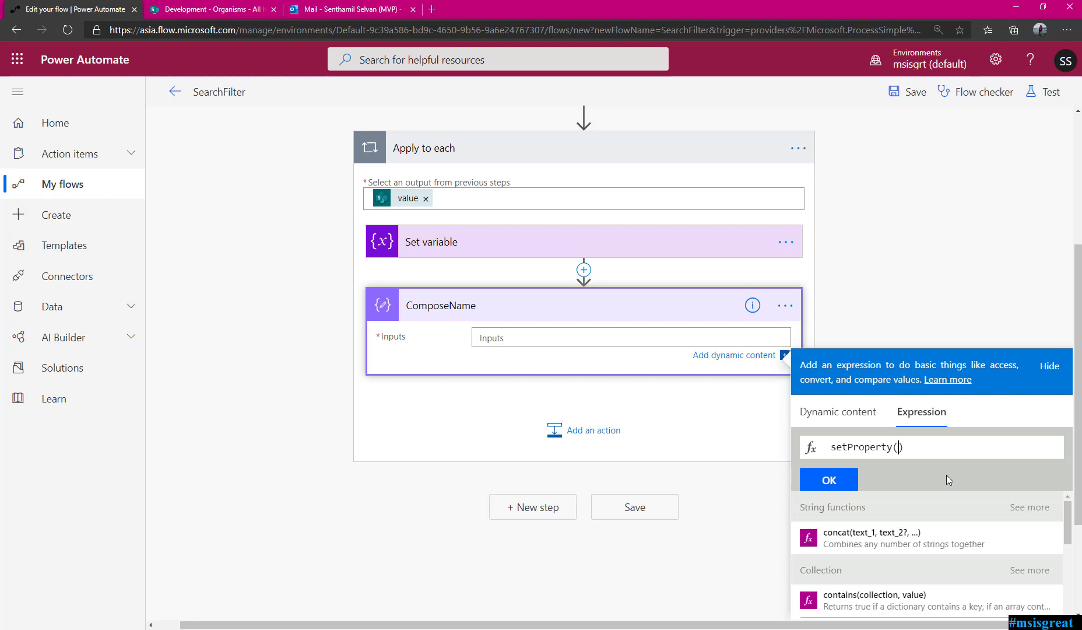
{"action": "type", "text": "v"}
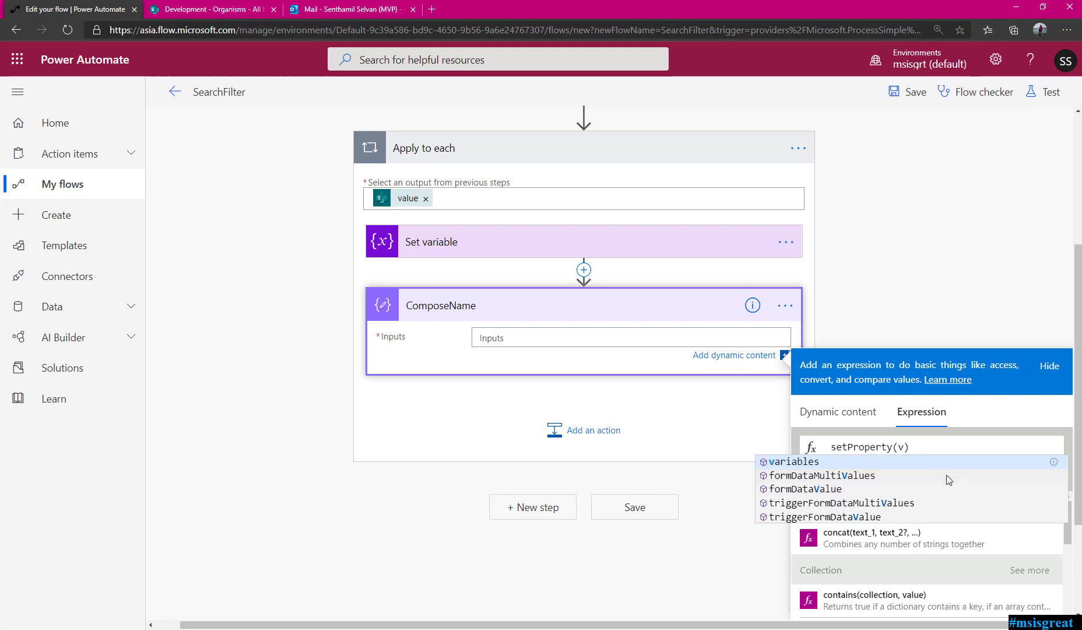
{"action": "key", "text": "Return"}
{"action": "type", "text": "()"}
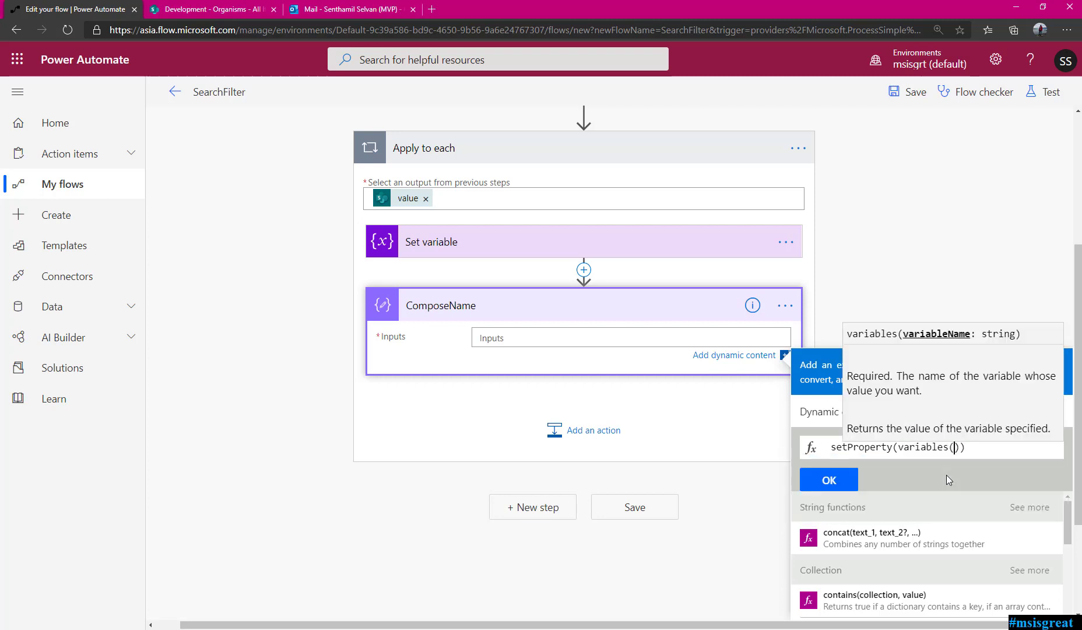
{"action": "key", "text": "Left"}
{"action": "type", "text": "'"}
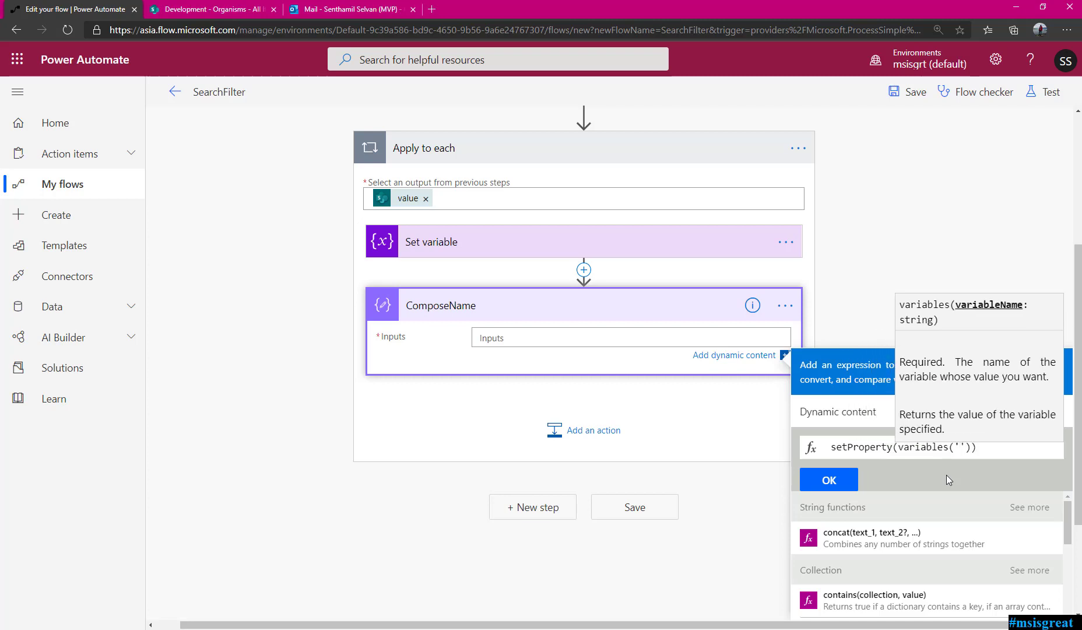
{"action": "type", "text": "Orga"}
{"action": "type", "text": "nism"}
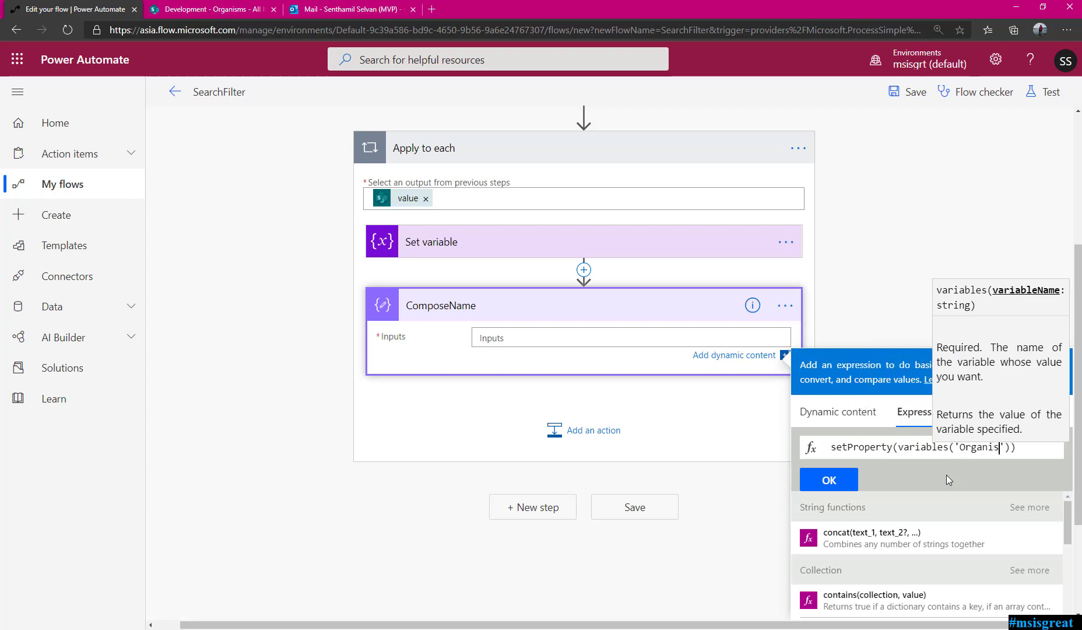
Step: Add 'Name' as the setProperty expression's property argument, followed by a comma for the value argument
{"action": "key", "text": "Right"}
{"action": "key", "text": "Right"}
{"action": "type", "text": ",''"}
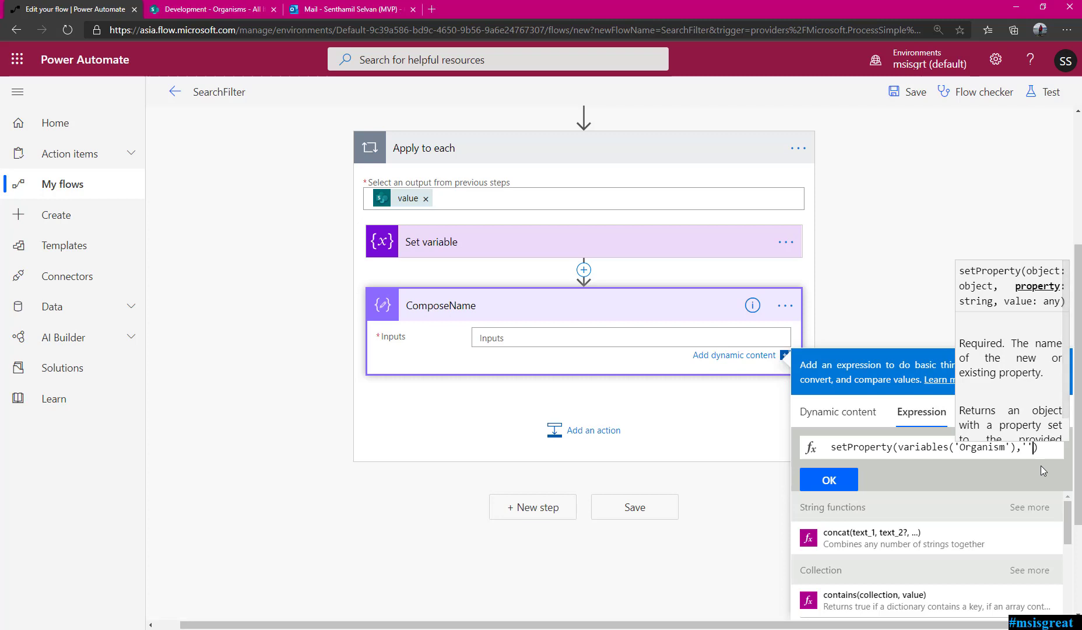
{"action": "type", "text": ","}
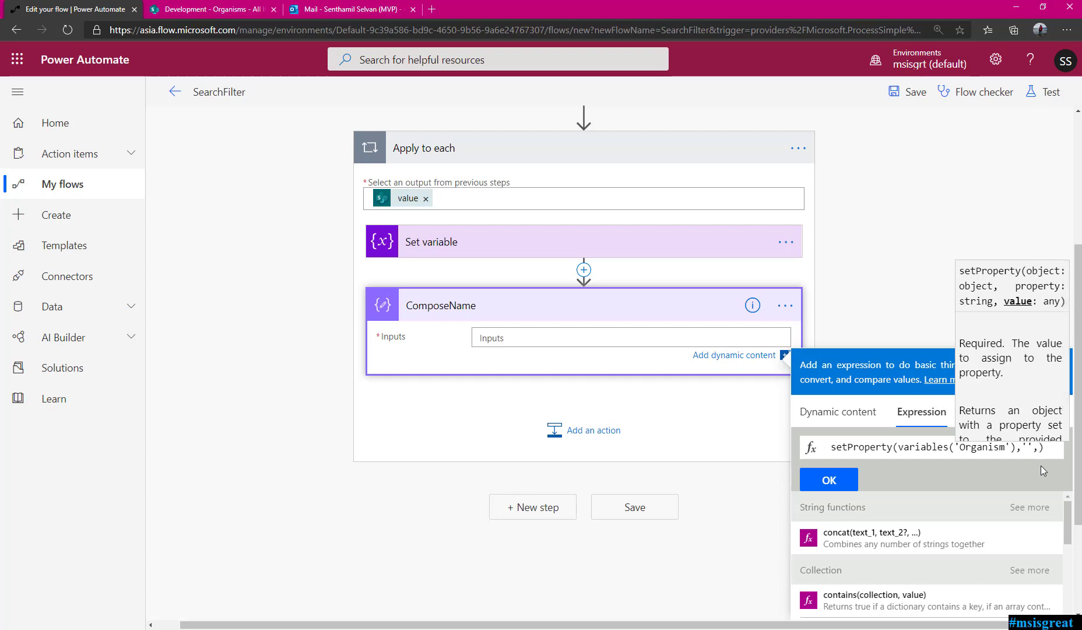
{"action": "key", "text": "Left"}
{"action": "key", "text": "Left"}
{"action": "type", "text": "Name"}
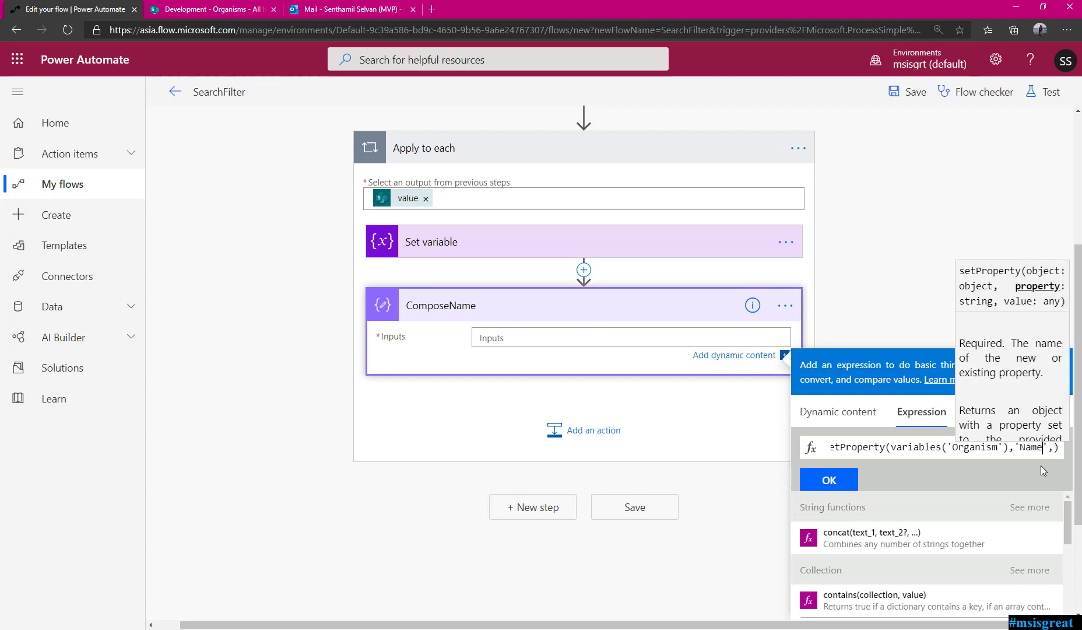
{"action": "key", "text": "Right"}
{"action": "key", "text": "Right"}
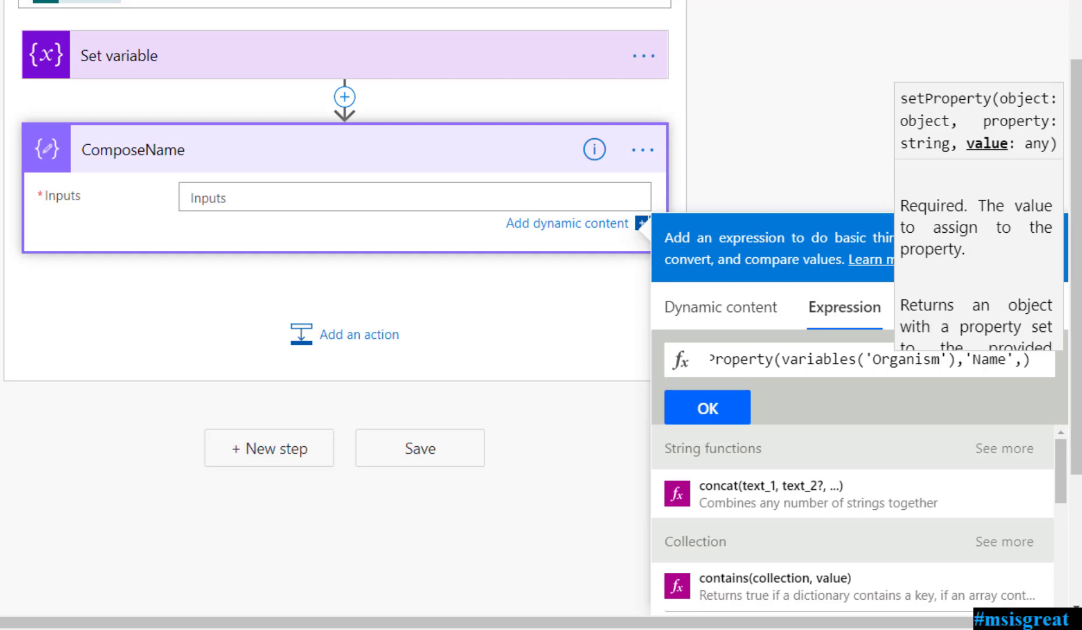
Step: Copy items('Apply_to_each')?['Title'] from the Notepad notes, insert it as setProperty's value argument and apply the expression to ComposeName's inputs
{"action": "key", "text": "alt+Tab"}
{"action": "left_click", "coordinate": [167, 27]}
{"action": "left_click_drag", "start_coordinate": [166, 26], "coordinate": [386, 26]}
{"action": "key", "text": "ctrl+c"}
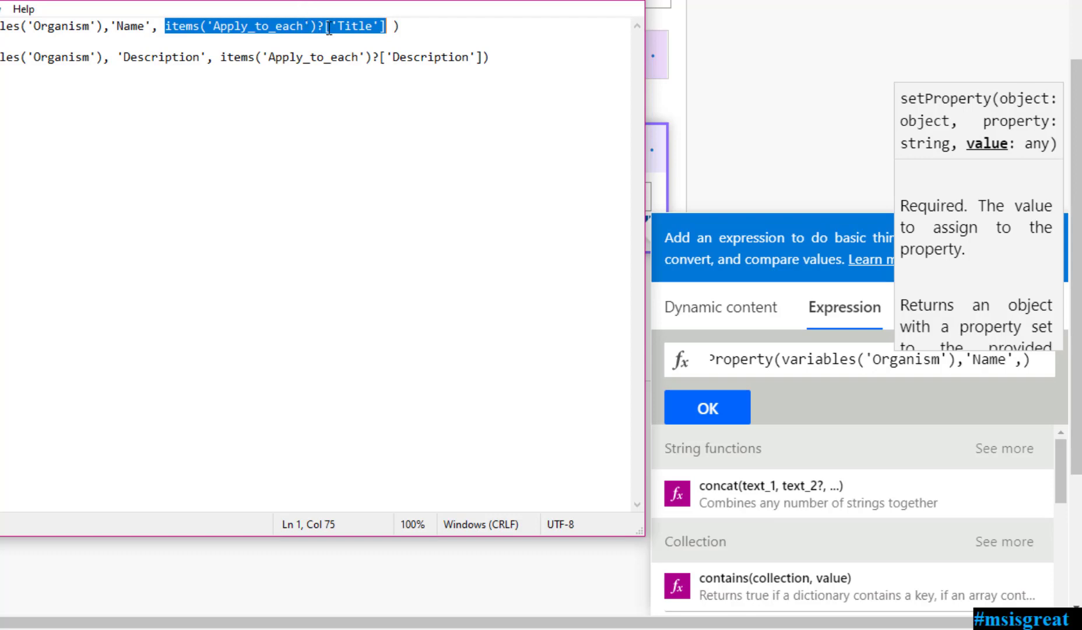
{"action": "left_click", "coordinate": [1023, 360]}
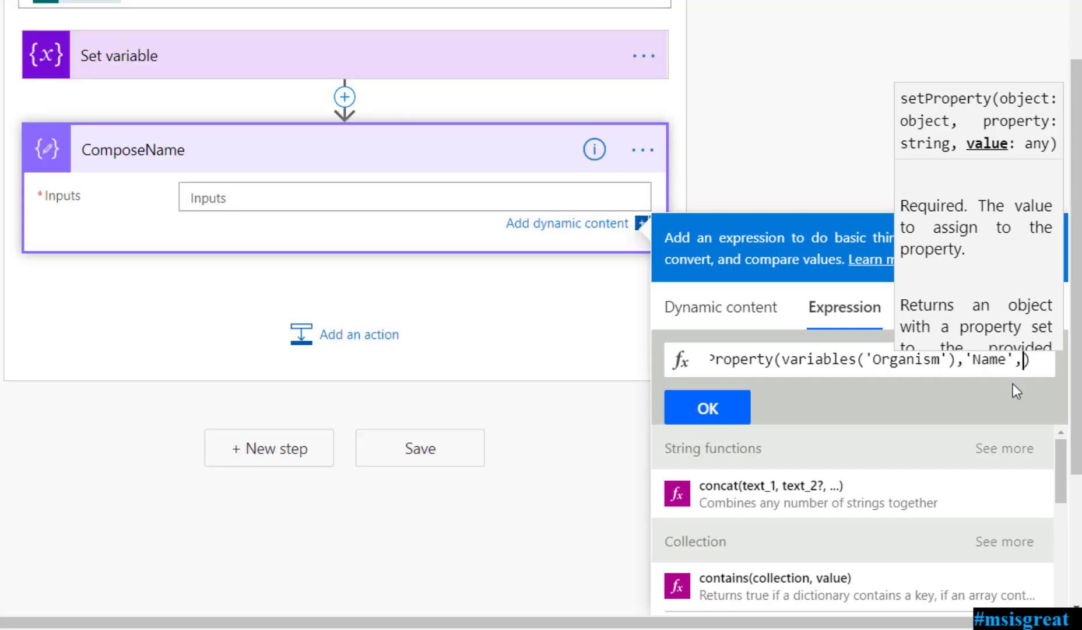
{"action": "key", "text": "ctrl+v"}
{"action": "left_click", "coordinate": [706, 407]}
Step: Move Set variable below ComposeName and replace its Name value with the Outputs of ComposeName
{"action": "scroll", "coordinate": [286, 201], "scroll_direction": "up", "scroll_amount": 3}
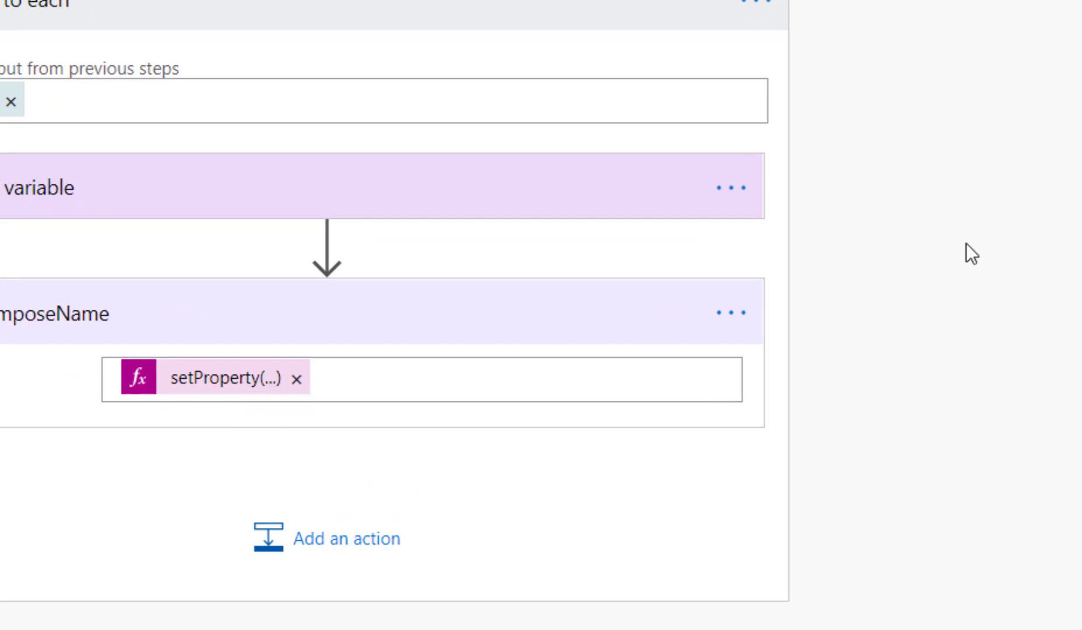
{"action": "left_click_drag", "start_coordinate": [321, 193], "coordinate": [588, 506]}
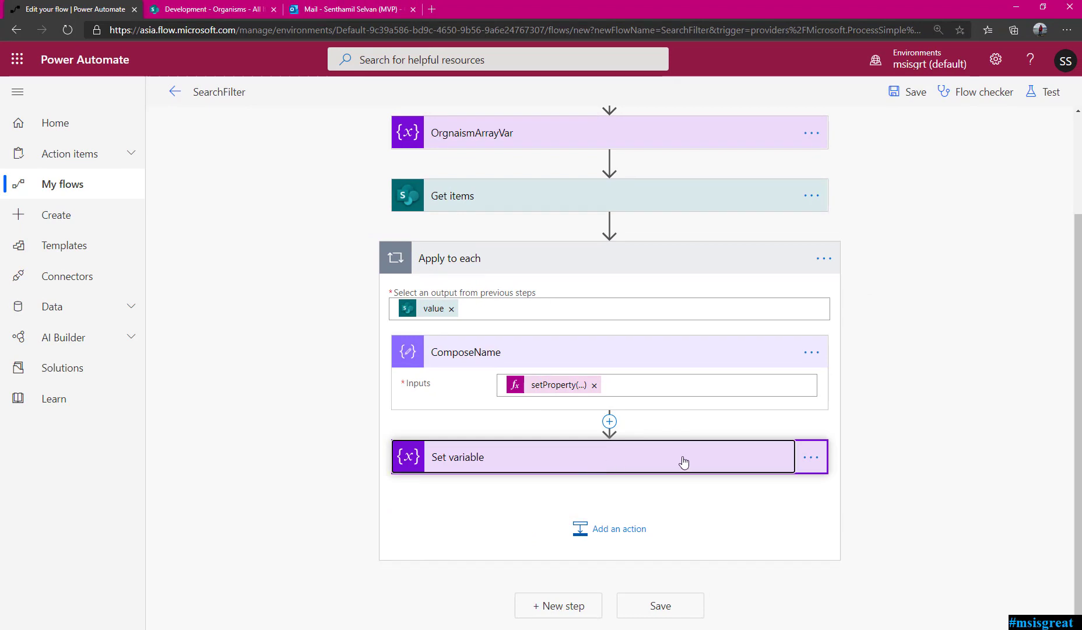
{"action": "left_click", "coordinate": [684, 461]}
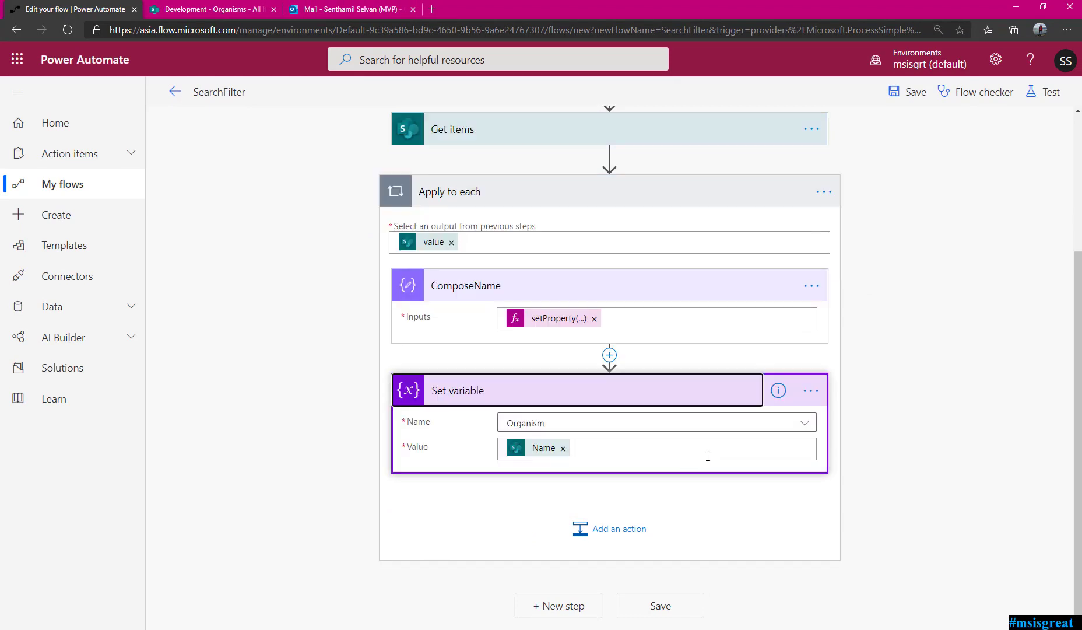
{"action": "left_click", "coordinate": [562, 450]}
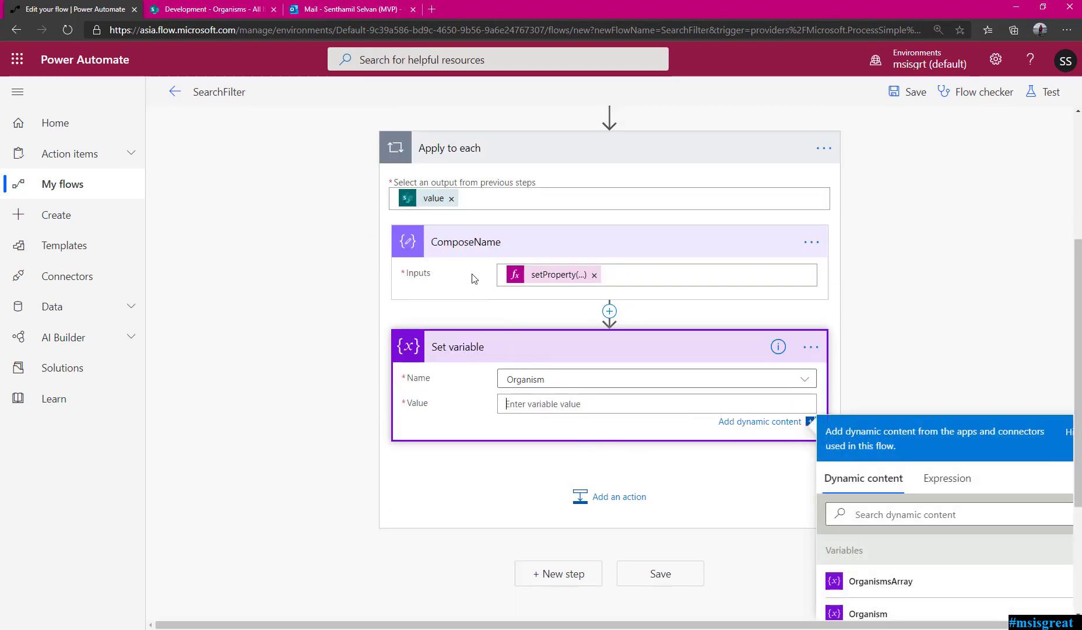
{"action": "scroll", "coordinate": [953, 572], "scroll_direction": "down", "scroll_amount": 5}
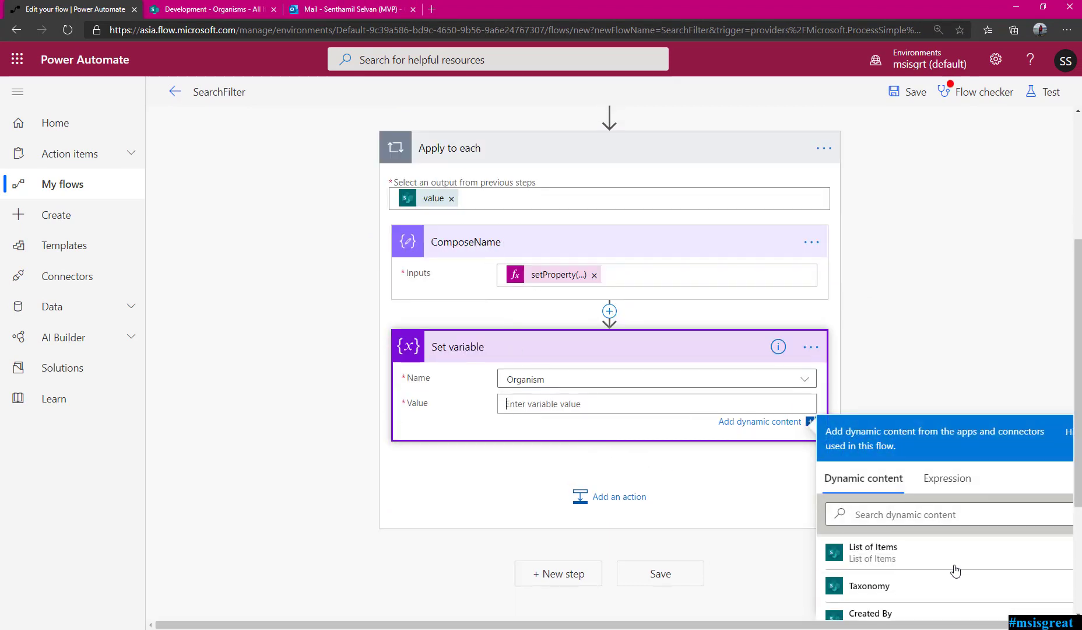
{"action": "left_click", "coordinate": [911, 580]}
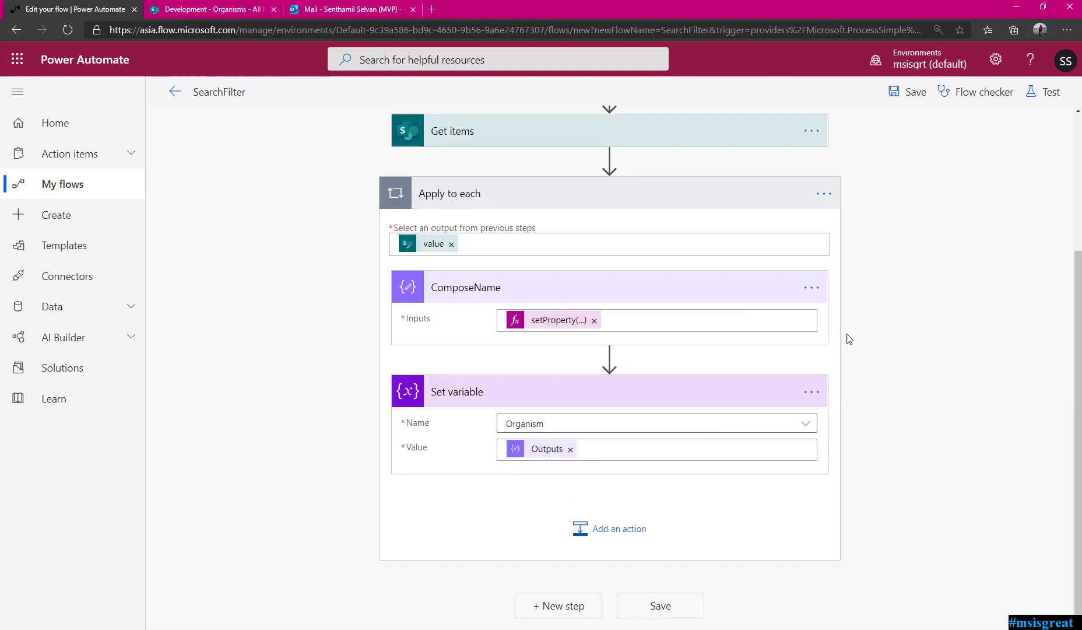
Step: Collapse Set variable and paste a copy of ComposeName after it inside the Apply to each loop
{"action": "left_click", "coordinate": [671, 402]}
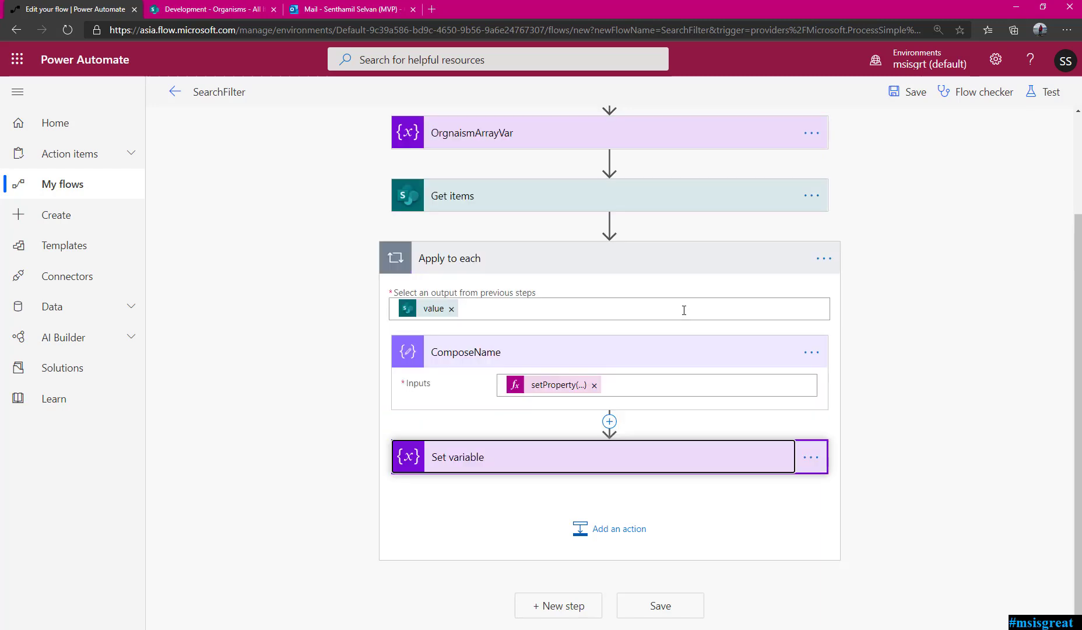
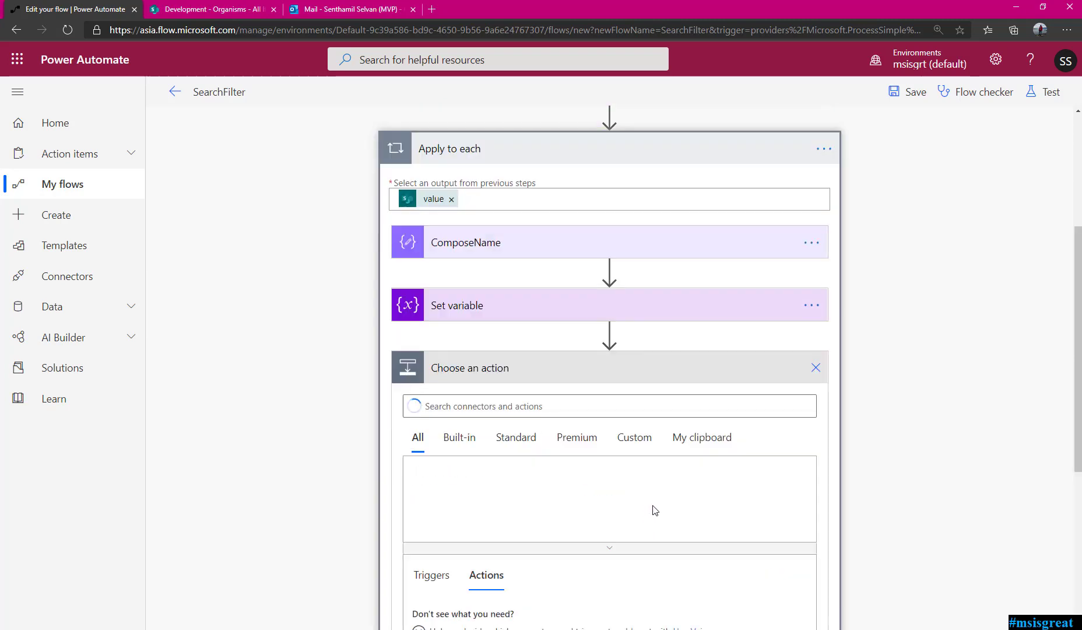
{"action": "left_click", "coordinate": [703, 436]}
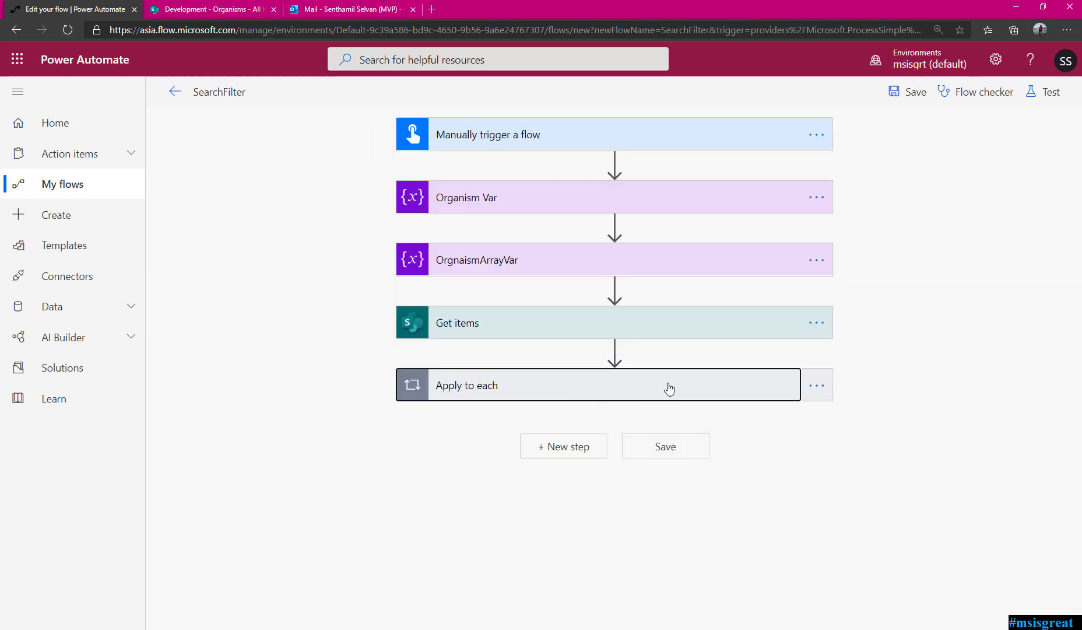
Step: Copy Set variable and paste it after ComposeName 2 inside the Apply to each loop
{"action": "left_click", "coordinate": [669, 388]}
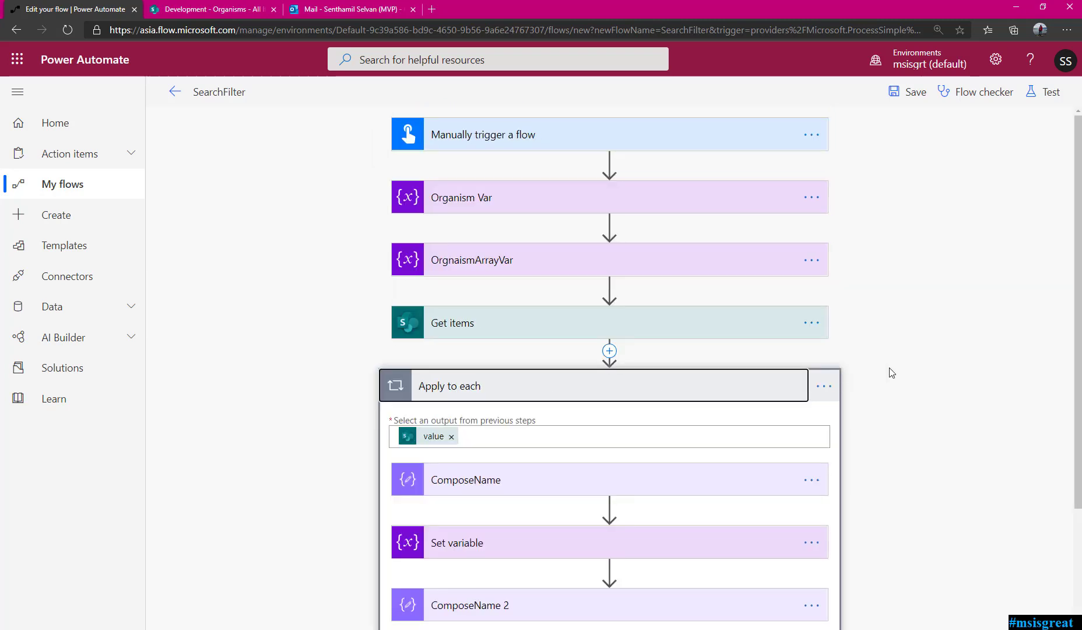
{"action": "scroll", "coordinate": [756, 382], "scroll_direction": "down", "scroll_amount": 3}
{"action": "left_click", "coordinate": [811, 397]}
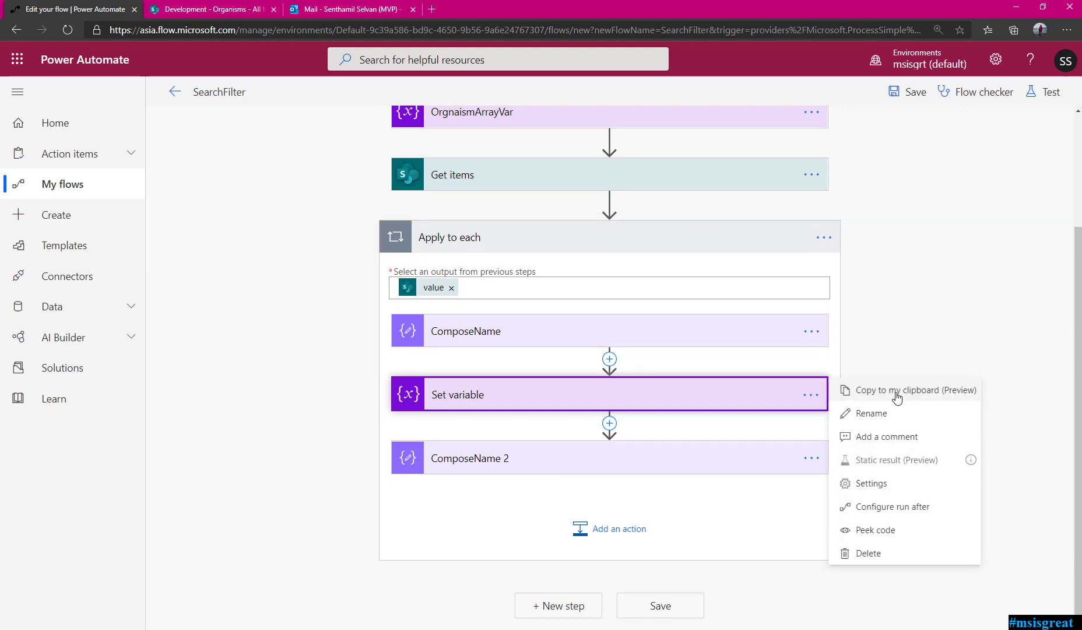
{"action": "left_click", "coordinate": [694, 434]}
{"action": "left_click", "coordinate": [641, 528]}
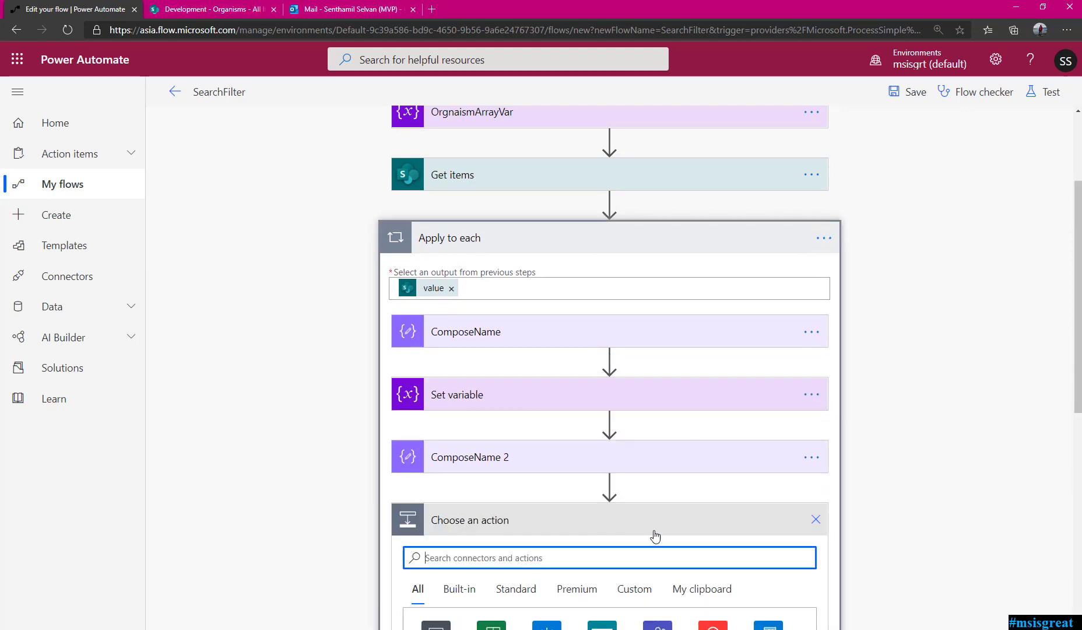
{"action": "left_click", "coordinate": [699, 589]}
{"action": "scroll", "coordinate": [694, 590], "scroll_direction": "down", "scroll_amount": 3}
{"action": "left_click", "coordinate": [464, 459]}
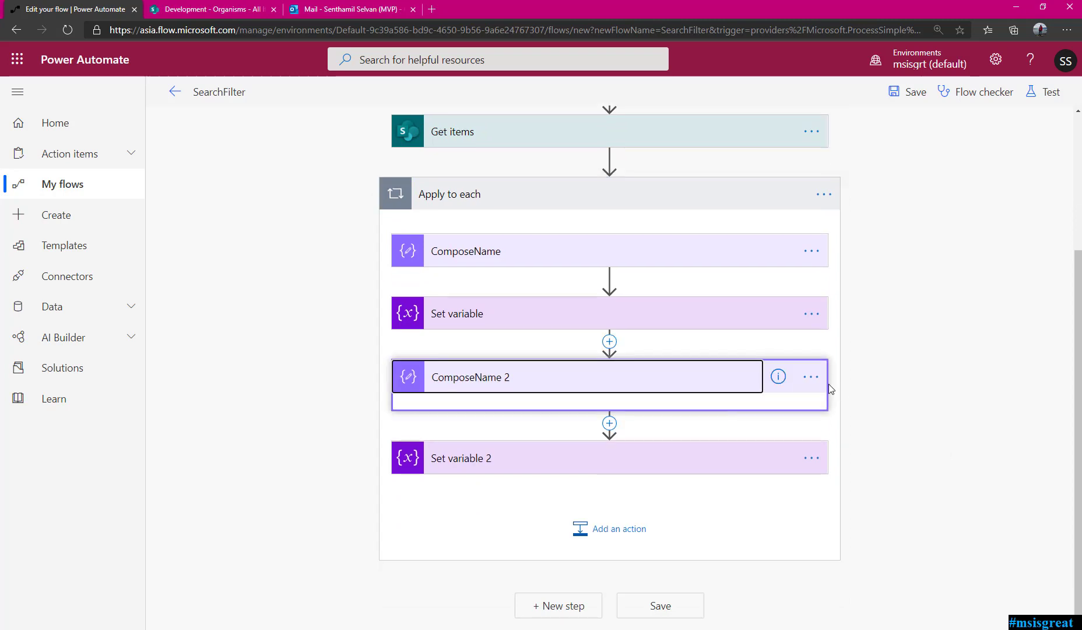
Step: Expand ComposeName 2 and Set variable 2, and clear Set variable 2's Value
{"action": "left_click", "coordinate": [678, 389]}
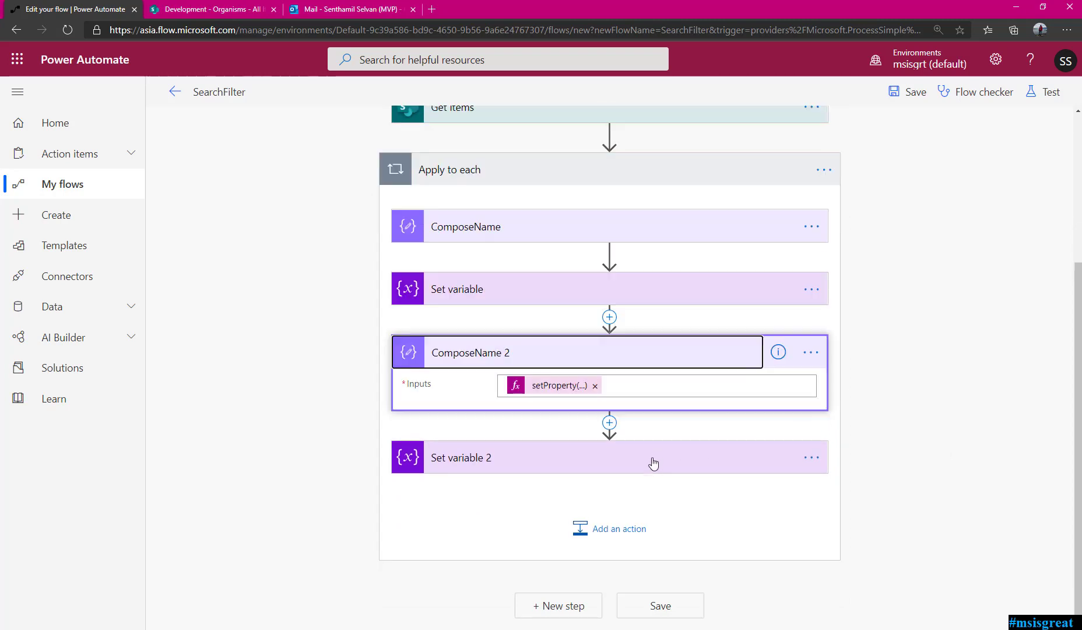
{"action": "left_click", "coordinate": [583, 458]}
{"action": "left_click", "coordinate": [570, 449]}
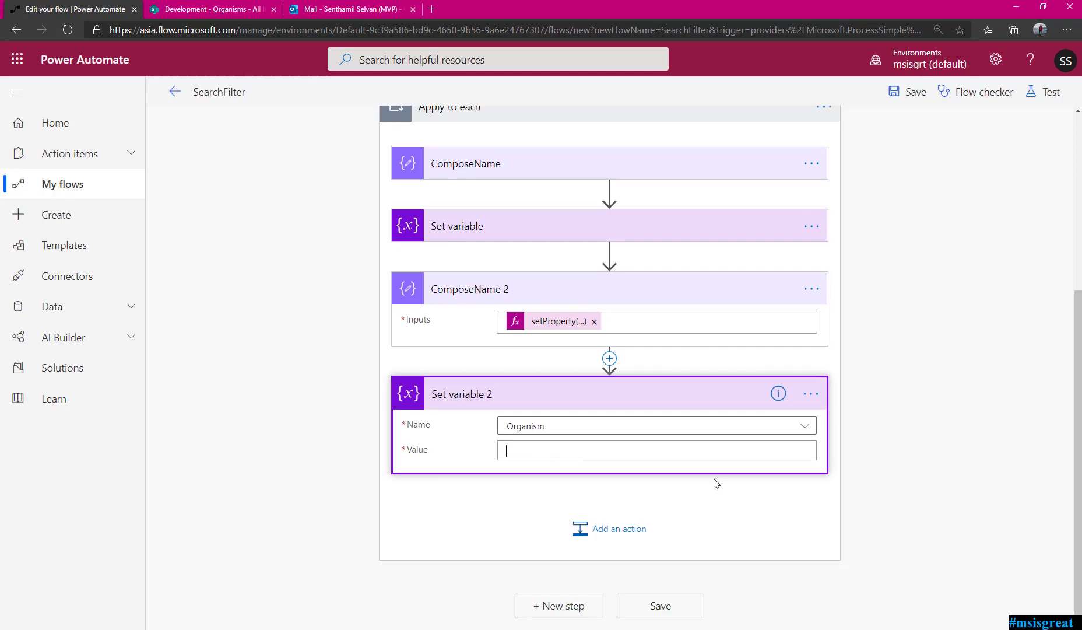
Step: Open ComposeName 2's setProperty expression and change its property argument to 'Description'
{"action": "left_click", "coordinate": [526, 302]}
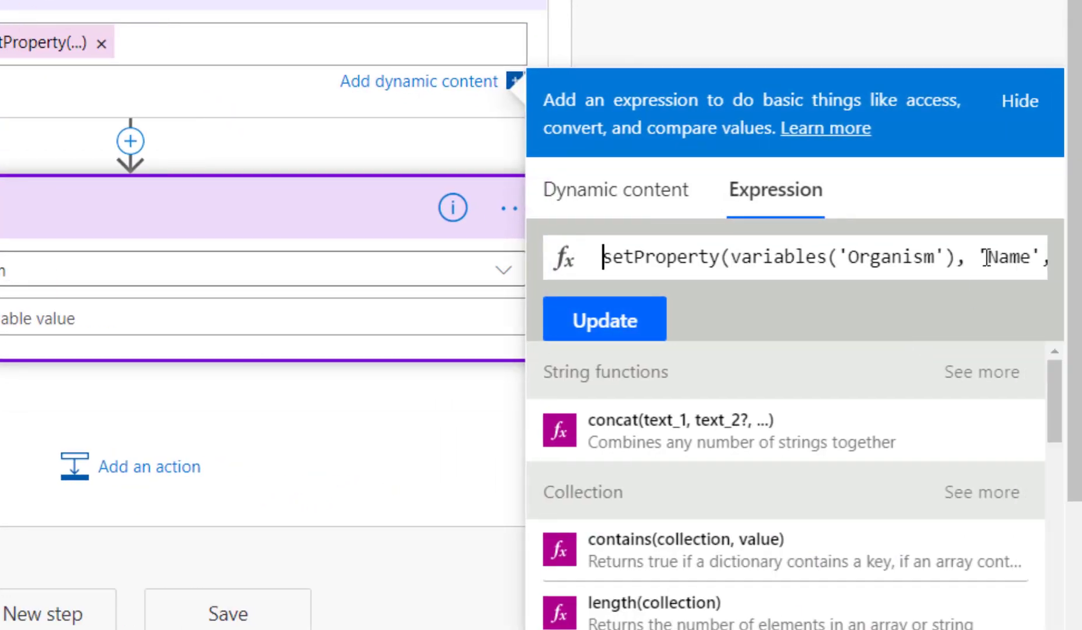
{"action": "double_click", "coordinate": [999, 257]}
{"action": "type", "text": "Descript"}
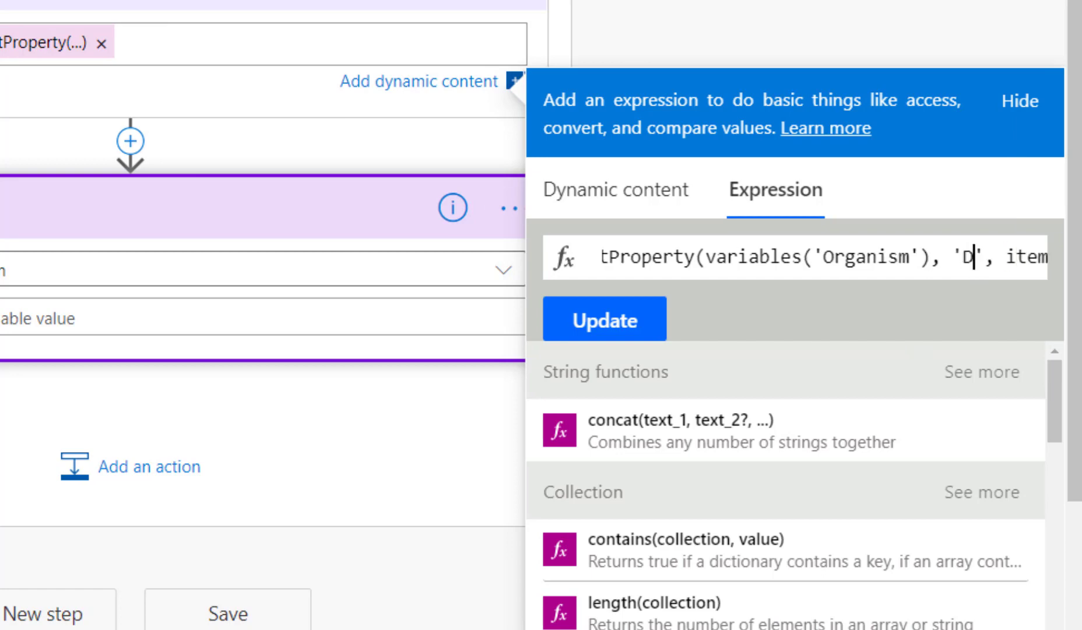
{"action": "type", "text": "ion"}
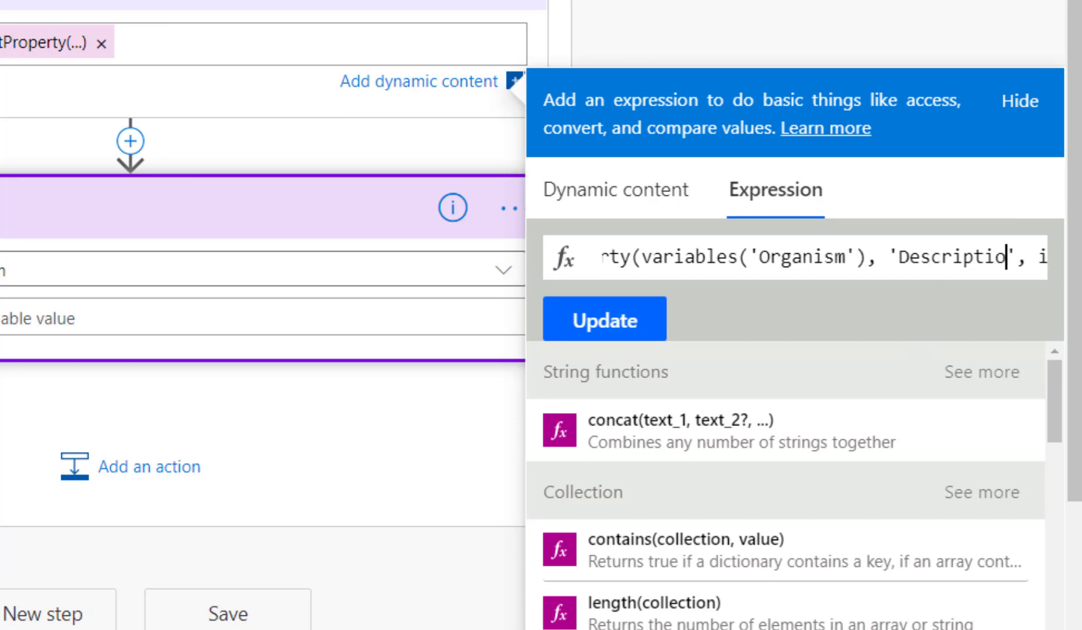
Step: Change the setProperty value argument to items('Apply_to_each')?['Description'] and update the expression in ComposeName 2
{"action": "key", "text": "Right"}
{"action": "key", "text": "Right"}
{"action": "key", "text": "Right"}
{"action": "key", "text": "Right"}
{"action": "key", "text": "Right"}
{"action": "key", "text": "Right"}
{"action": "key", "text": "Right"}
{"action": "key", "text": "Right"}
{"action": "key", "text": "Right"}
{"action": "key", "text": "Right"}
{"action": "key", "text": "Right"}
{"action": "key", "text": "Right"}
{"action": "key", "text": "Right"}
{"action": "key", "text": "Right"}
{"action": "key", "text": "Right"}
{"action": "key", "text": "Right"}
{"action": "key", "text": "Right"}
{"action": "key", "text": "Right"}
{"action": "key", "text": "Right"}
{"action": "key", "text": "Right"}
{"action": "key", "text": "Right"}
{"action": "key", "text": "Right"}
{"action": "key", "text": "Right"}
{"action": "key", "text": "Right"}
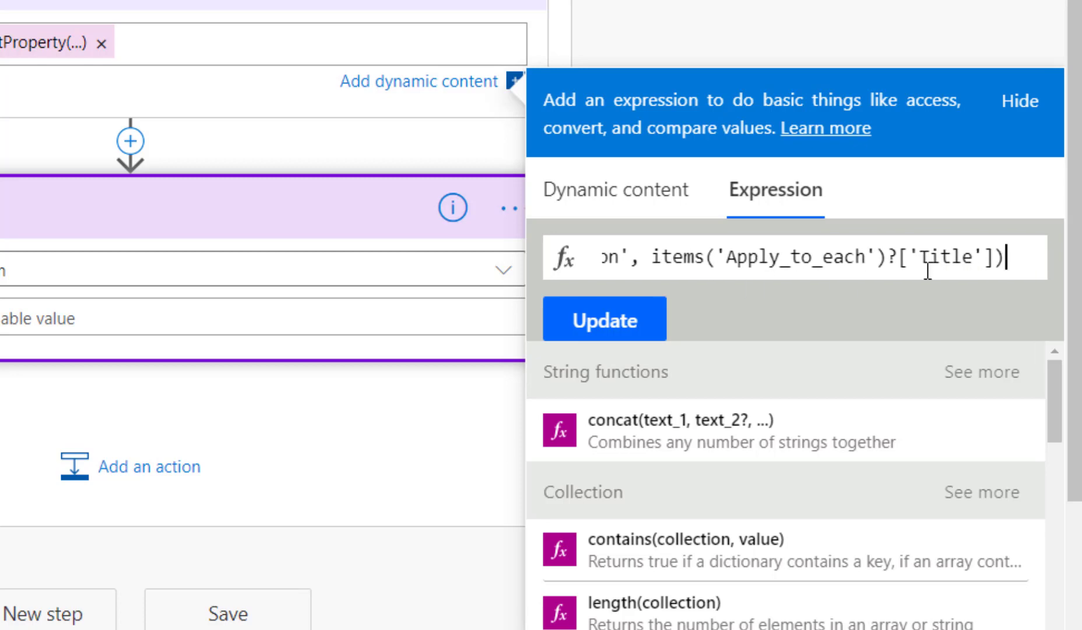
{"action": "double_click", "coordinate": [941, 257]}
{"action": "type", "text": "Descrip"}
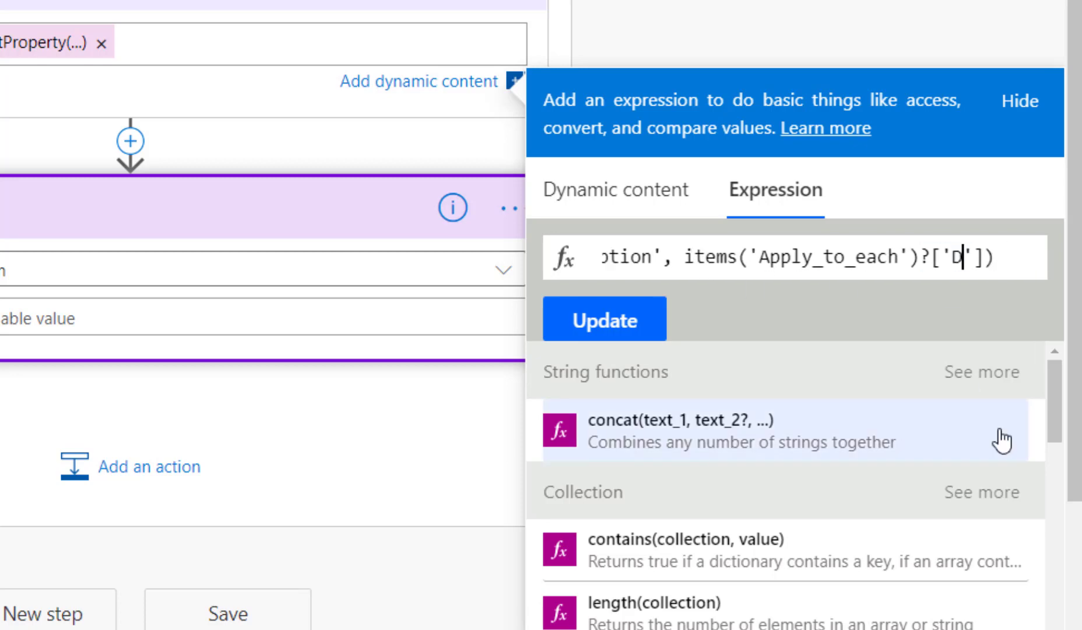
{"action": "type", "text": "tion"}
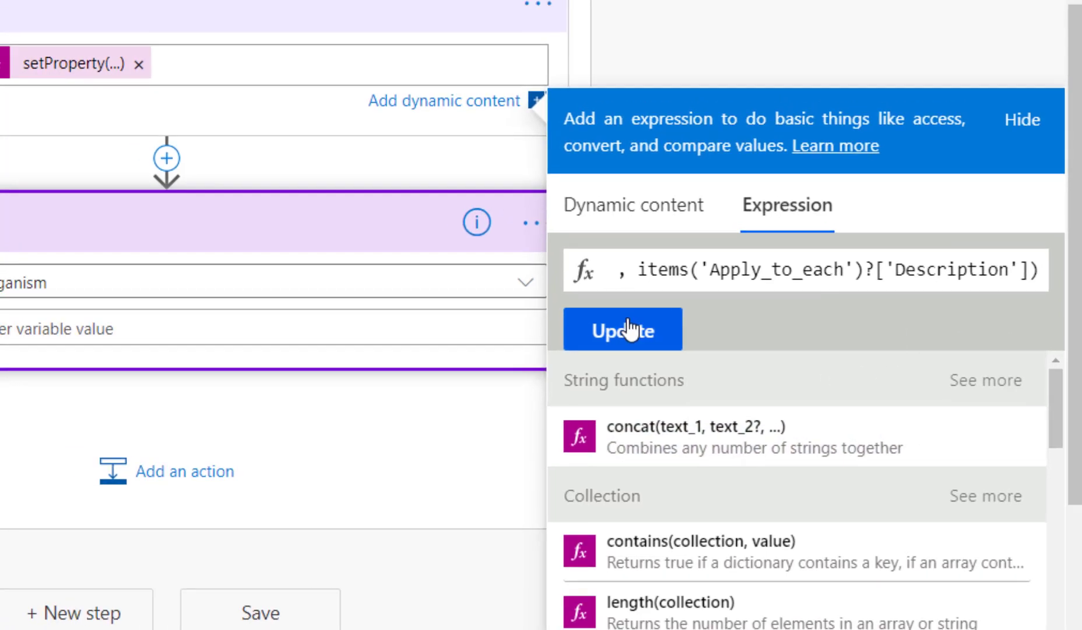
{"action": "left_click", "coordinate": [605, 318]}
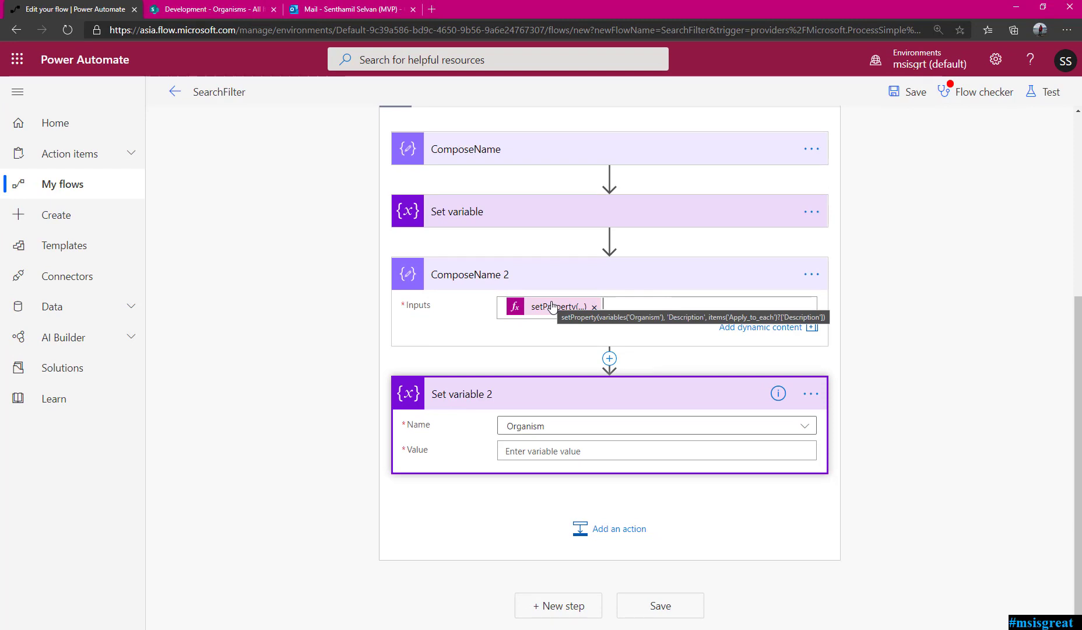
Step: Rename the ComposeName 2 action as ComposeDesc
{"action": "left_click", "coordinate": [811, 273]}
{"action": "left_click", "coordinate": [869, 290]}
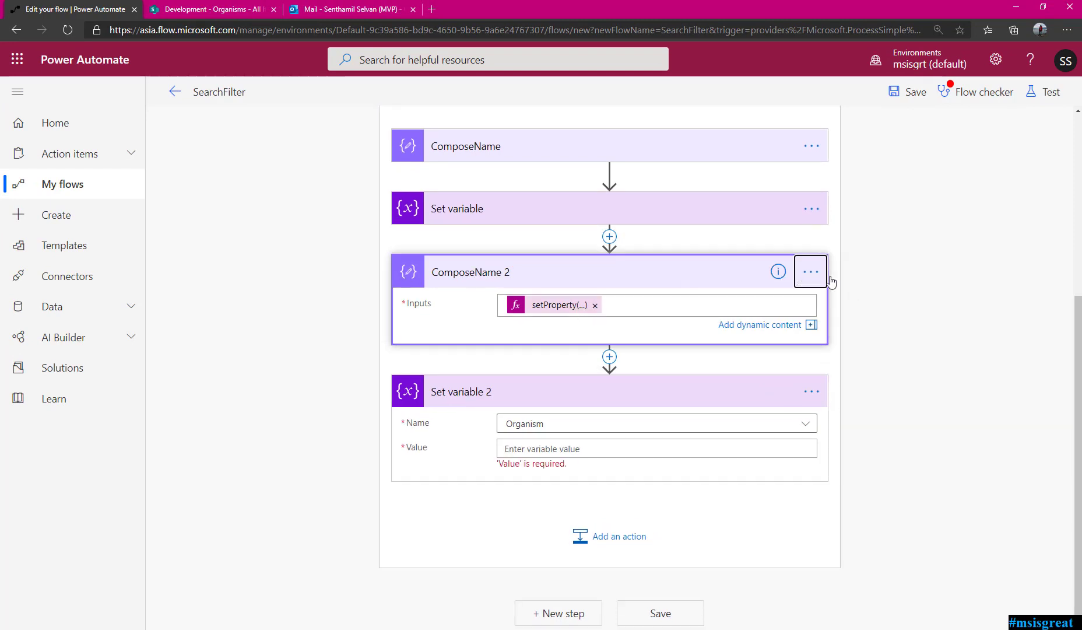
{"action": "left_click", "coordinate": [822, 274]}
{"action": "left_click", "coordinate": [862, 289]}
{"action": "type", "text": "C"}
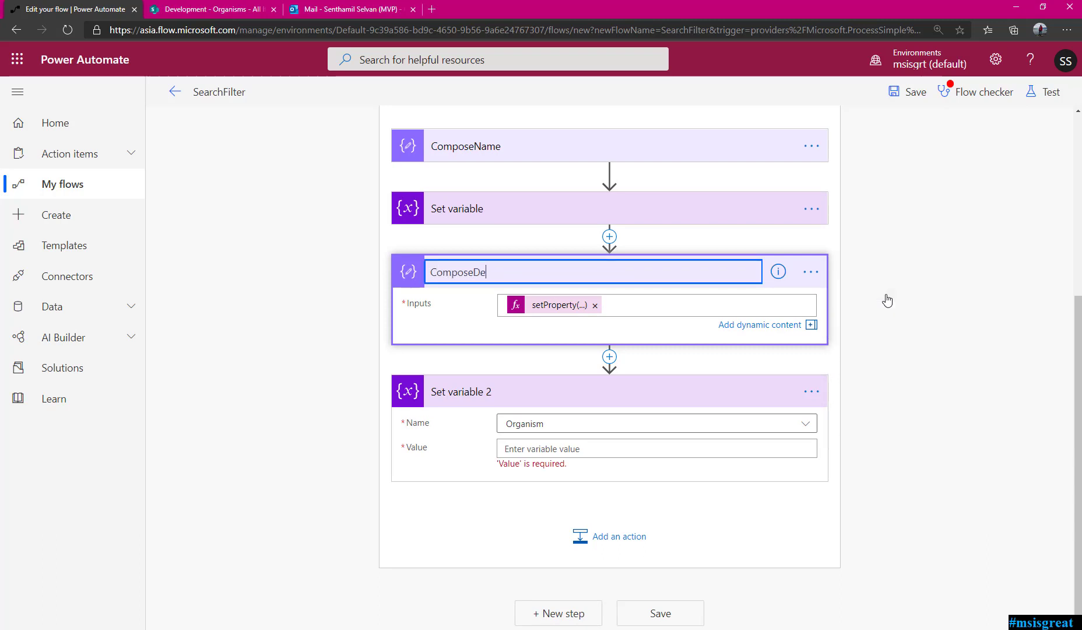
{"action": "key", "text": "Return"}
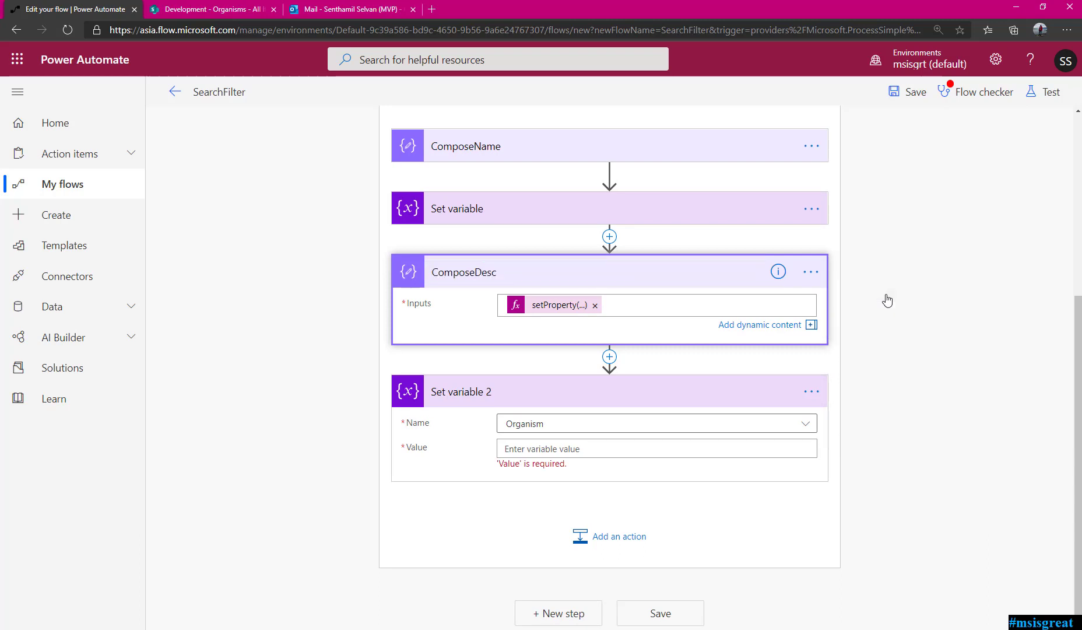
Step: Set Set variable 2's Value to the Outputs of ComposeDesc and collapse both actions
{"action": "left_click", "coordinate": [566, 447]}
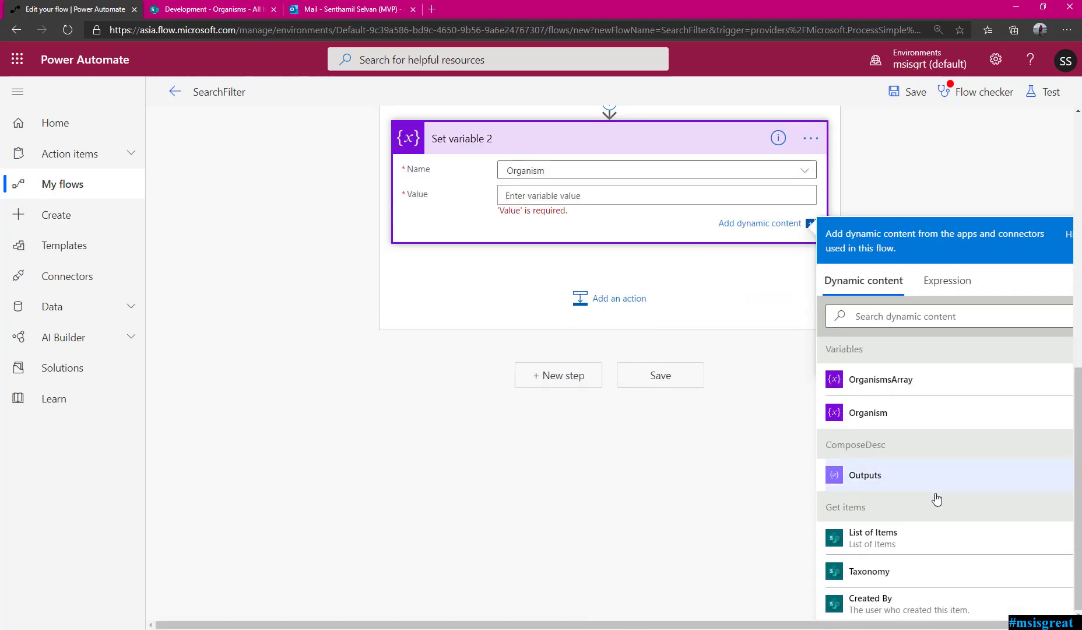
{"action": "left_click", "coordinate": [898, 474]}
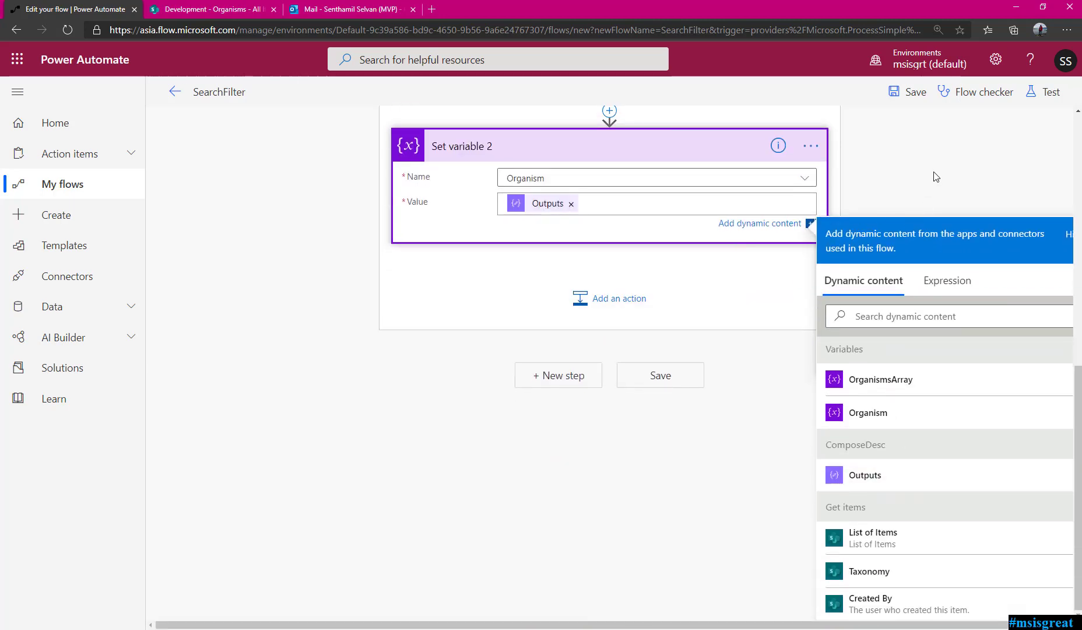
{"action": "scroll", "coordinate": [934, 172], "scroll_direction": "up", "scroll_amount": 7}
{"action": "left_click", "coordinate": [616, 549]}
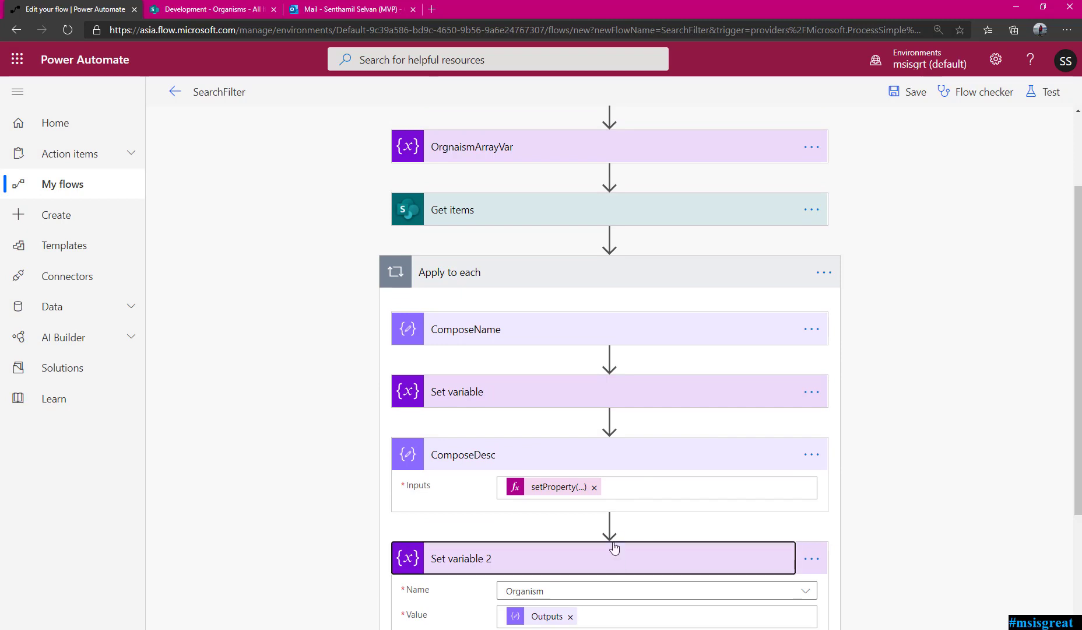
{"action": "left_click", "coordinate": [636, 452]}
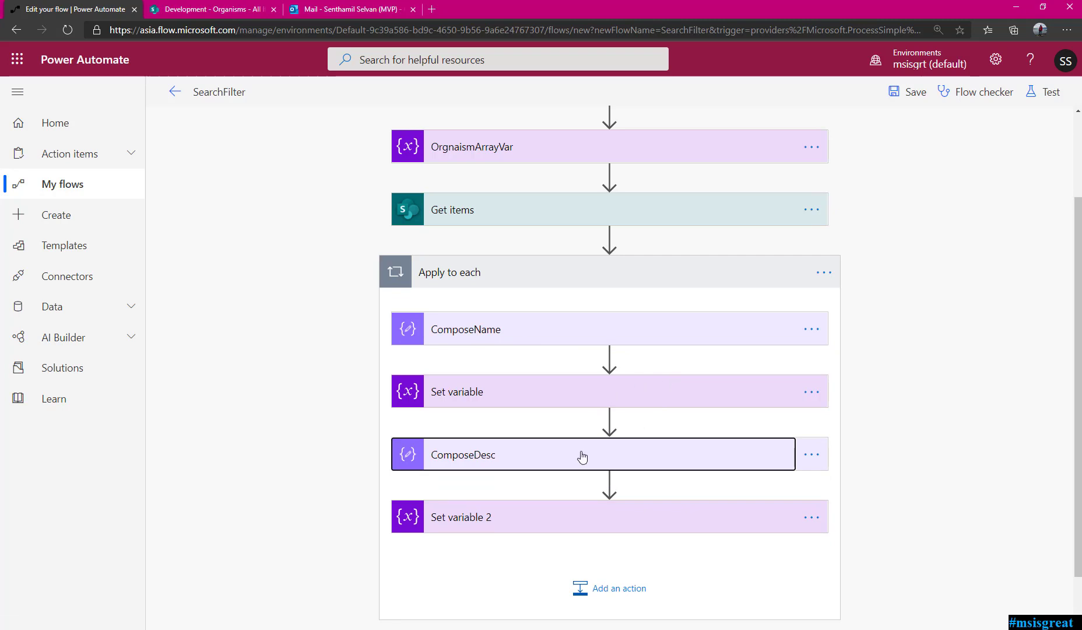
Step: Add an Append to array variable action after Set variable 2 inside the Apply to each loop
{"action": "scroll", "coordinate": [954, 454], "scroll_direction": "down", "scroll_amount": 1}
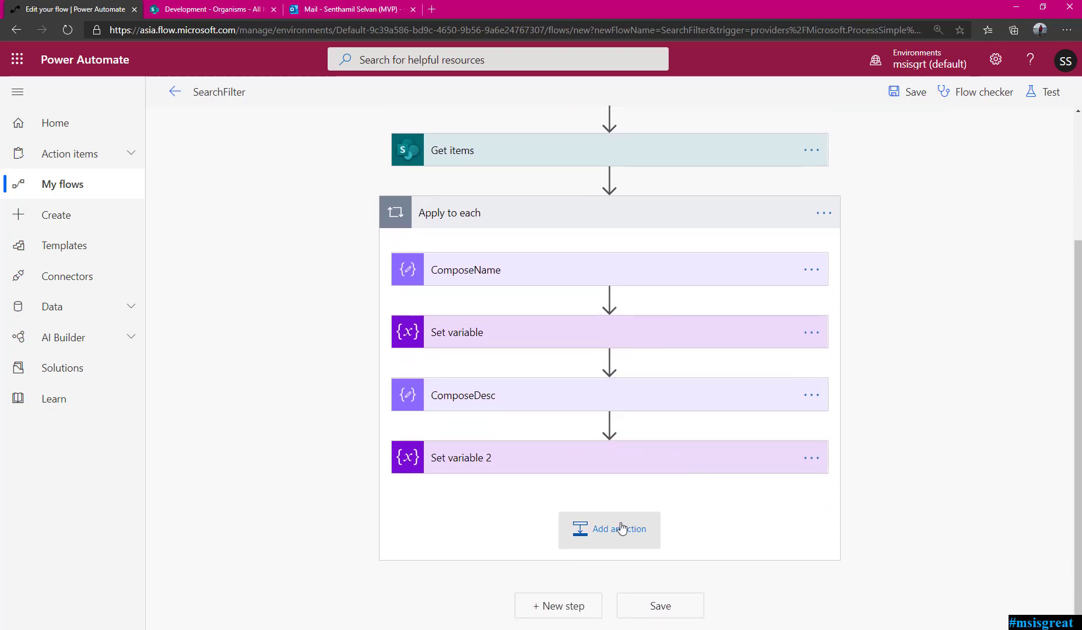
{"action": "left_click", "coordinate": [618, 525]}
{"action": "scroll", "coordinate": [985, 442], "scroll_direction": "down", "scroll_amount": 4}
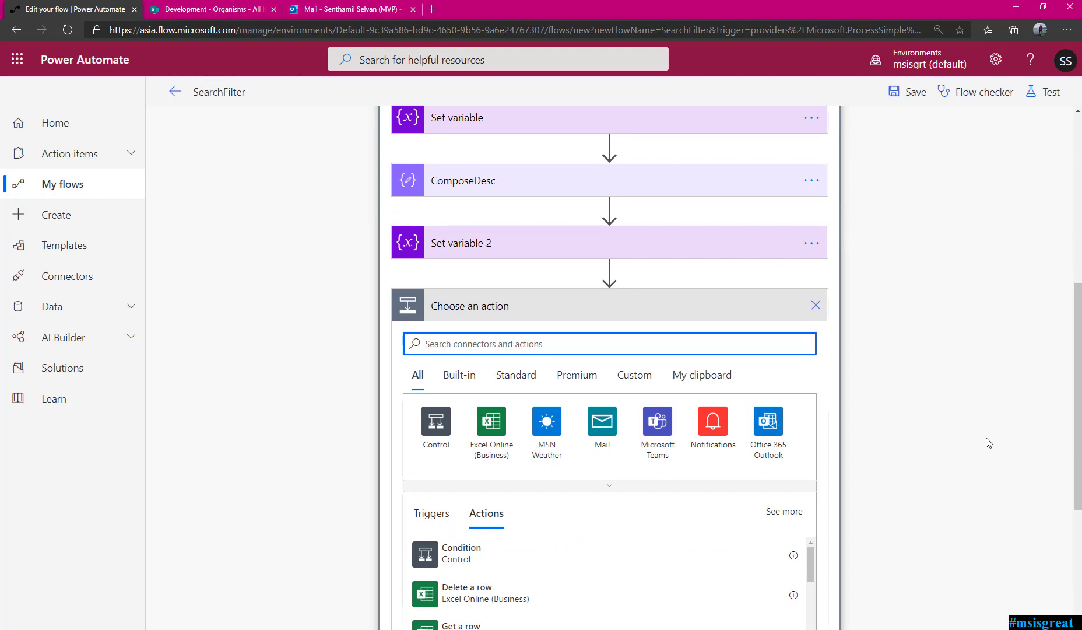
{"action": "type", "text": "append to"}
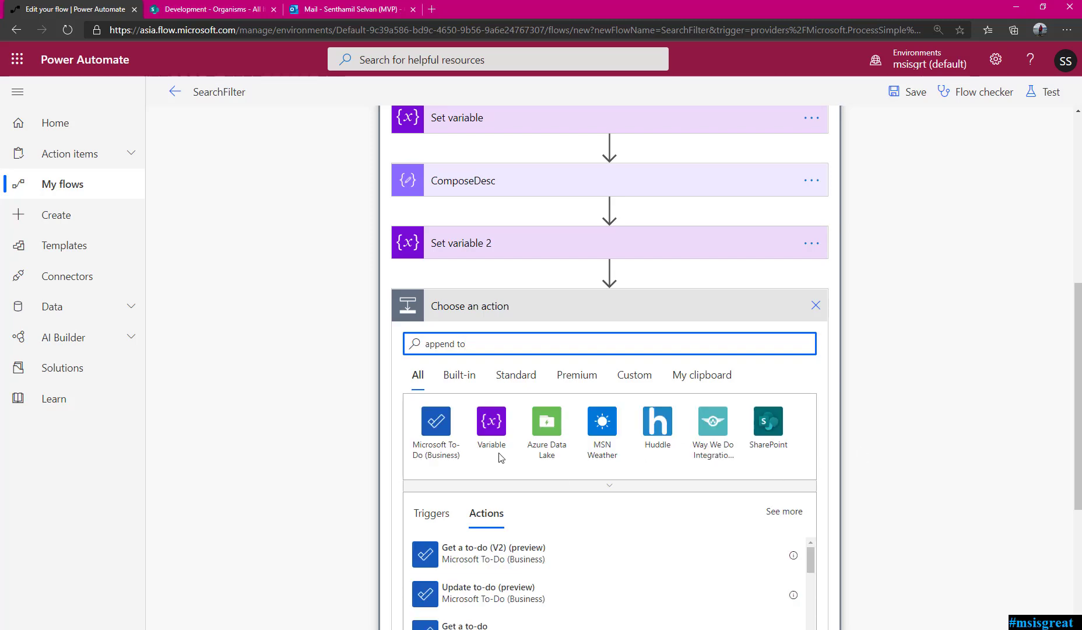
{"action": "left_click", "coordinate": [495, 443]}
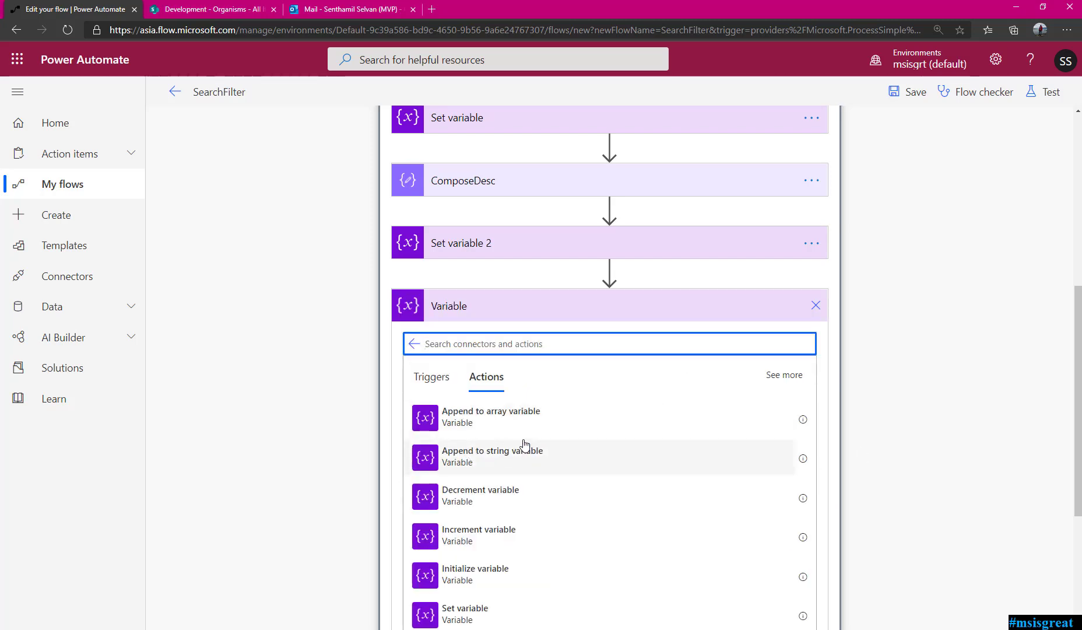
{"action": "left_click", "coordinate": [507, 429]}
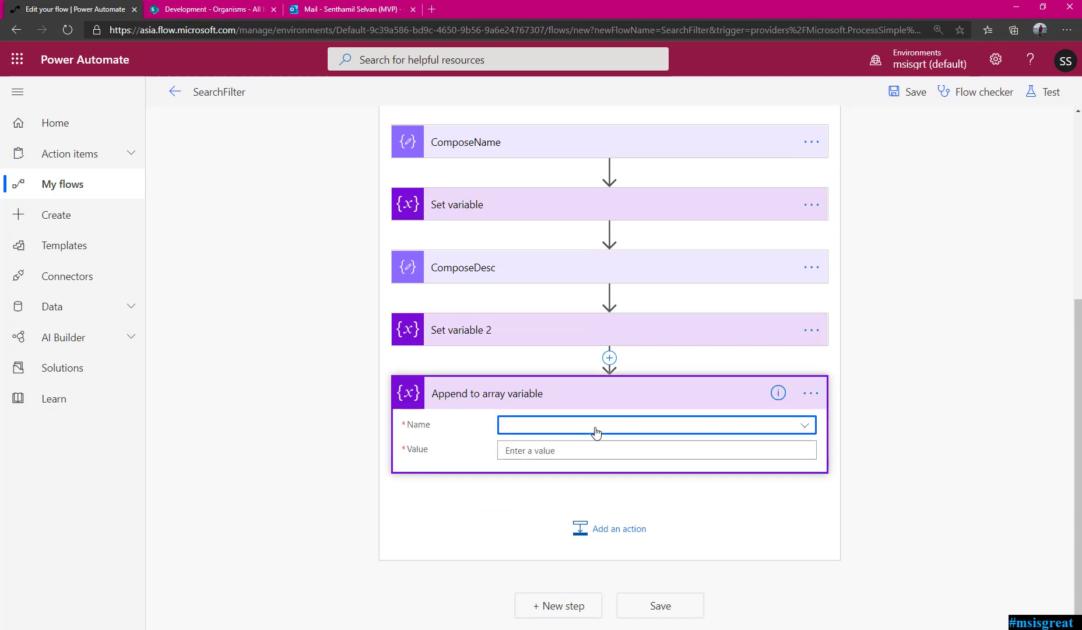
Step: Configure Append to array variable with the name OrganismsArray and the Organism variable as its value
{"action": "left_click", "coordinate": [580, 424]}
{"action": "left_click", "coordinate": [544, 483]}
{"action": "left_click", "coordinate": [574, 449]}
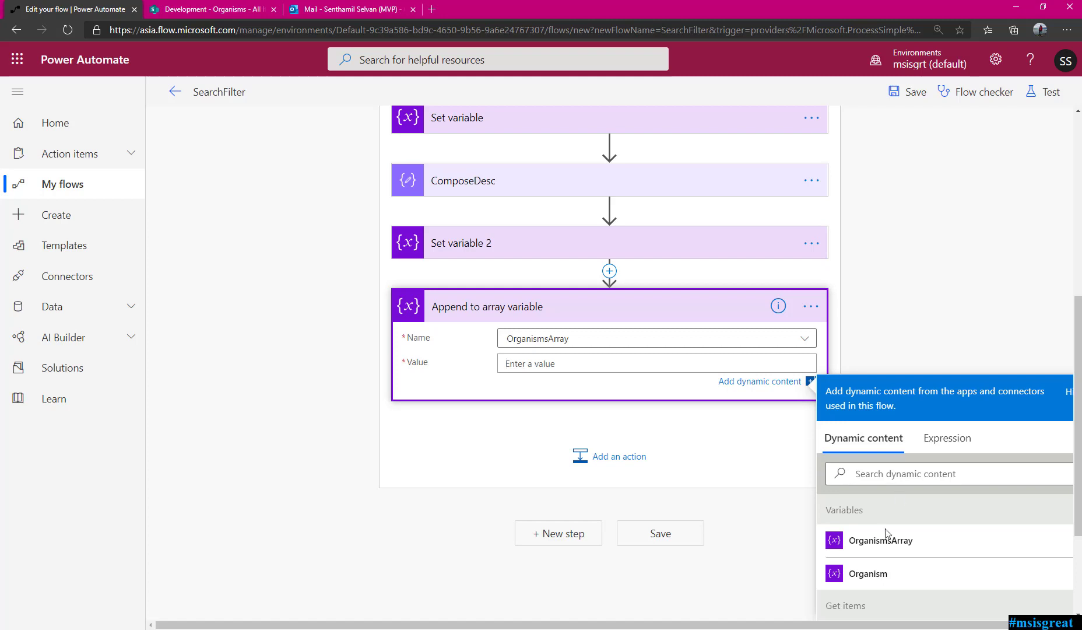
{"action": "left_click", "coordinate": [882, 577]}
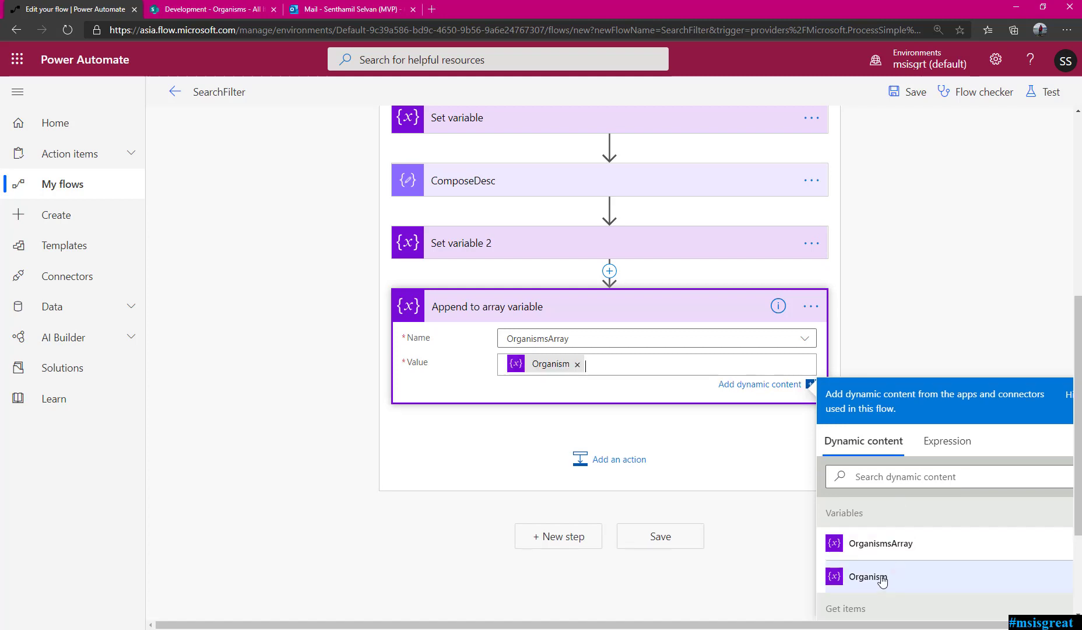
{"action": "left_click", "coordinate": [968, 321]}
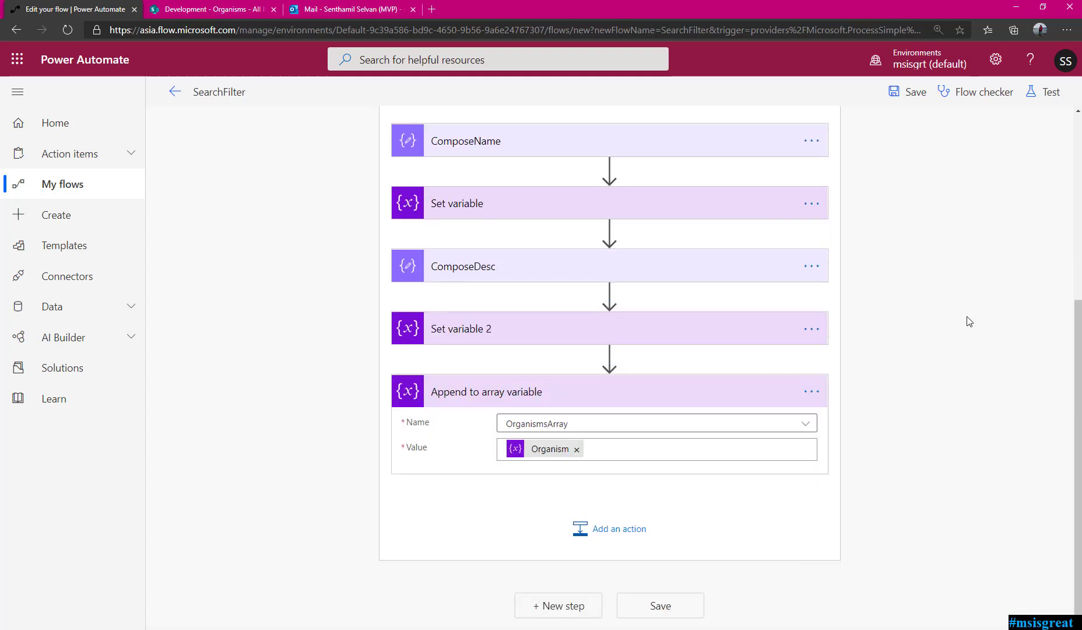
Step: Collapse the Apply to each loop and save the SearchFilter flow
{"action": "scroll", "coordinate": [1002, 322], "scroll_direction": "up", "scroll_amount": 2}
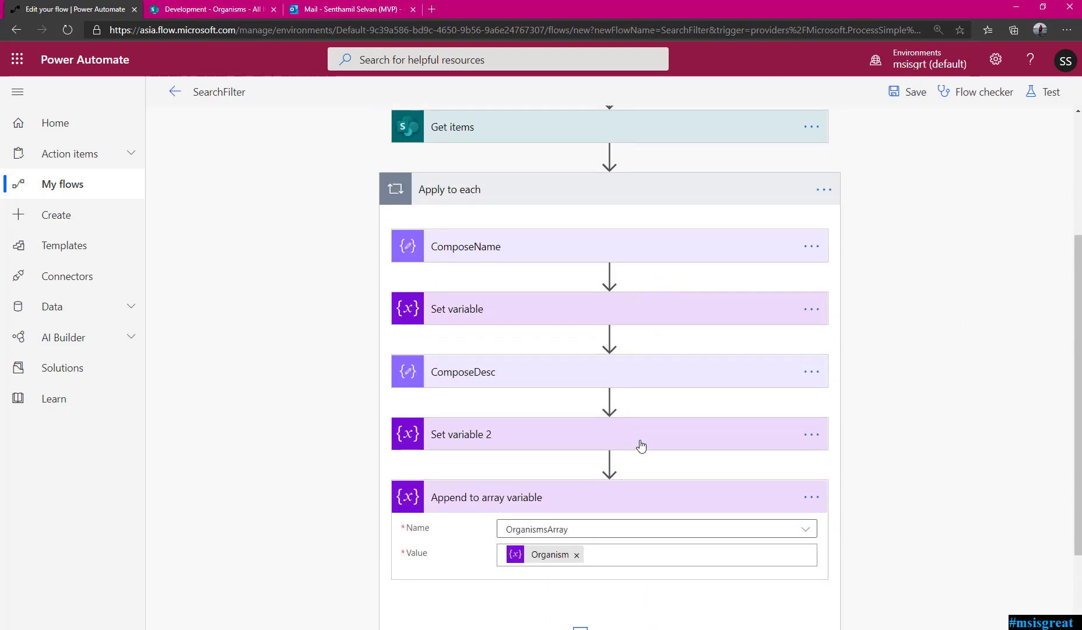
{"action": "left_click", "coordinate": [641, 504]}
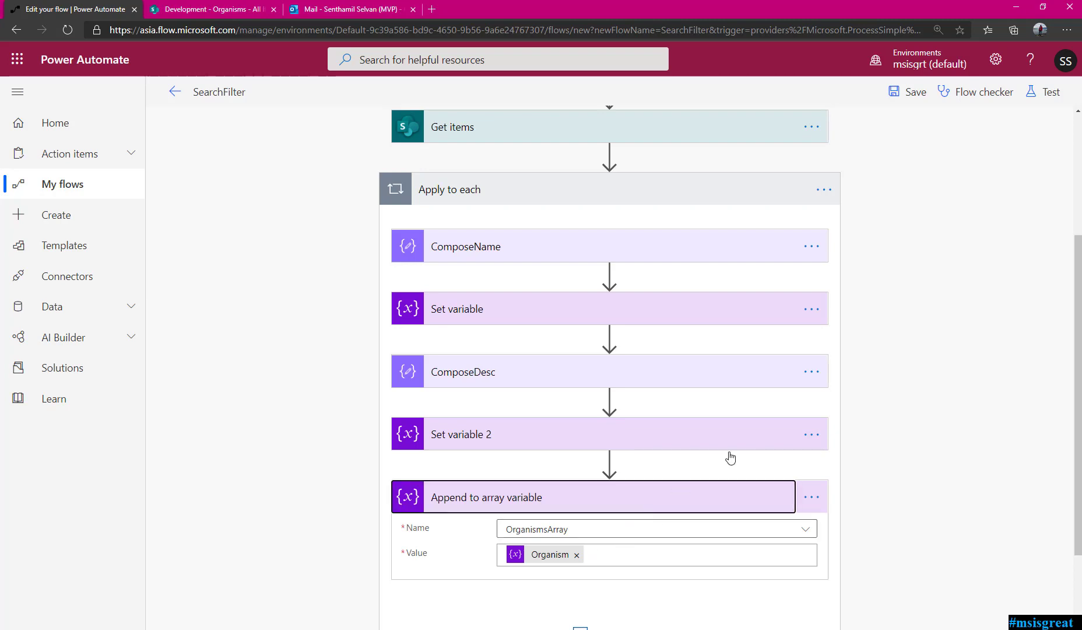
{"action": "left_click", "coordinate": [726, 194]}
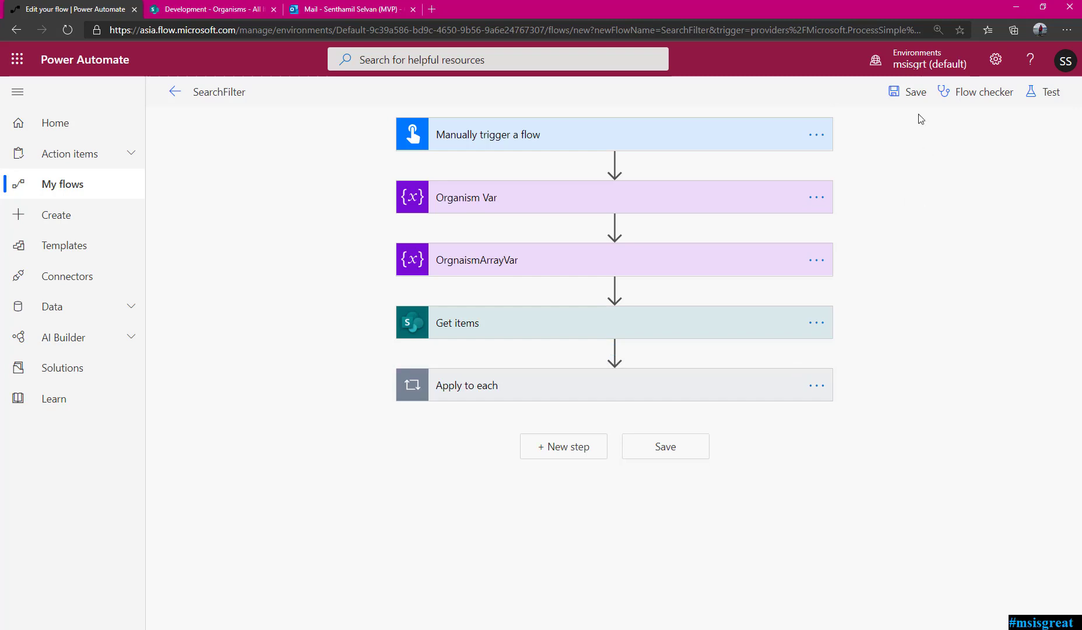
{"action": "left_click", "coordinate": [908, 94]}
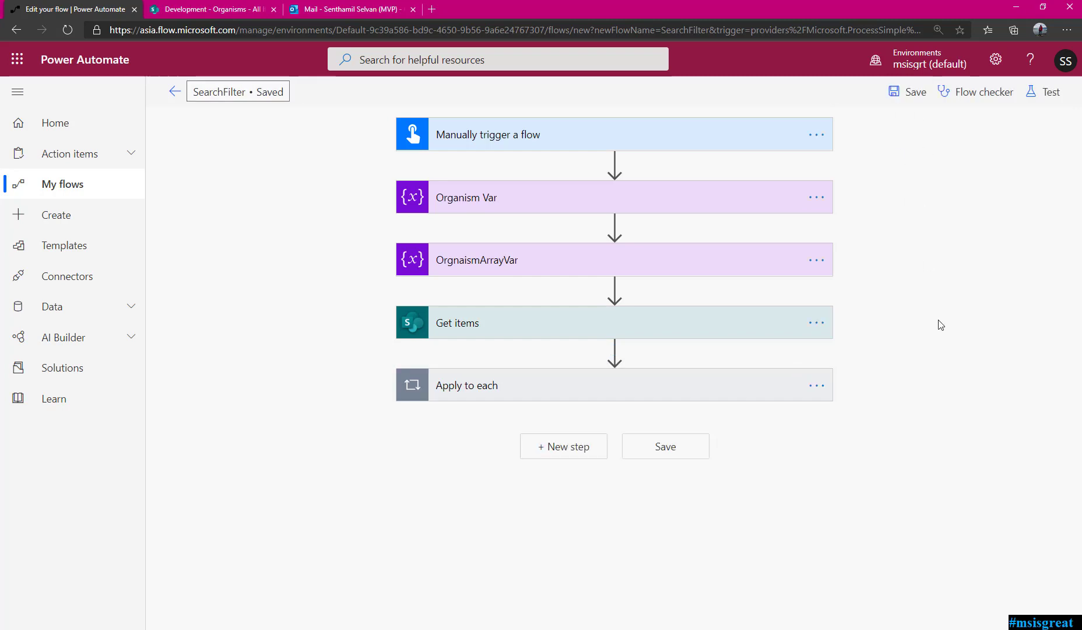
Step: Add an Office 365 Outlook Send an email (V2) action after the Apply to each loop
{"action": "left_click", "coordinate": [554, 446]}
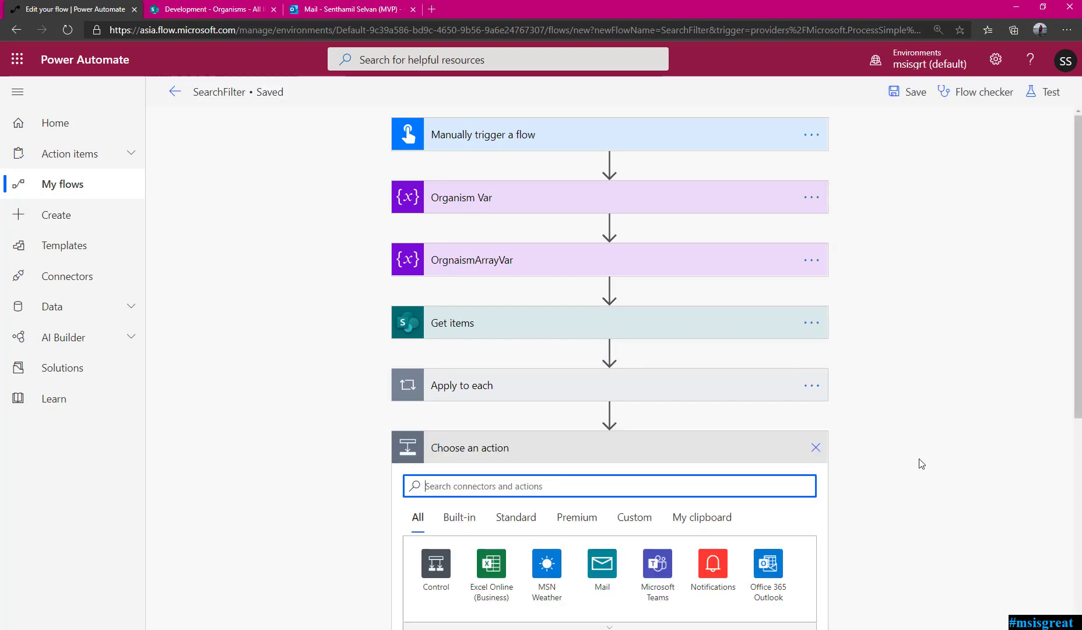
{"action": "type", "text": "send "}
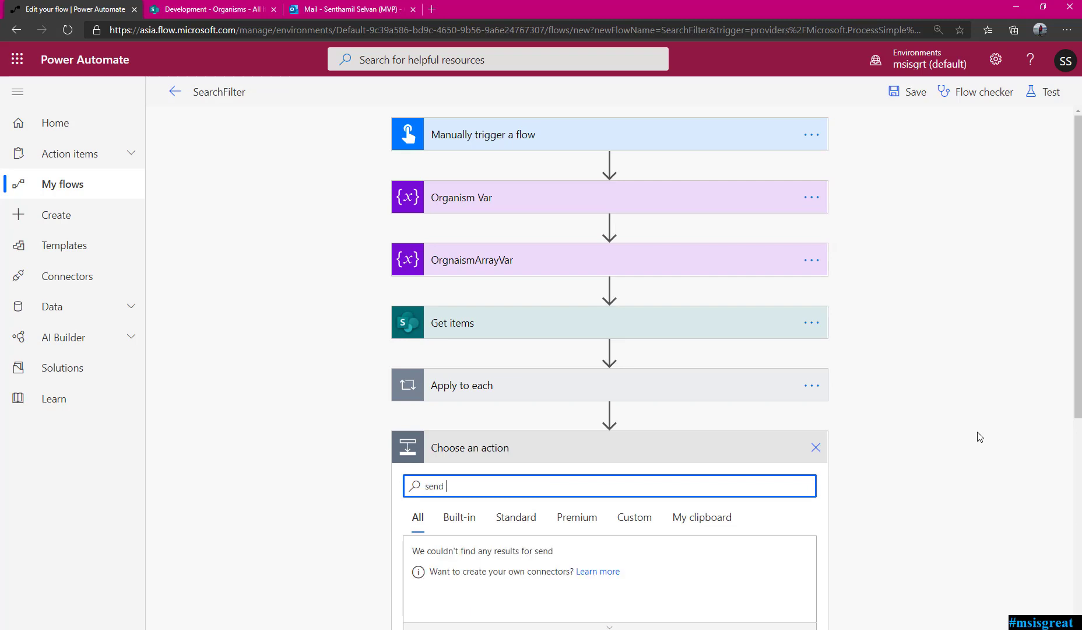
{"action": "type", "text": "email"}
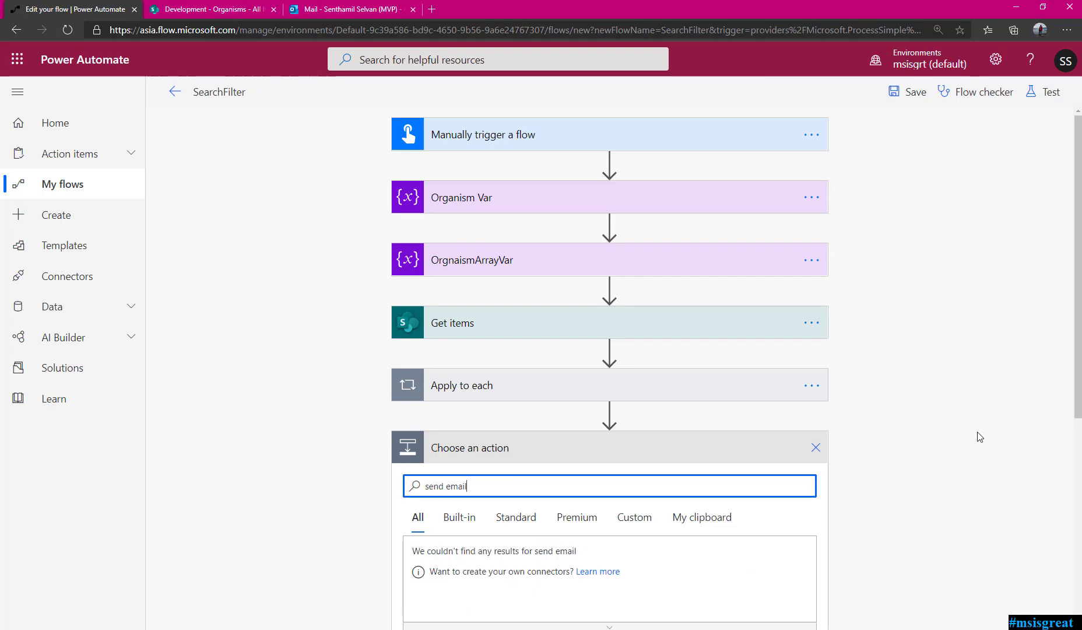
{"action": "scroll", "coordinate": [962, 436], "scroll_direction": "down", "scroll_amount": 5}
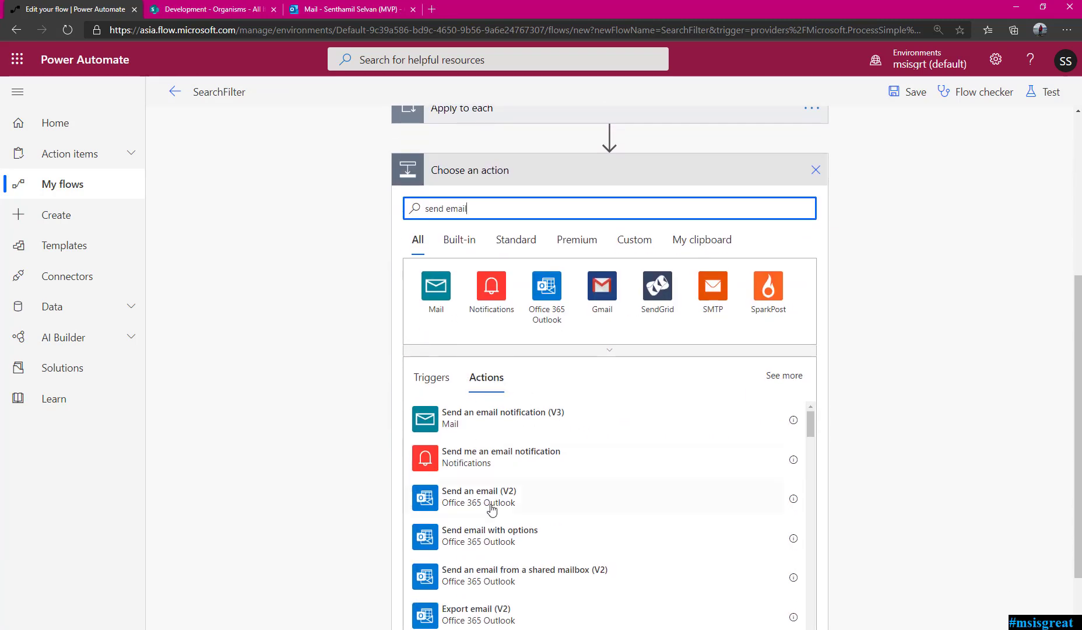
{"action": "left_click", "coordinate": [518, 505]}
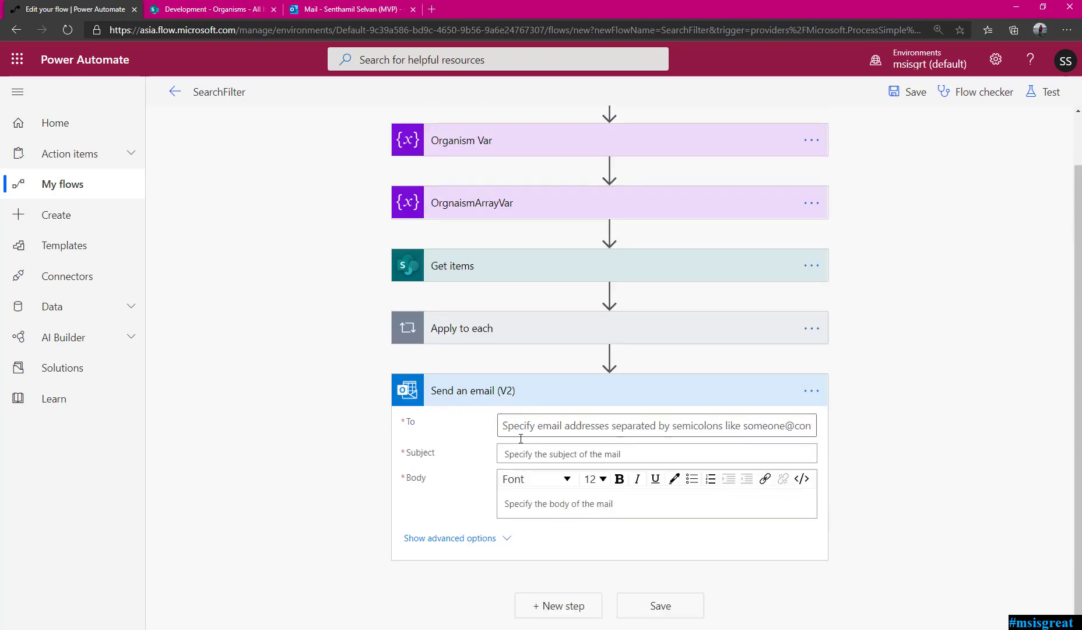
Step: Set the email's To recipient to the flow owner's own account
{"action": "left_click", "coordinate": [589, 415]}
{"action": "type", "text": "sen"}
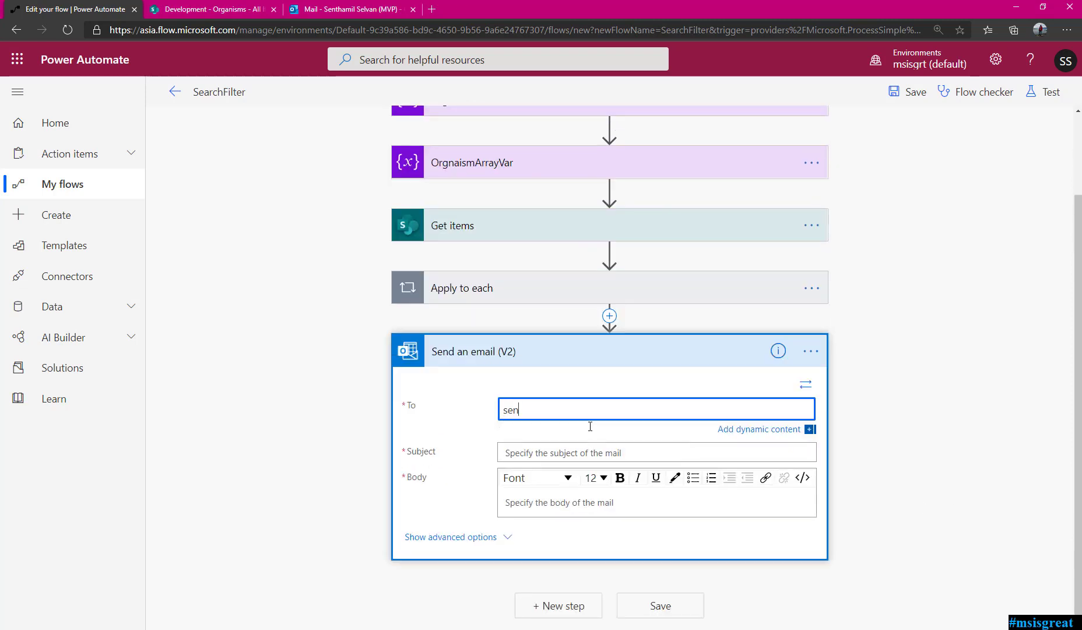
{"action": "left_click", "coordinate": [631, 462]}
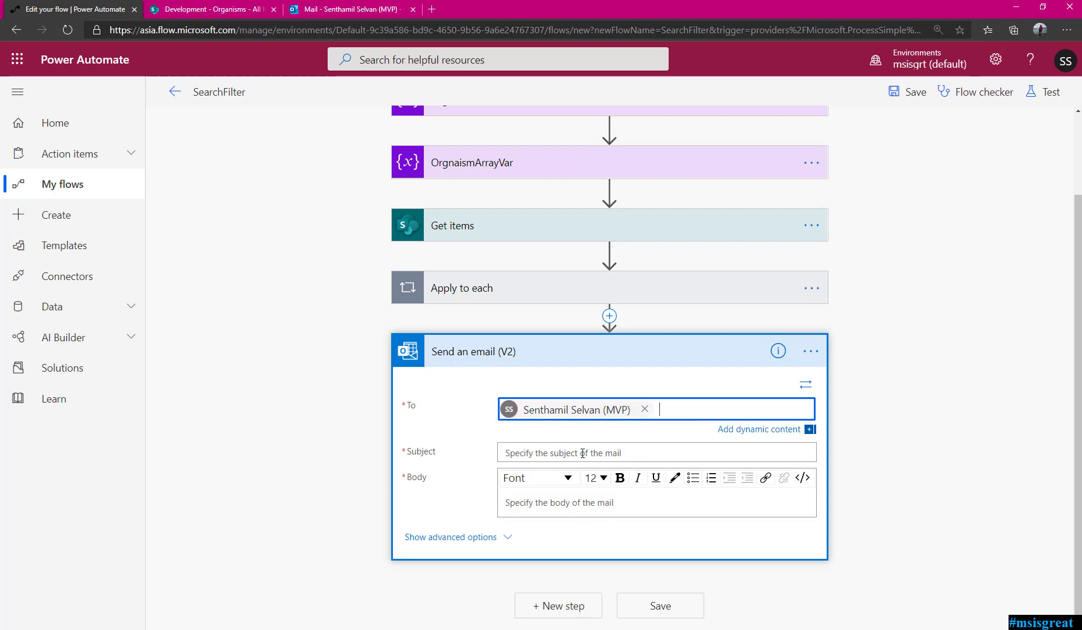
Step: Enter "Search first value :" as the email's subject text
{"action": "left_click", "coordinate": [582, 453]}
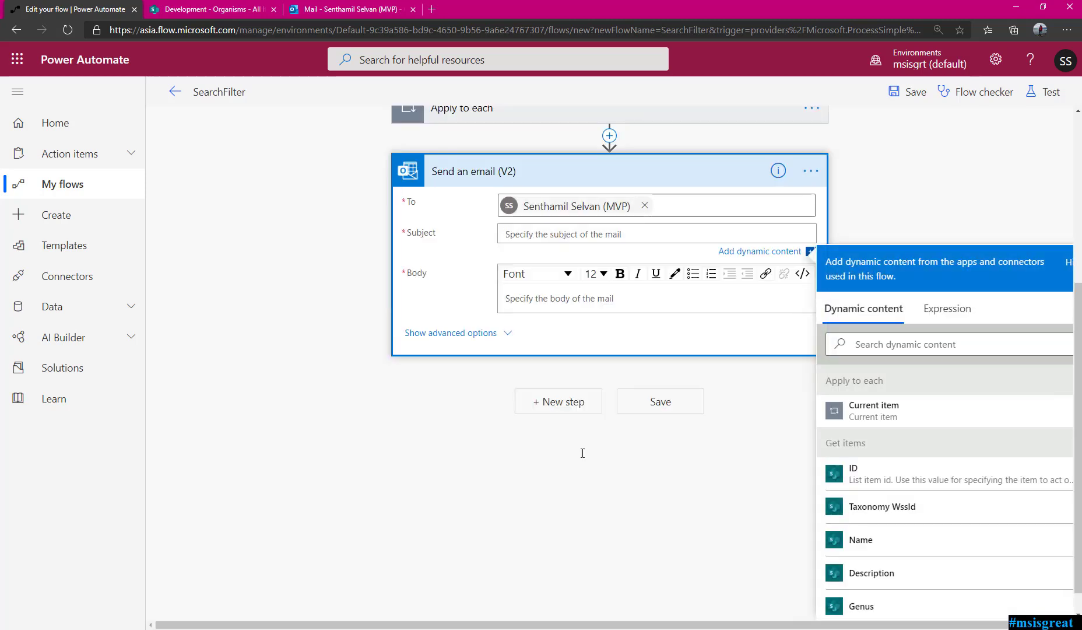
{"action": "type", "text": "SEarch"}
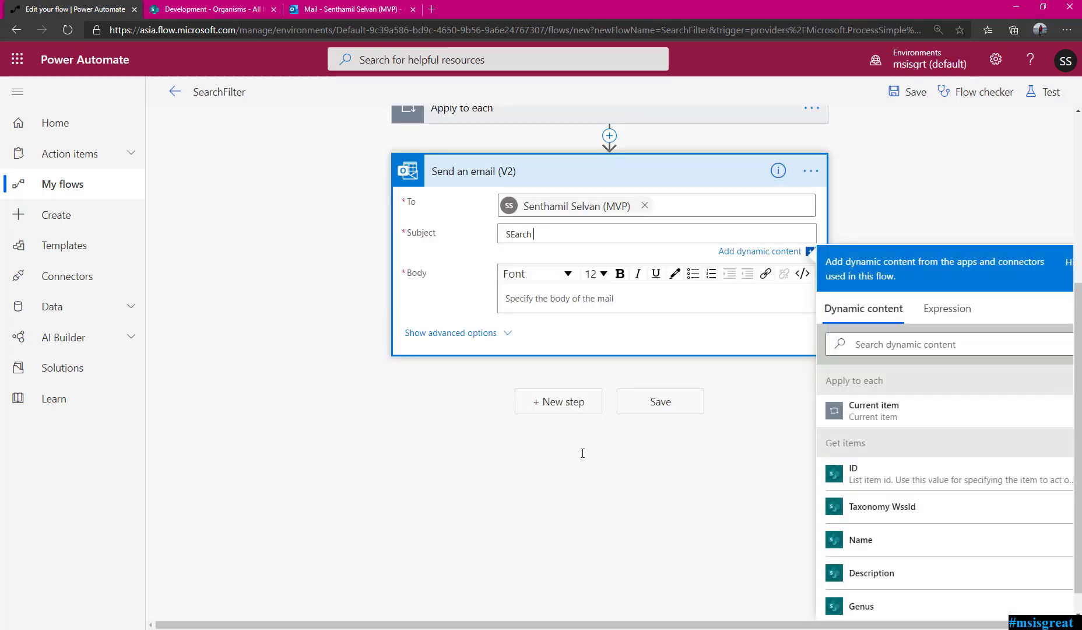
{"action": "type", "text": " first value :"}
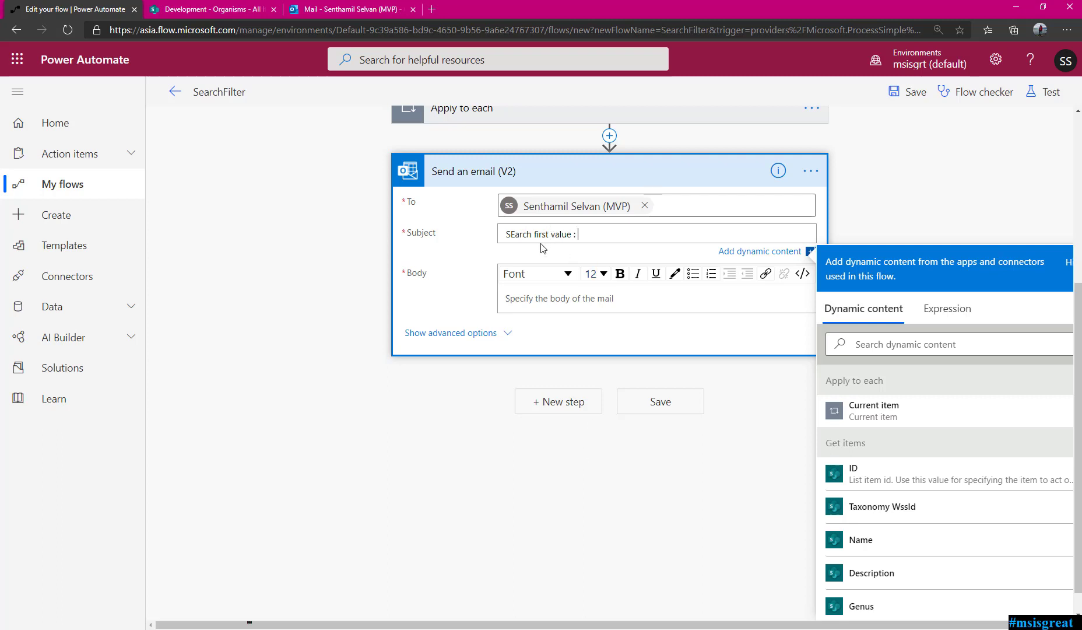
{"action": "key", "text": "BackSpace"}
{"action": "type", "text": "e"}
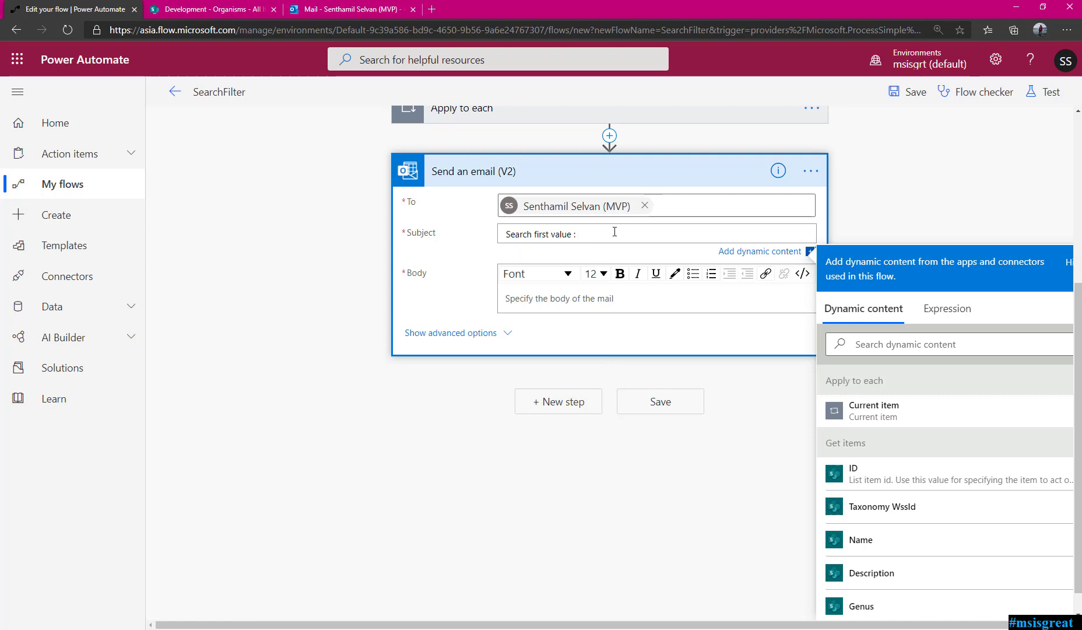
Step: Write the expression variables('OrganismsArray') for the end of the email's subject
{"action": "left_click_drag", "start_coordinate": [638, 624], "coordinate": [661, 623]}
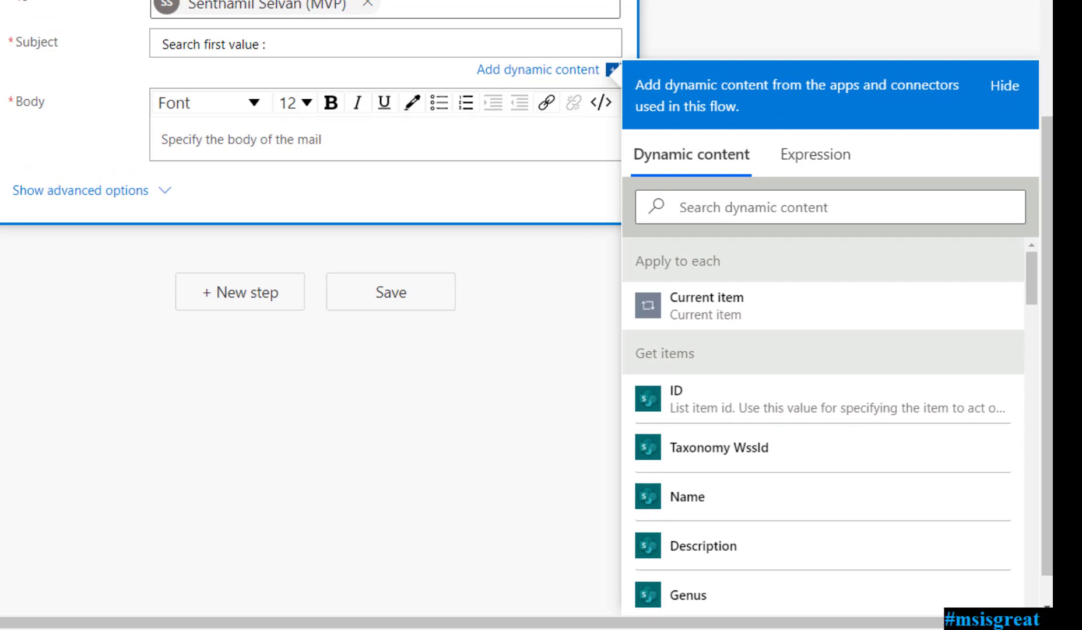
{"action": "left_click", "coordinate": [295, 45]}
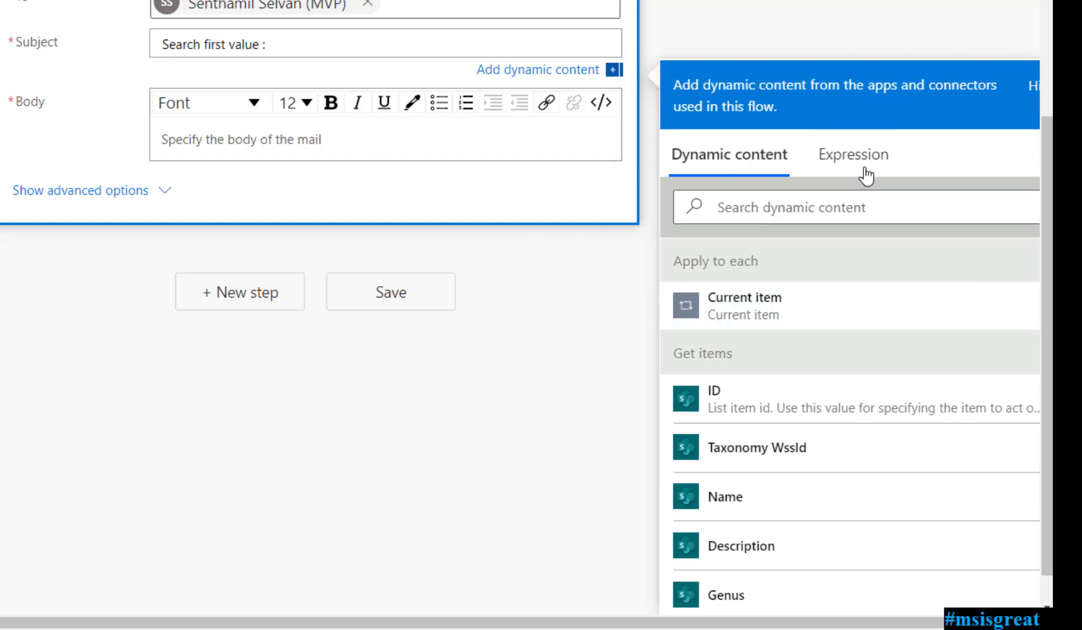
{"action": "left_click", "coordinate": [860, 169]}
{"action": "type", "text": "var"}
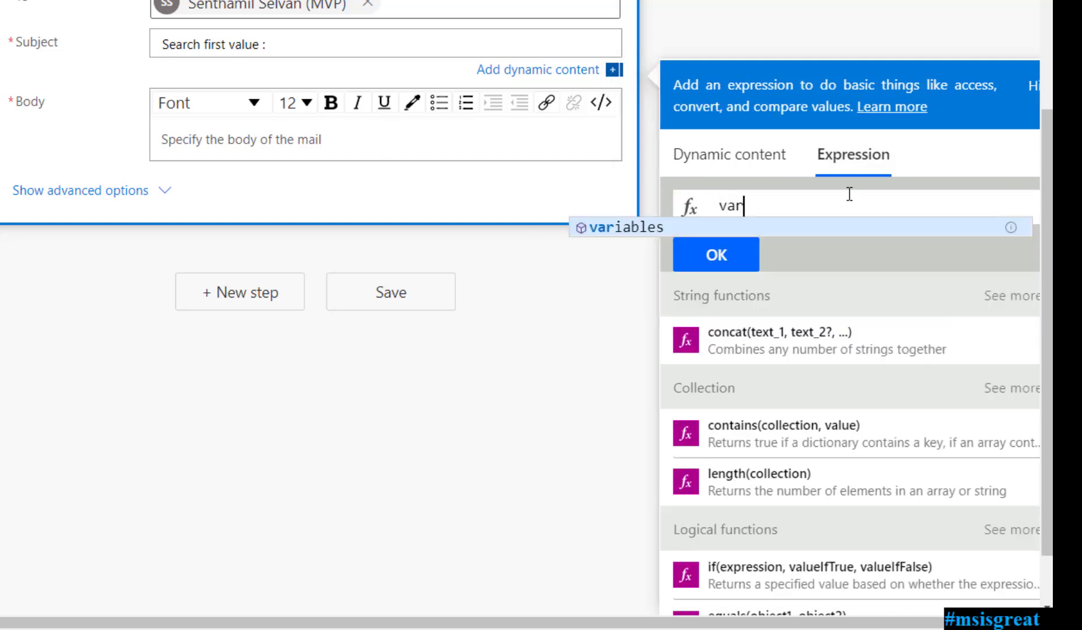
{"action": "key", "text": "Tab"}
{"action": "type", "text": "*"}
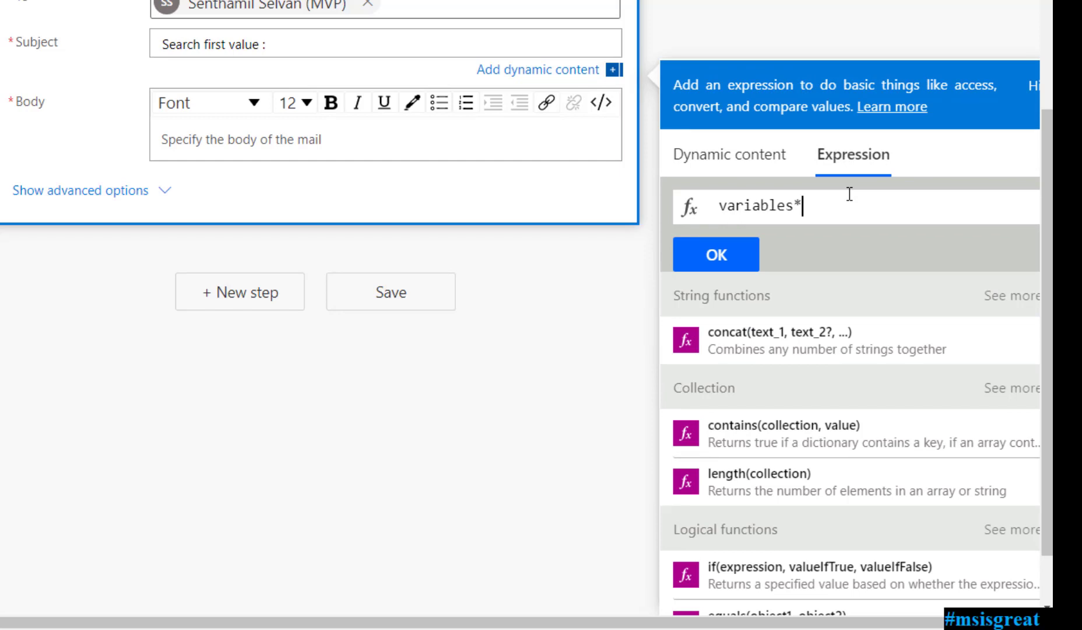
{"action": "key", "text": "BackSpace"}
{"action": "type", "text": "("}
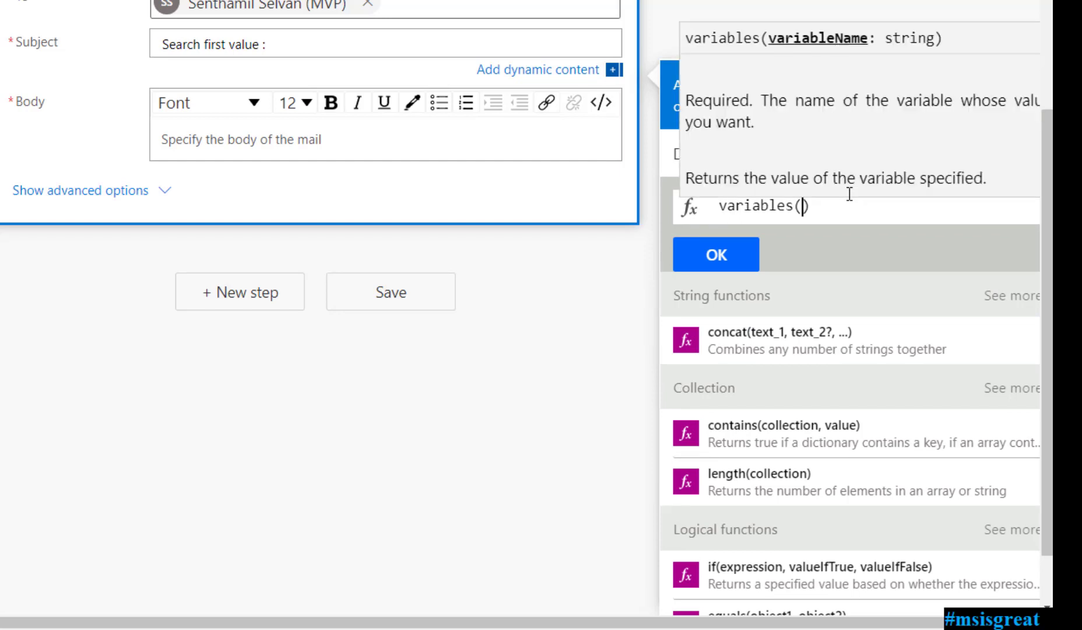
{"action": "type", "text": "'"}
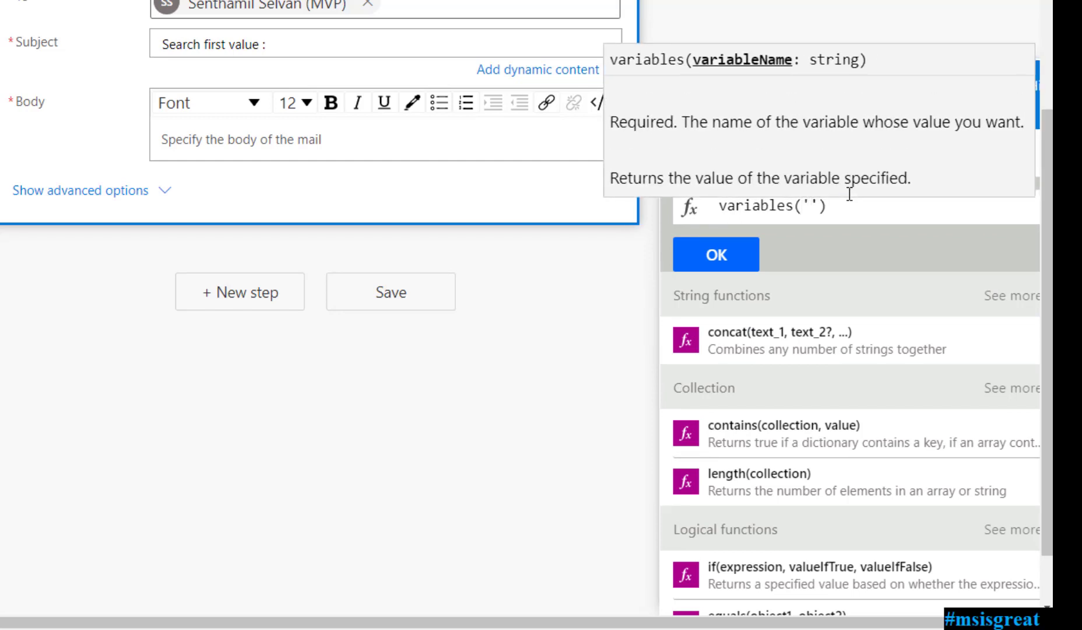
{"action": "type", "text": "Organism"}
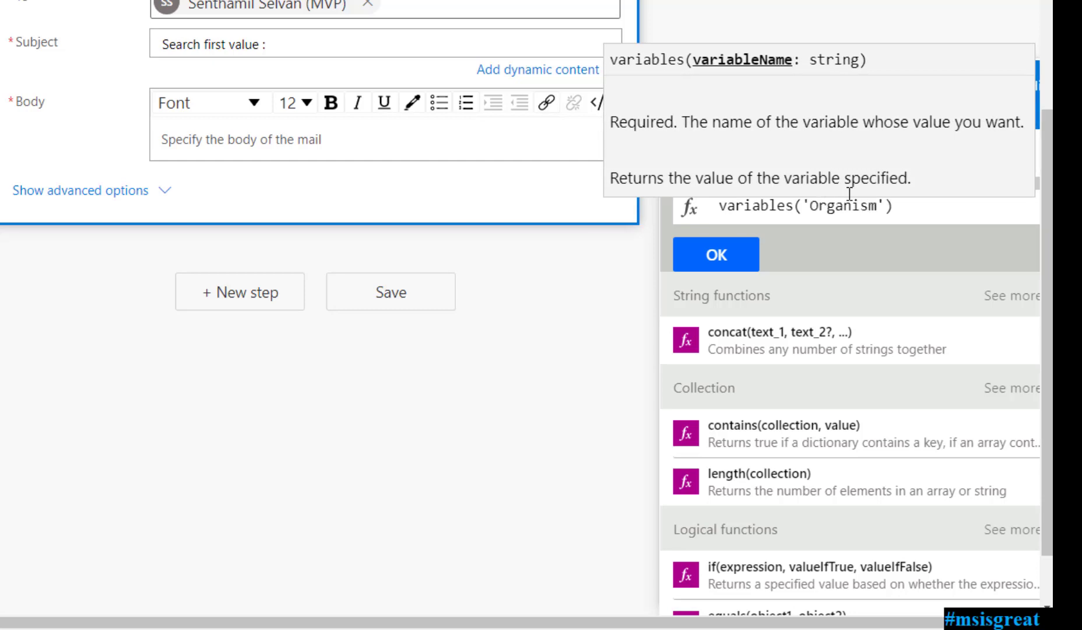
{"action": "type", "text": "sArray"}
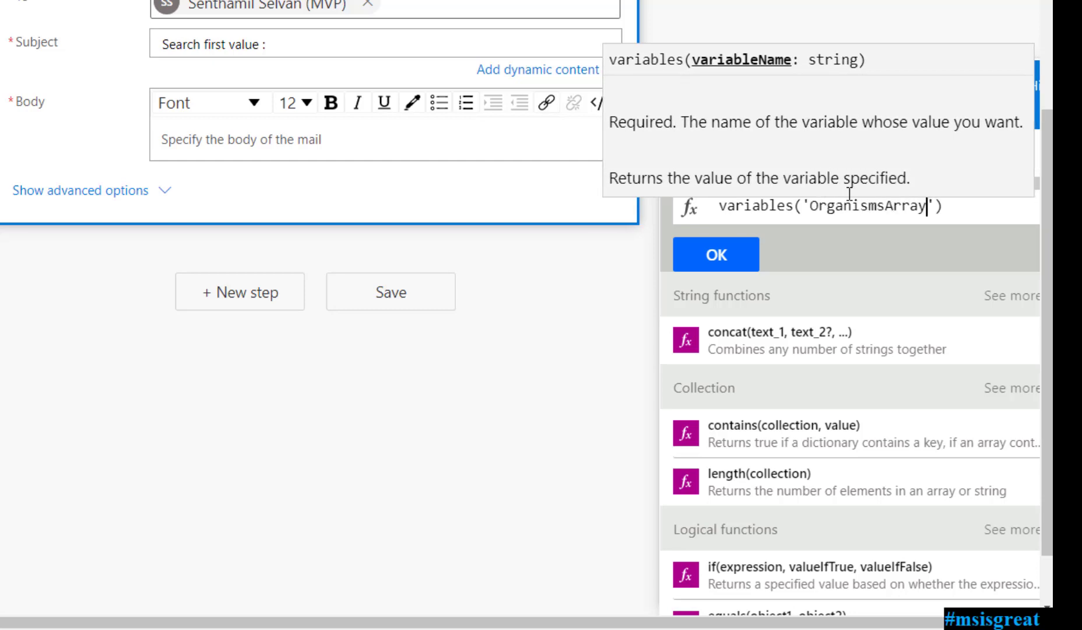
{"action": "key", "text": "Right"}
{"action": "key", "text": "Right"}
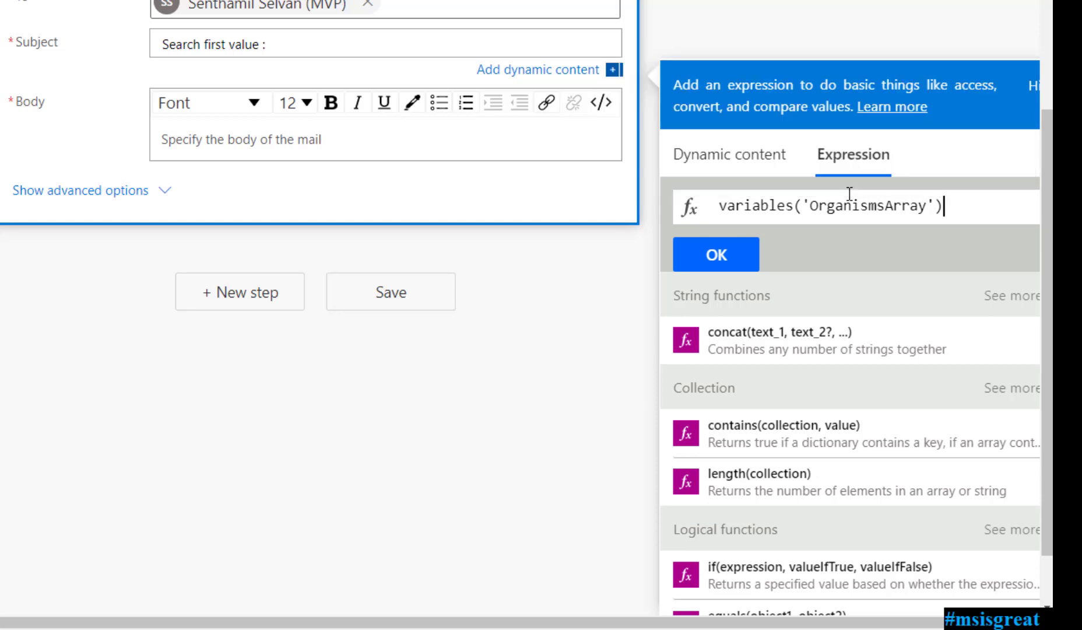
Step: Extend the expression with [0]['Name'] and insert it into the subject after the text
{"action": "type", "text": "[0]['Name"}
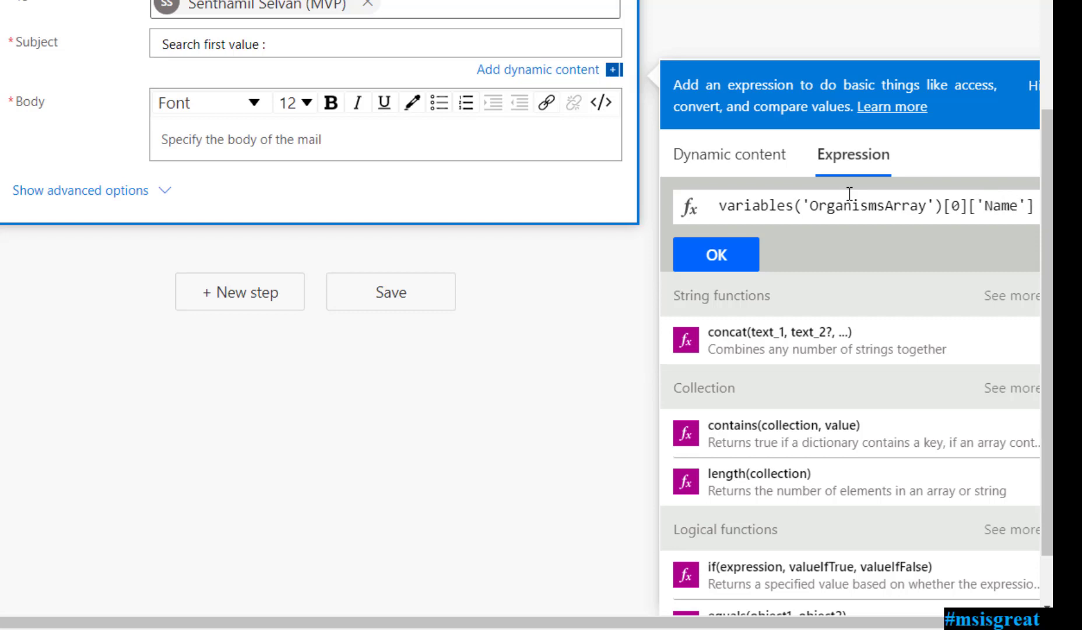
{"action": "key", "text": "Right"}
{"action": "key", "text": "shift+Left"}
{"action": "key", "text": "shift+Left"}
{"action": "key", "text": "shift+Left"}
{"action": "key", "text": "shift+Left"}
{"action": "key", "text": "shift+Left"}
{"action": "key", "text": "shift+Left"}
{"action": "key", "text": "ctrl+a"}
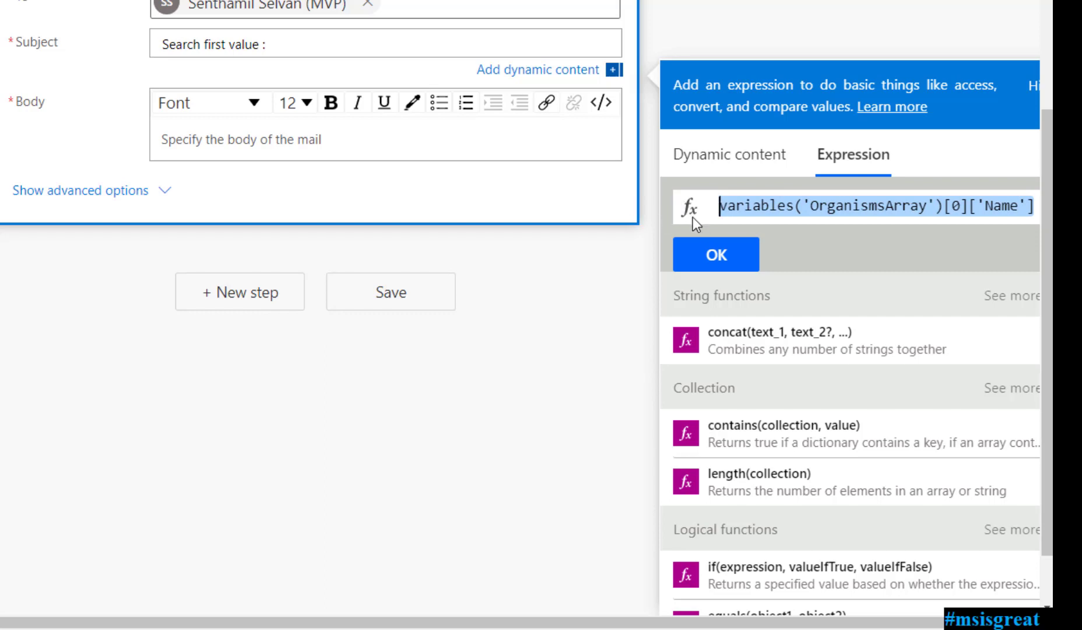
{"action": "left_click", "coordinate": [717, 254]}
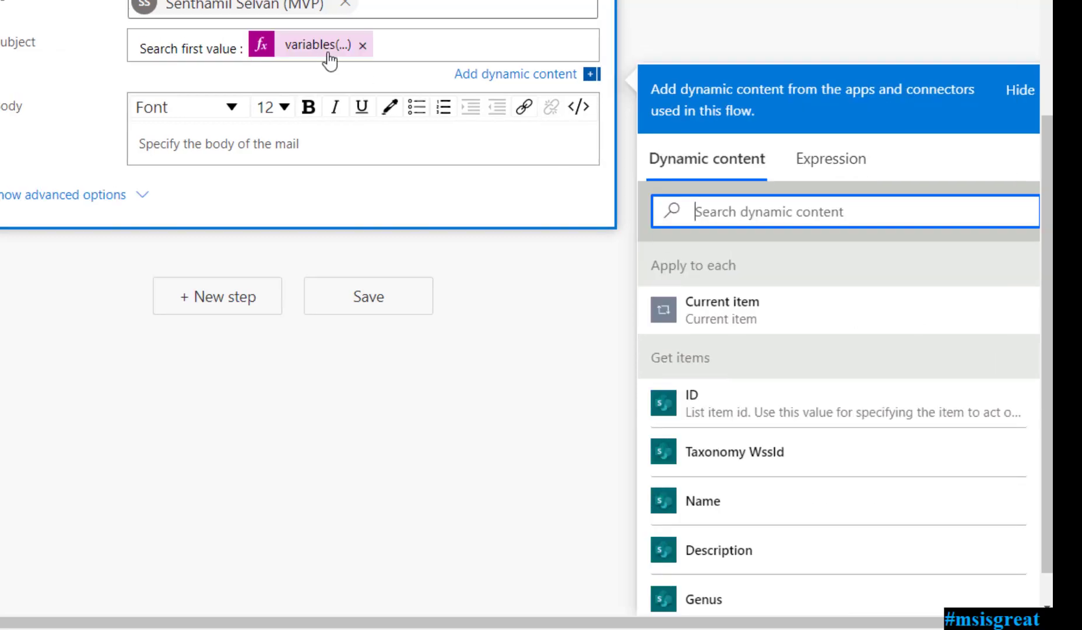
Step: Enter "All Serach value" as the first line of the email body, followed by a blank line
{"action": "left_click", "coordinate": [265, 142]}
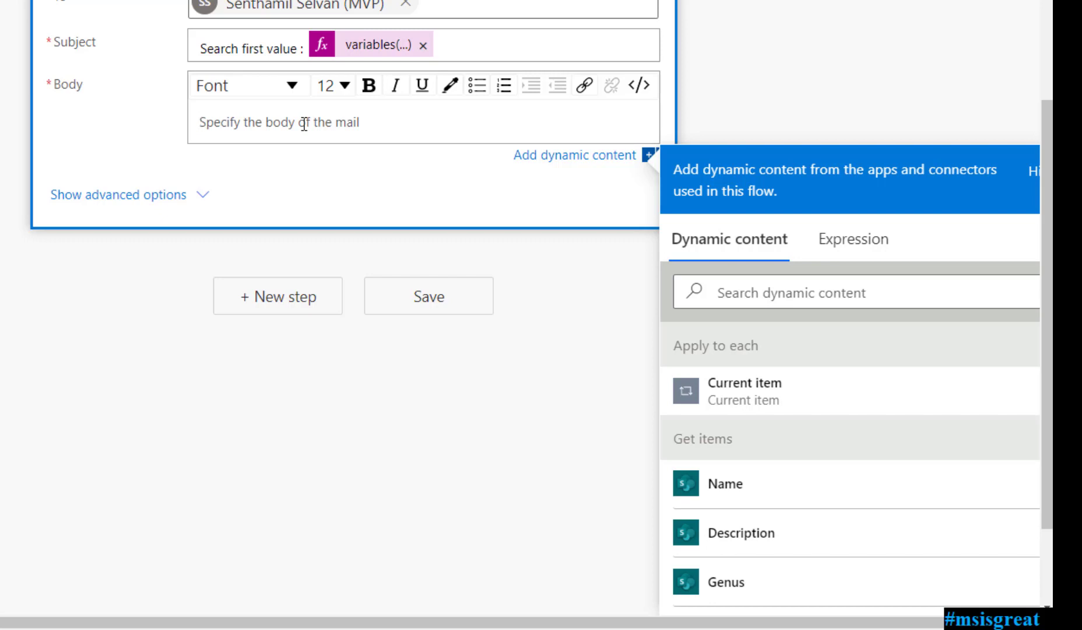
{"action": "type", "text": "All"}
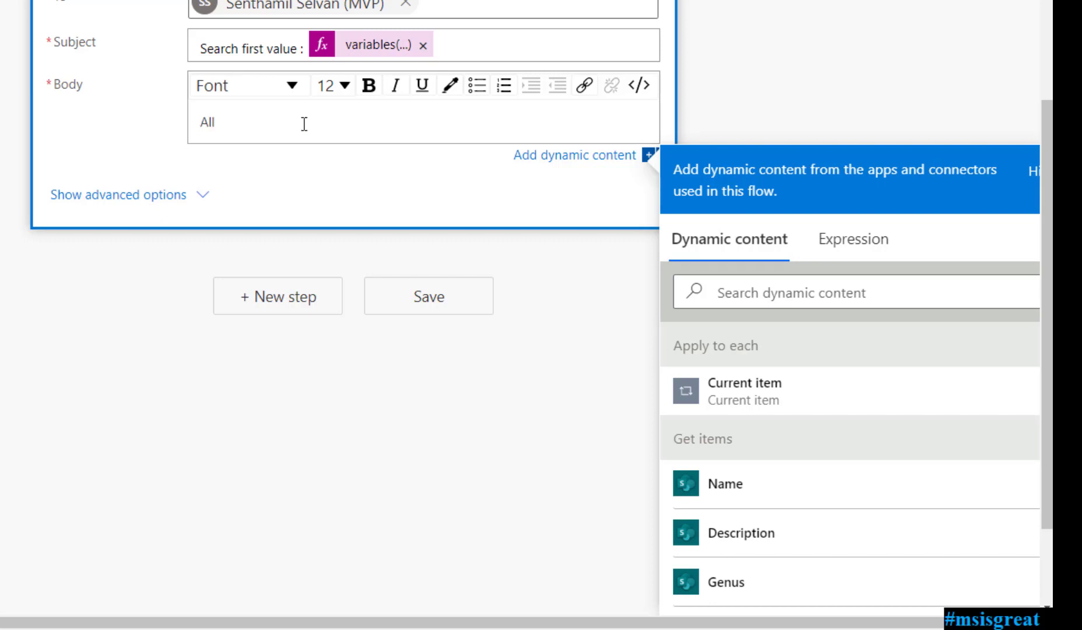
{"action": "type", "text": " Serach value"}
{"action": "key", "text": "Return"}
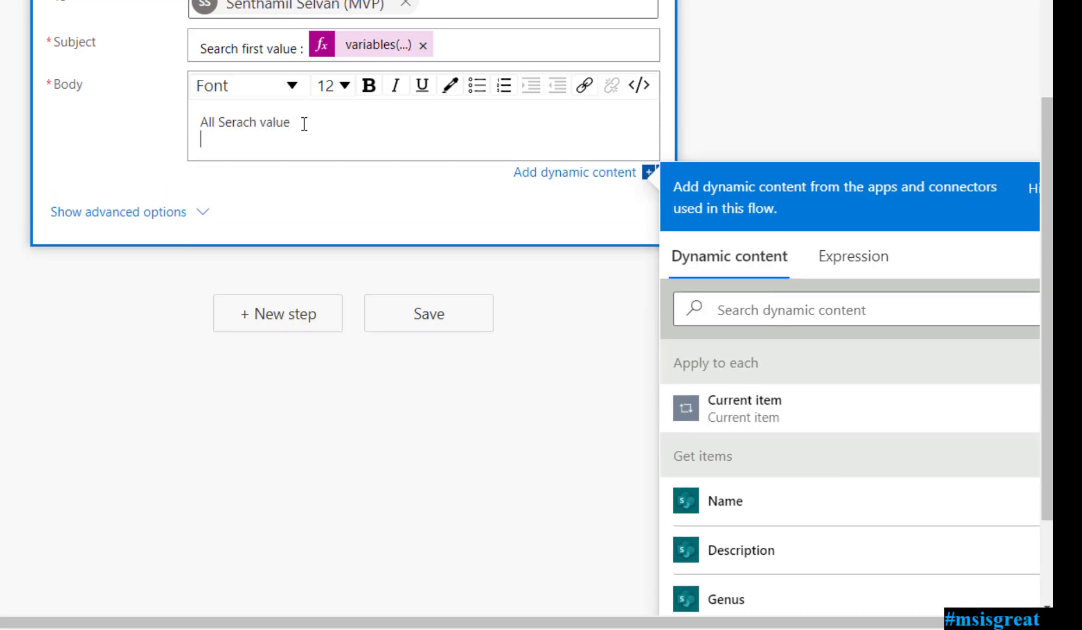
{"action": "key", "text": "Return"}
{"action": "type", "text": "V"}
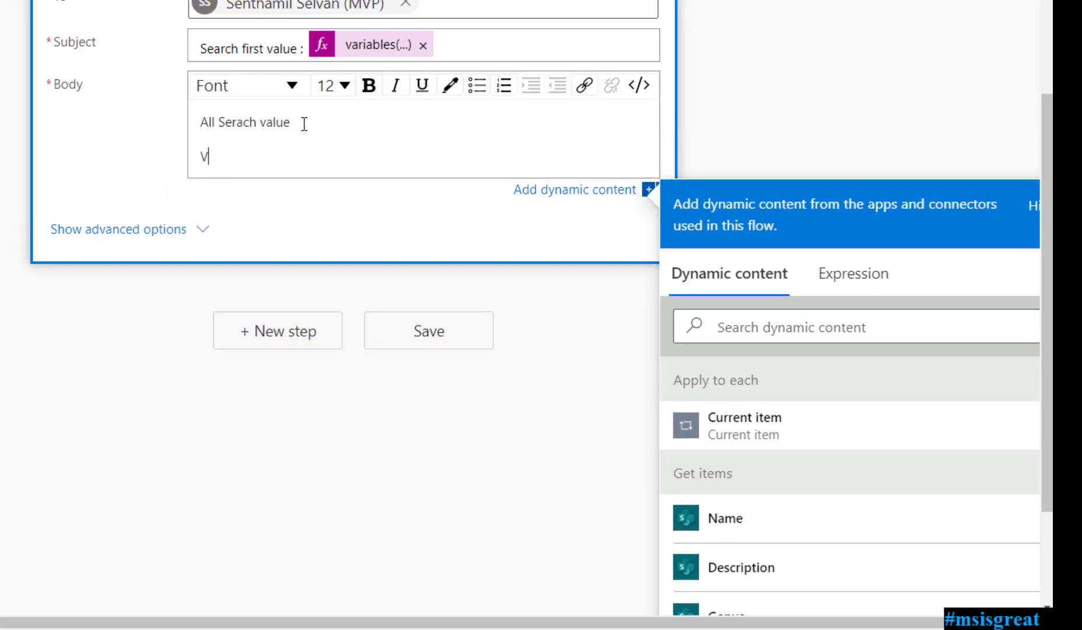
{"action": "type", "text": "a"}
{"action": "key", "text": "BackSpace"}
Step: Insert the expression variables('OrganismsArray') into the email body below the introductory line
{"action": "left_click", "coordinate": [852, 274]}
{"action": "type", "text": "variables("}
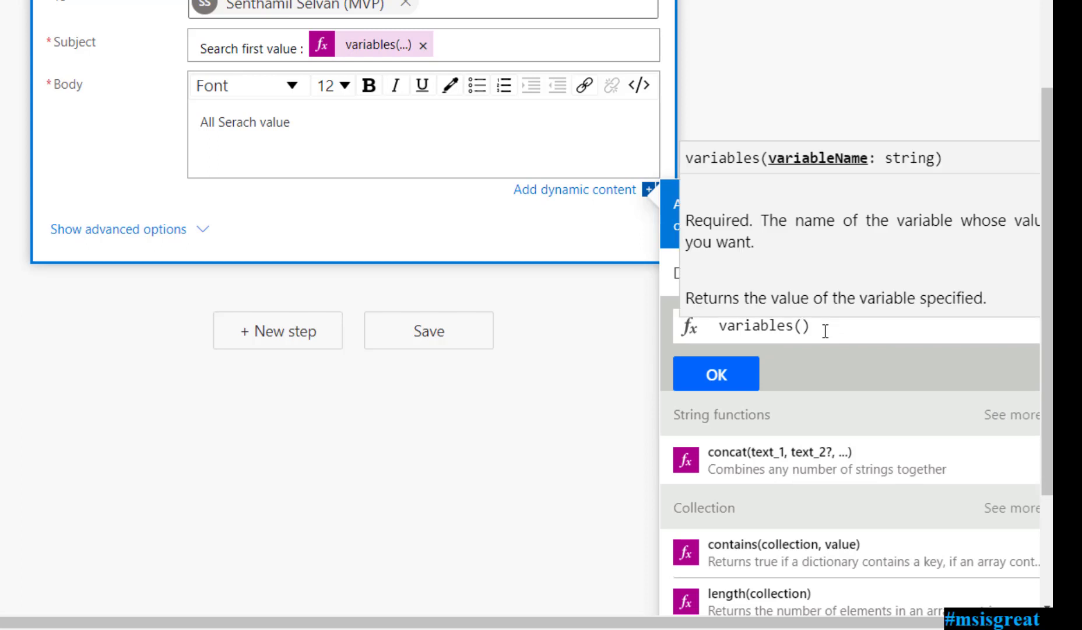
{"action": "type", "text": "'"}
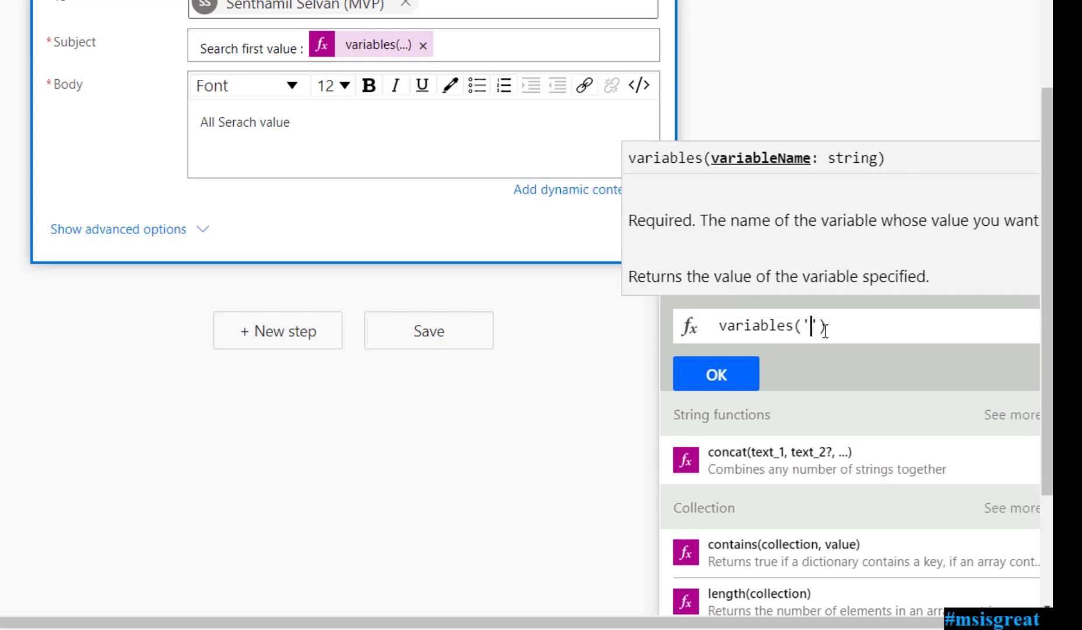
{"action": "type", "text": "Organism"}
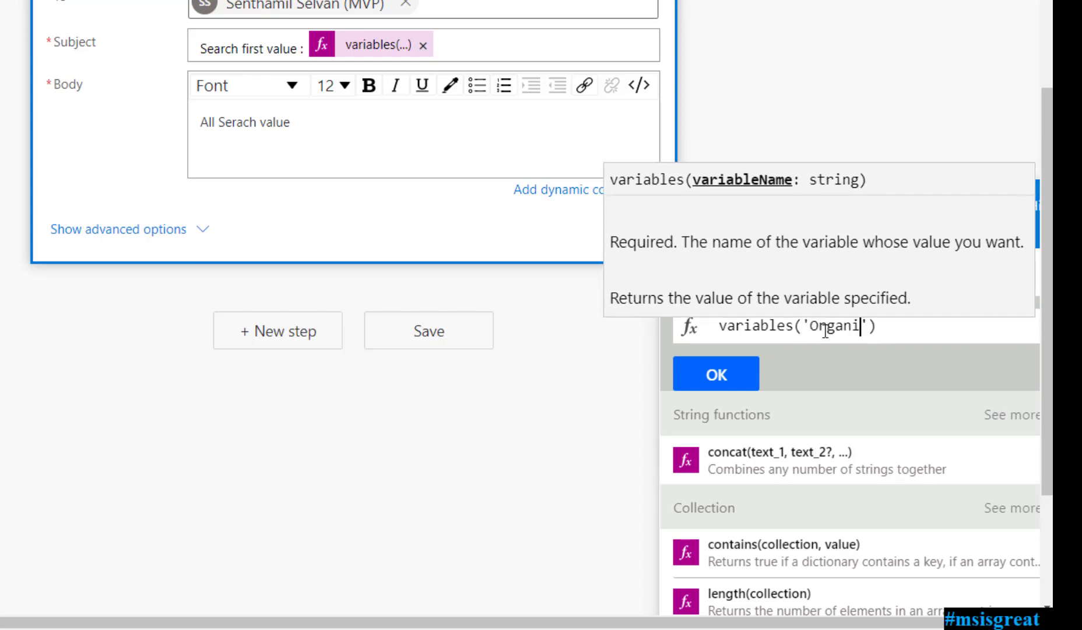
{"action": "type", "text": "sArray"}
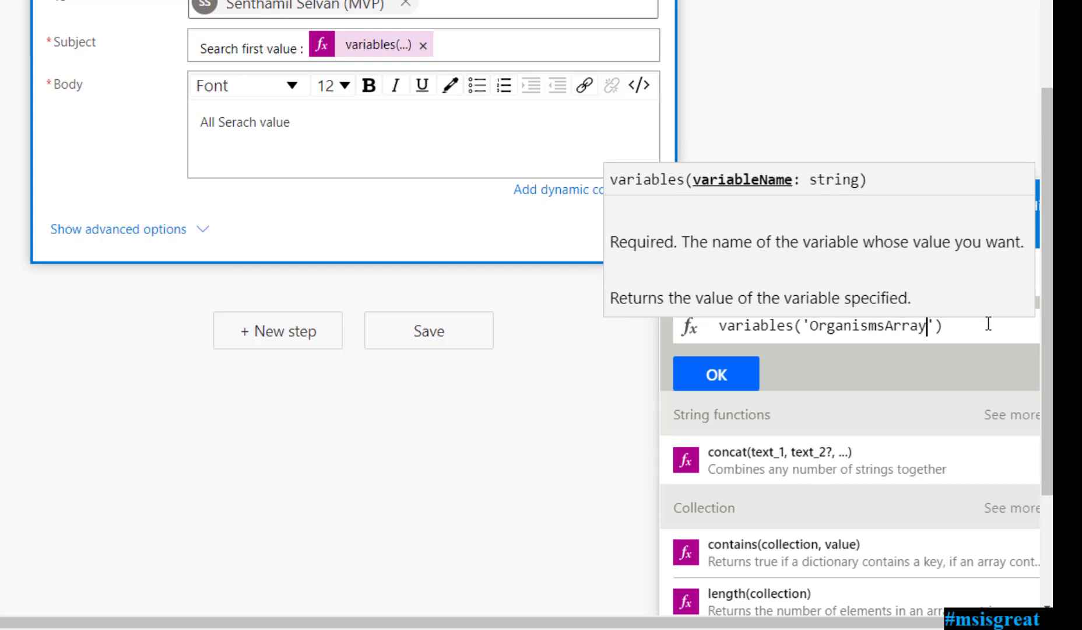
{"action": "left_click", "coordinate": [722, 374]}
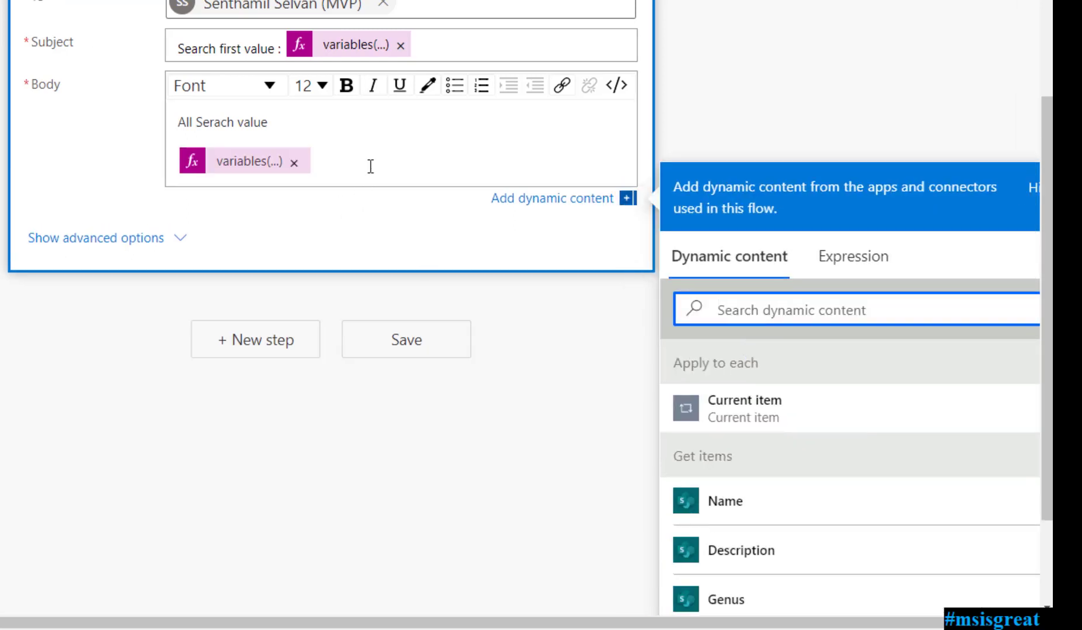
Step: Add blank lines after the variables expression at the end of the email body
{"action": "left_click", "coordinate": [370, 166]}
{"action": "key", "text": "Return"}
{"action": "key", "text": "Return"}
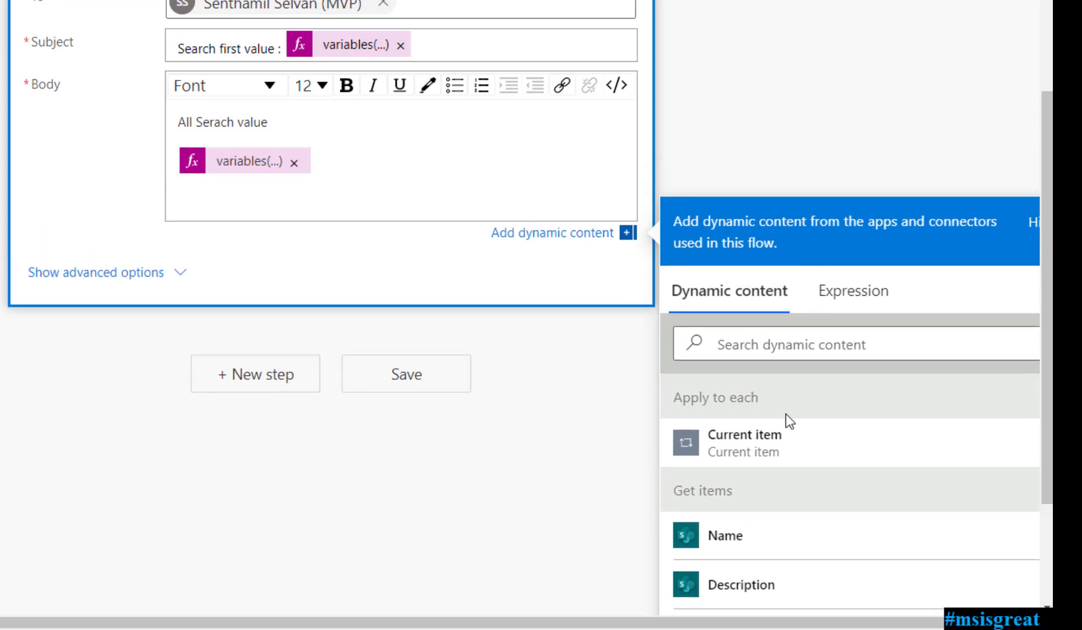
{"action": "scroll", "coordinate": [780, 419], "scroll_direction": "down", "scroll_amount": 1}
{"action": "scroll", "coordinate": [776, 418], "scroll_direction": "down", "scroll_amount": 1}
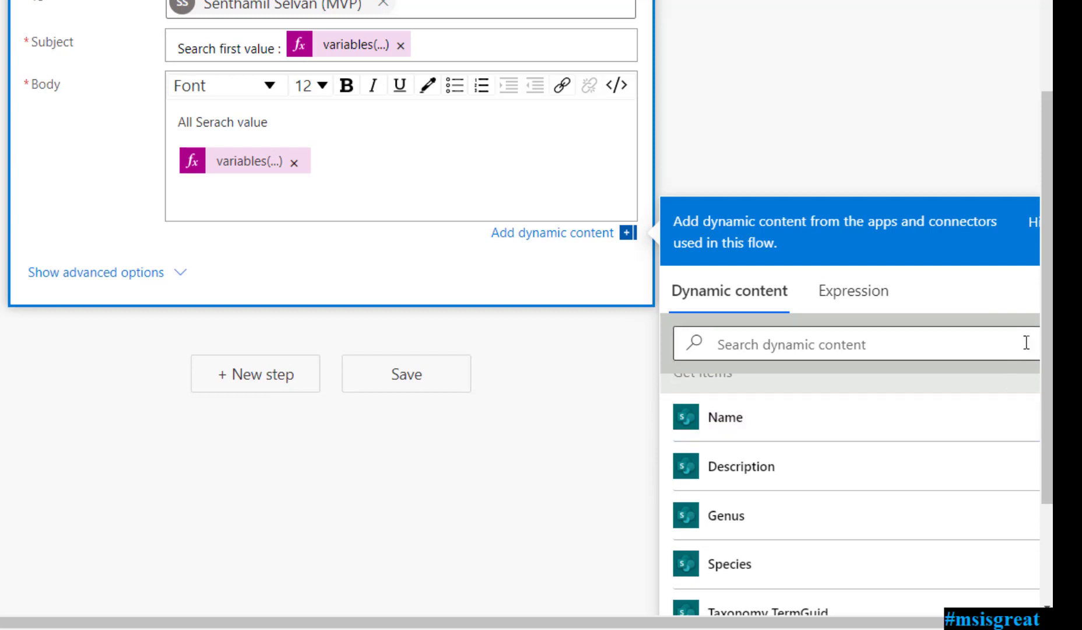
{"action": "scroll", "coordinate": [1044, 325], "scroll_direction": "down", "scroll_amount": 1}
{"action": "scroll", "coordinate": [1046, 406], "scroll_direction": "down", "scroll_amount": 1}
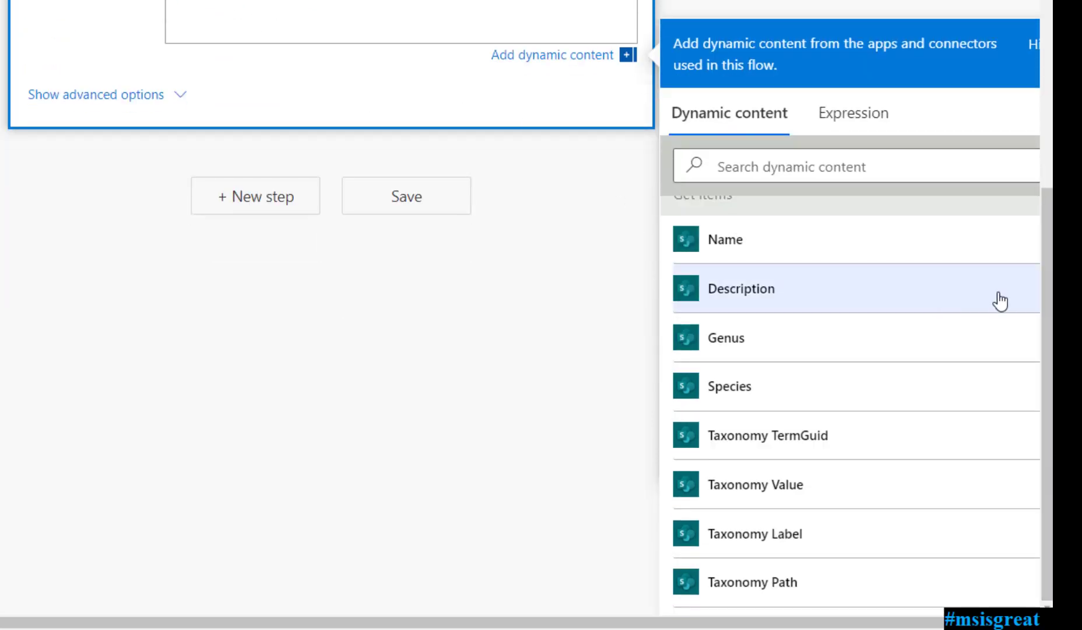
{"action": "scroll", "coordinate": [986, 300], "scroll_direction": "up", "scroll_amount": 2}
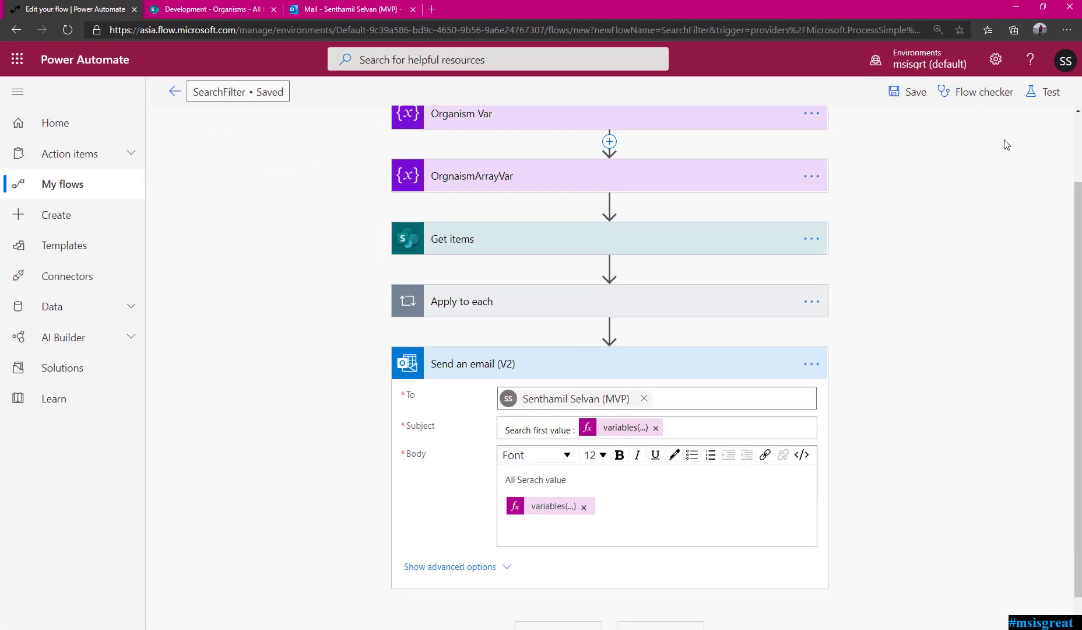
Step: Save and test the flow by performing the trigger action manually, running it with OrganismName li
{"action": "left_click", "coordinate": [1047, 93]}
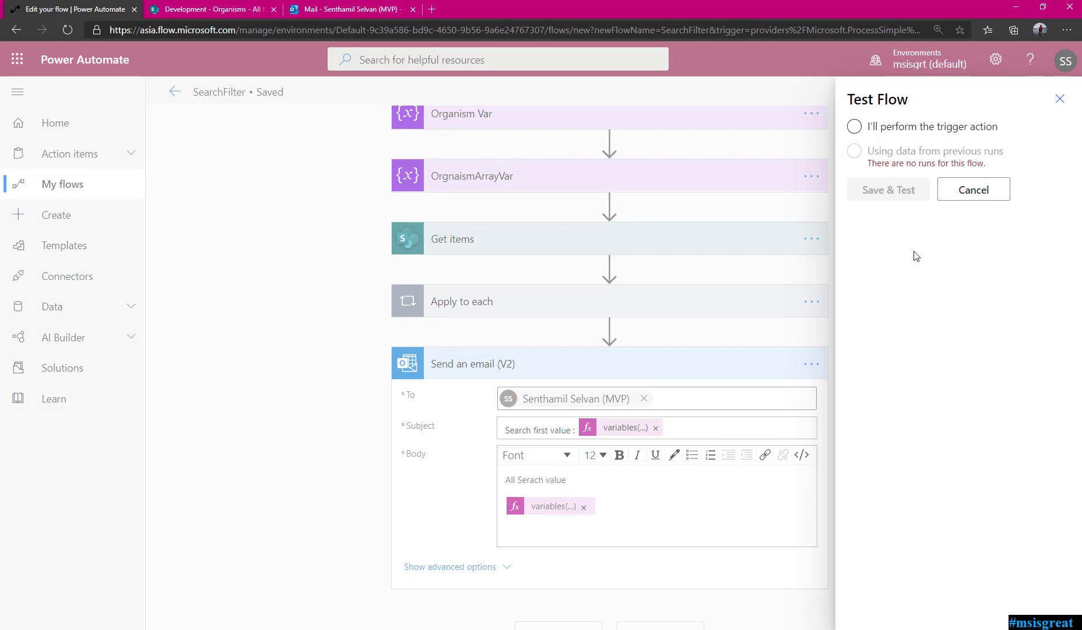
{"action": "left_click", "coordinate": [885, 134]}
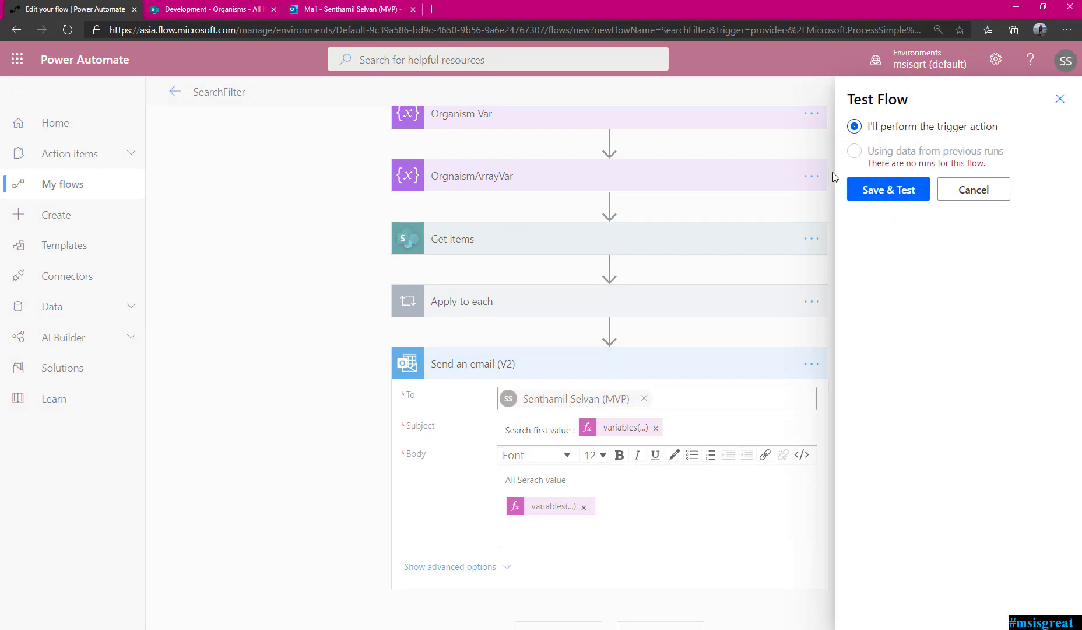
{"action": "left_click", "coordinate": [899, 195]}
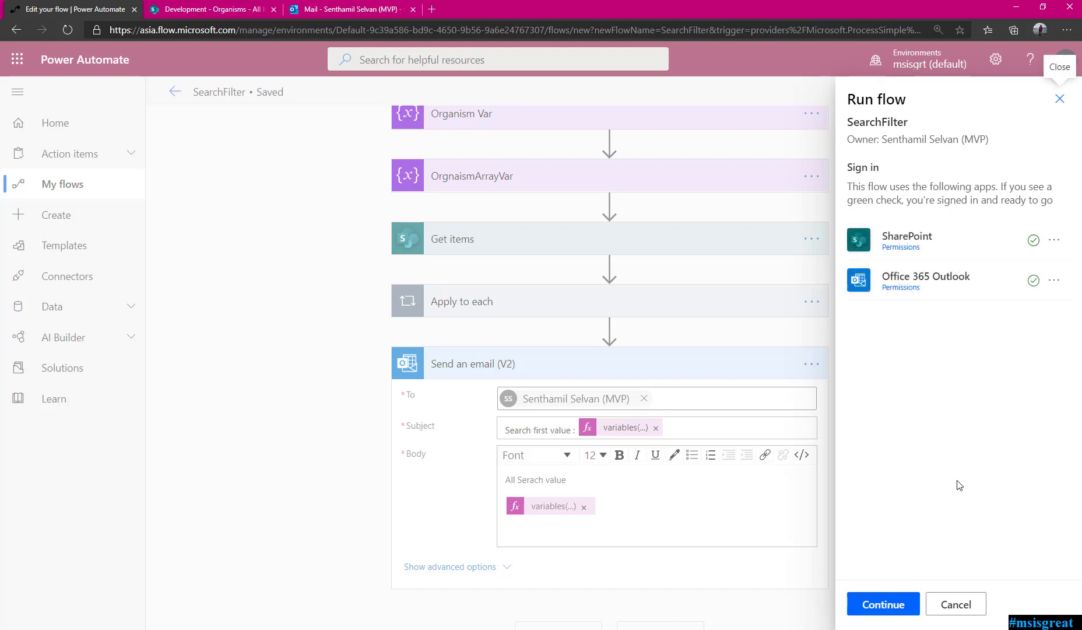
{"action": "left_click", "coordinate": [878, 604]}
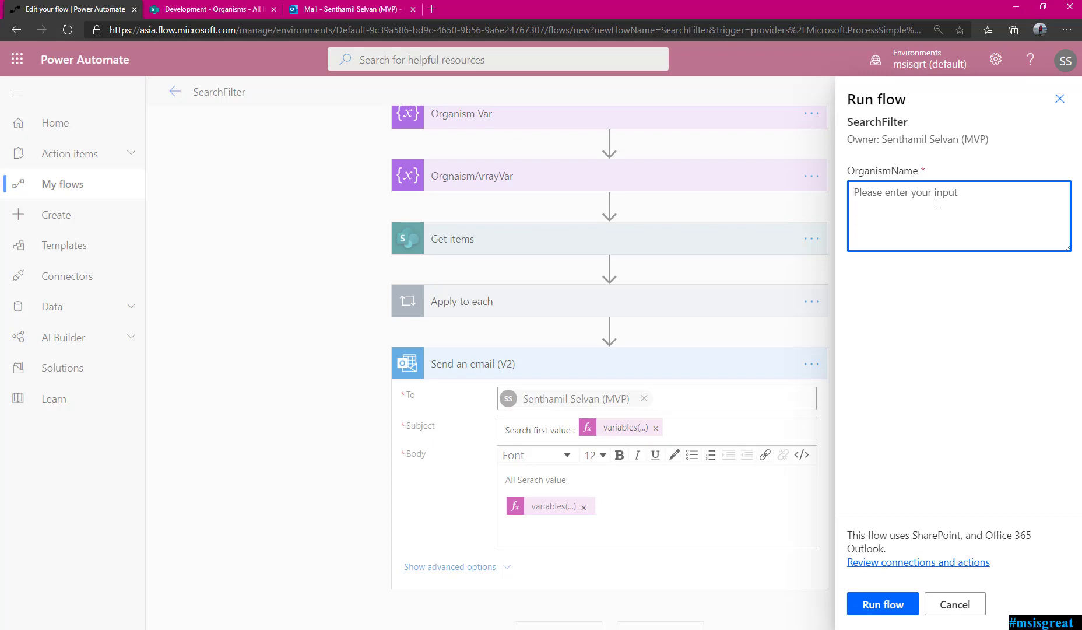
{"action": "type", "text": "li"}
{"action": "left_click", "coordinate": [887, 605]}
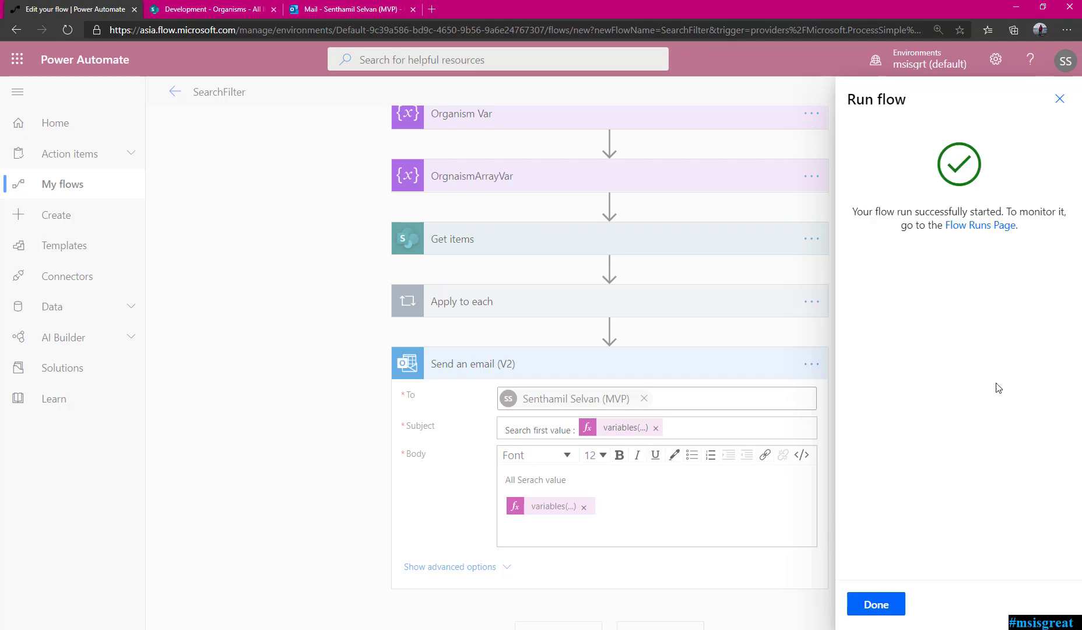
{"action": "left_click", "coordinate": [880, 606]}
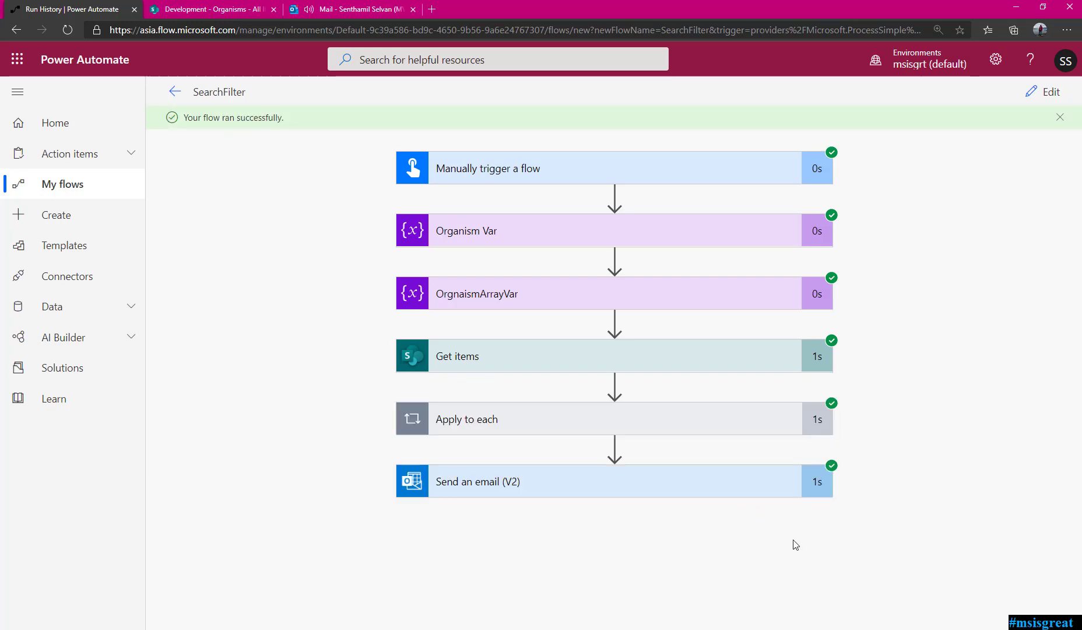
Step: Switch to Outlook and examine the subject and body of the newest email sent by the flow, comparing it with an older result email
{"action": "left_click", "coordinate": [356, 10]}
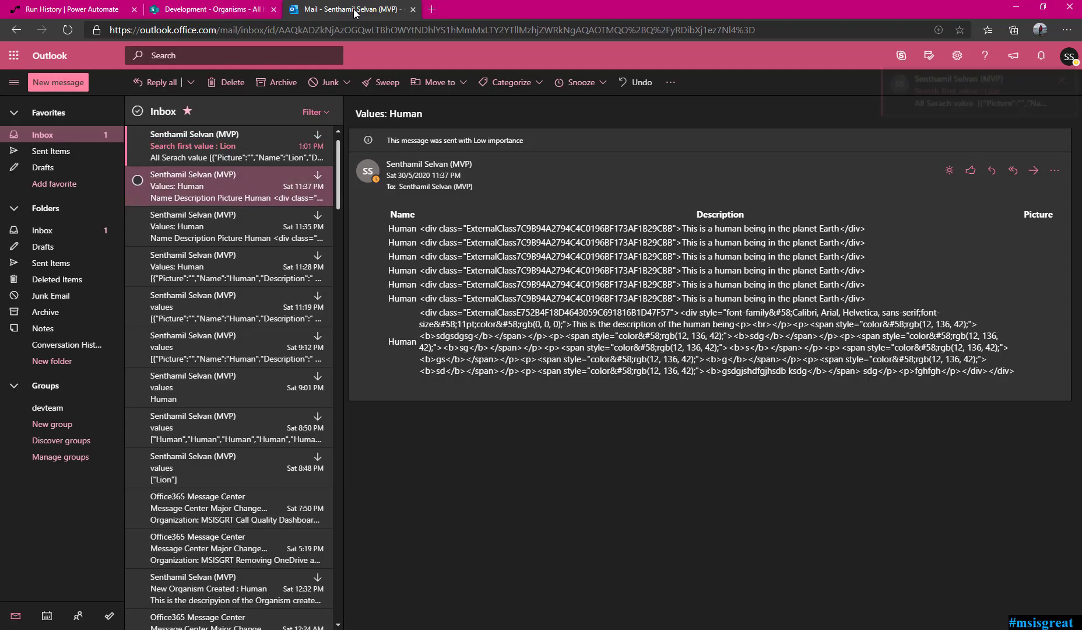
{"action": "left_click", "coordinate": [194, 150]}
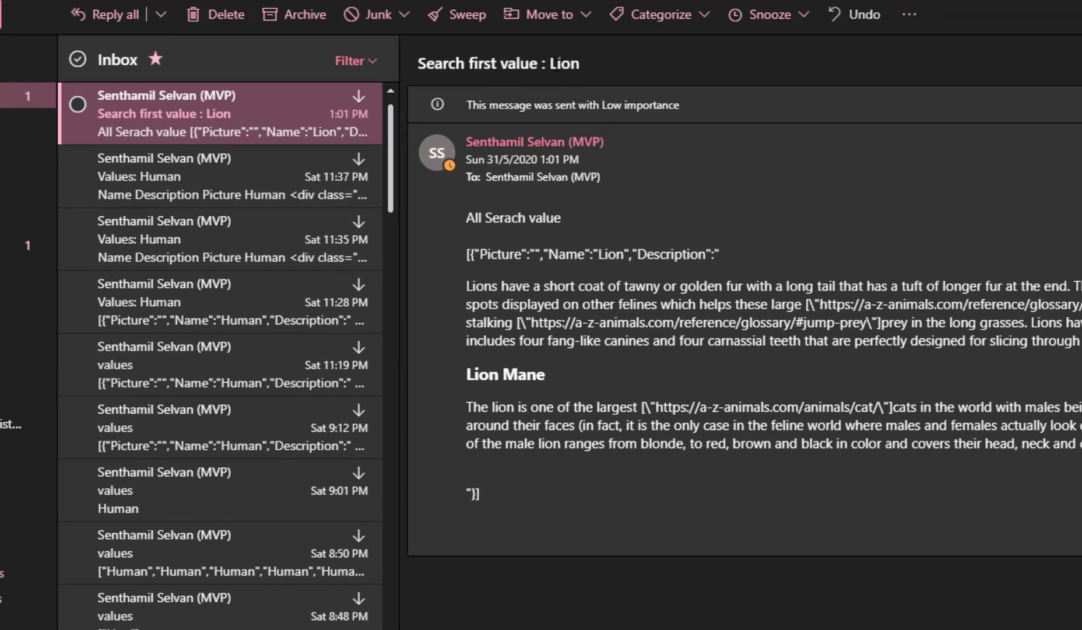
{"action": "double_click", "coordinate": [559, 62]}
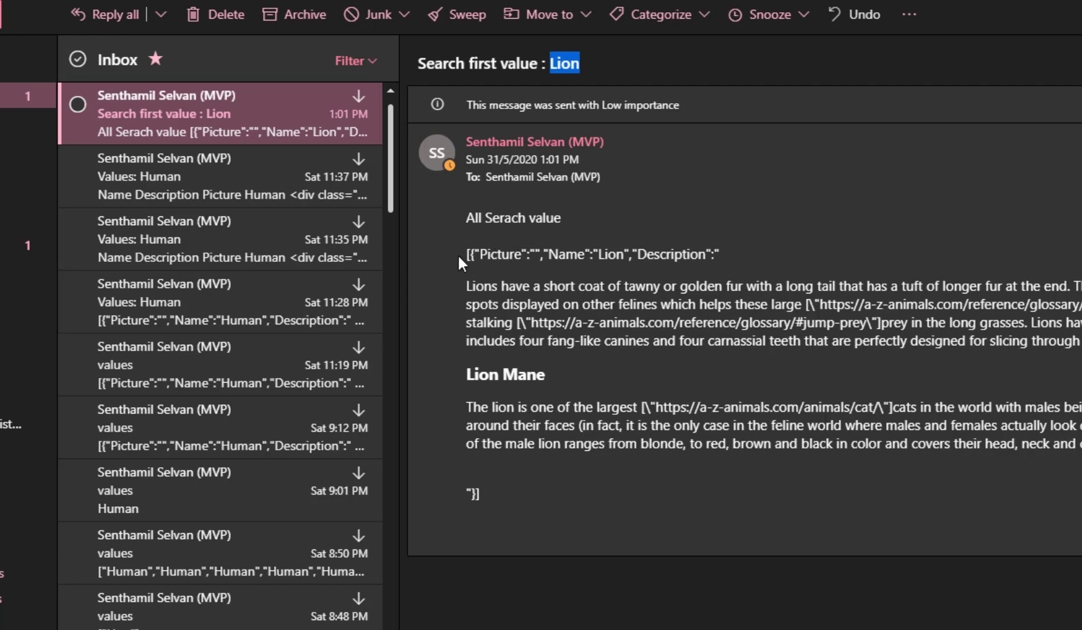
{"action": "left_click_drag", "start_coordinate": [468, 255], "coordinate": [732, 260]}
{"action": "left_click", "coordinate": [709, 262]}
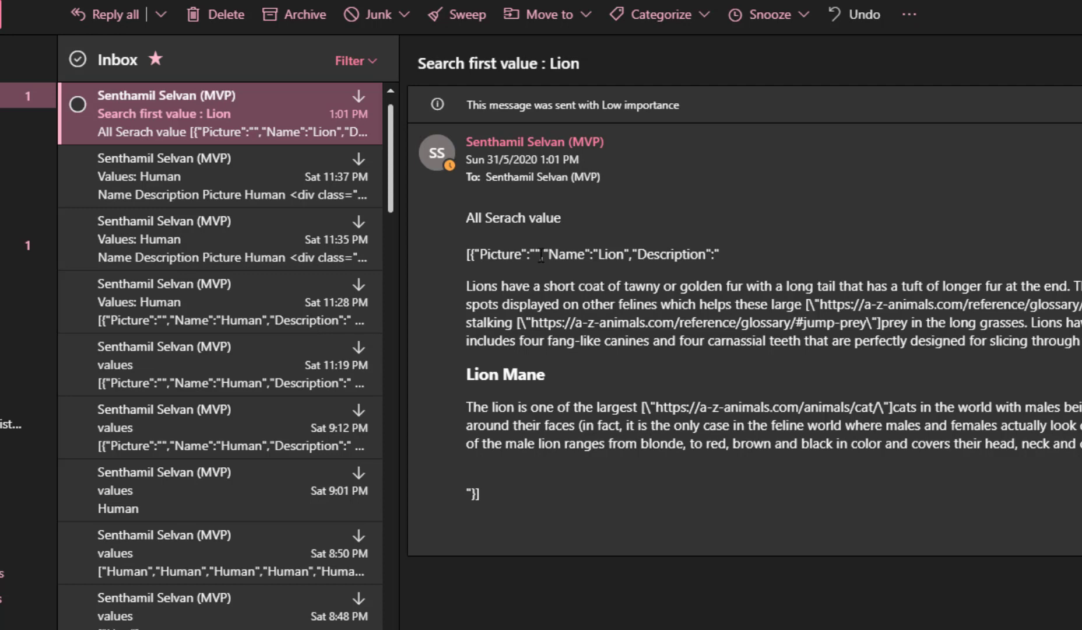
{"action": "left_click", "coordinate": [249, 151]}
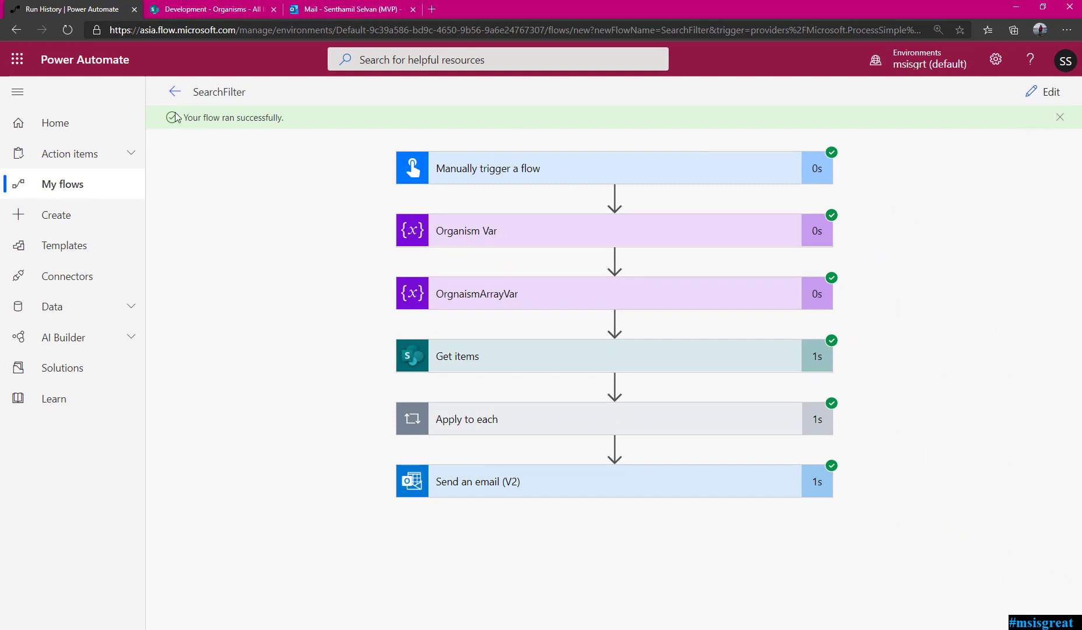
Step: Leave the run result, return to the list of flows and open SearchFilter for editing
{"action": "left_click", "coordinate": [174, 91]}
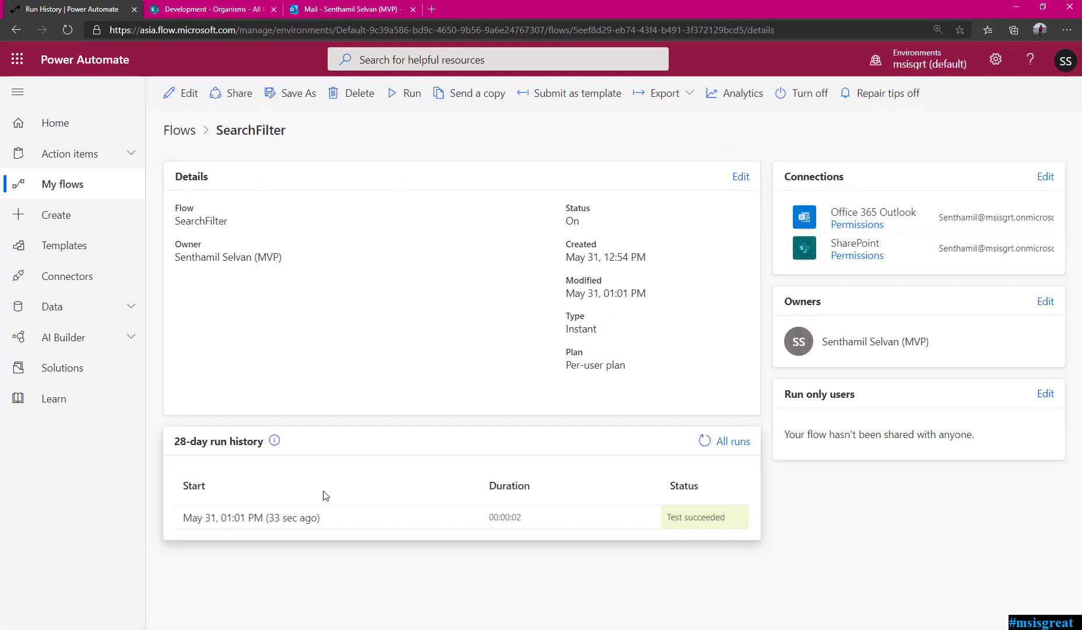
{"action": "left_click", "coordinate": [177, 131]}
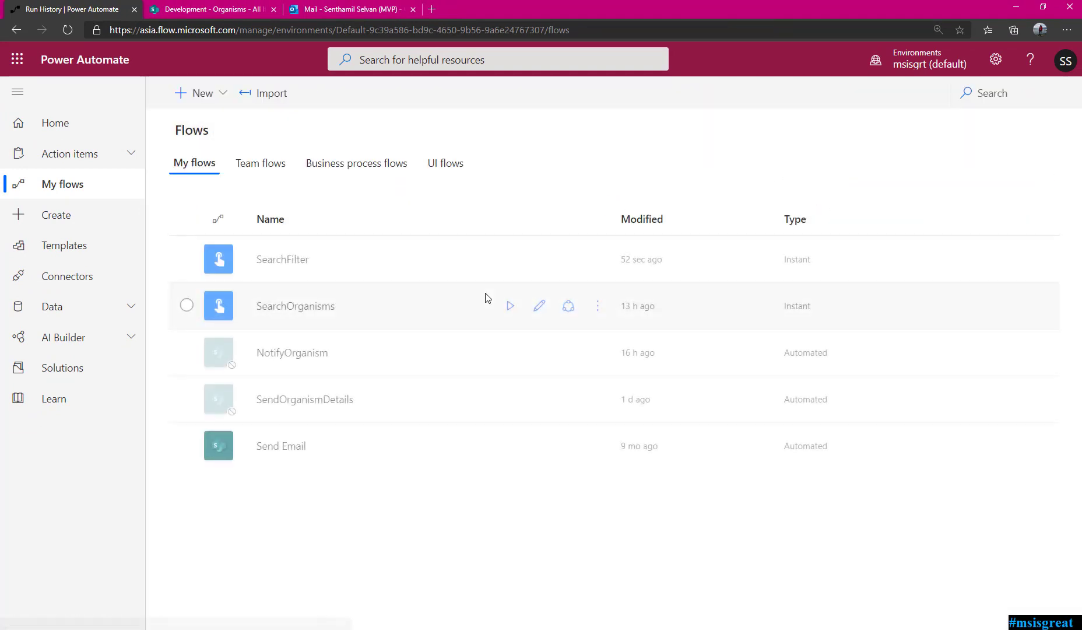
{"action": "left_click", "coordinate": [297, 258]}
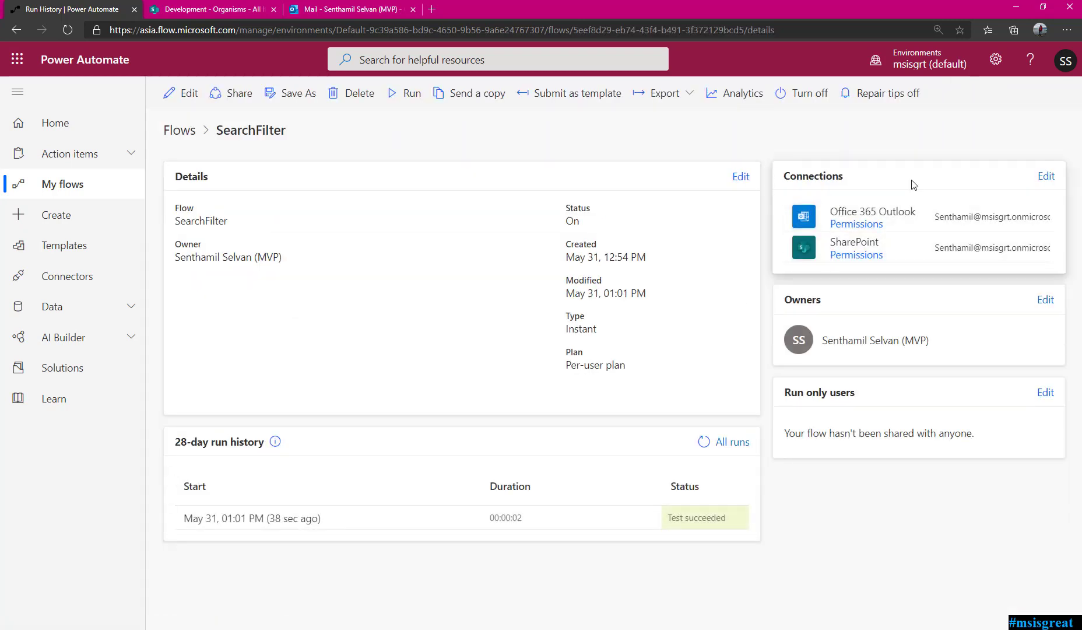
{"action": "left_click", "coordinate": [182, 93]}
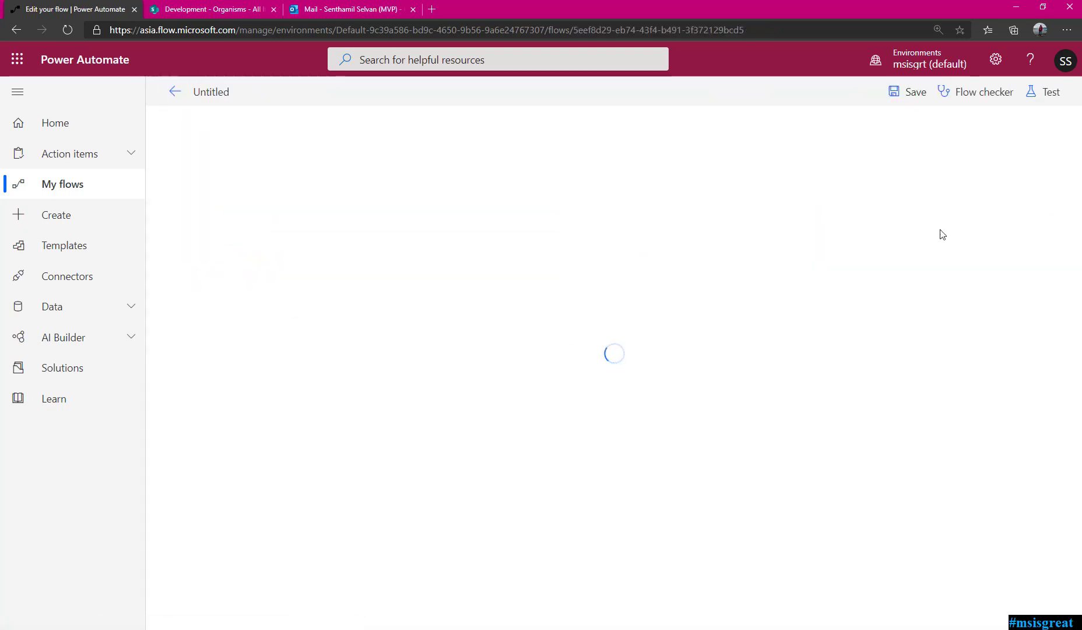
Step: Test the flow again with a manual trigger, running it with OrganismName hu
{"action": "left_click", "coordinate": [1052, 98]}
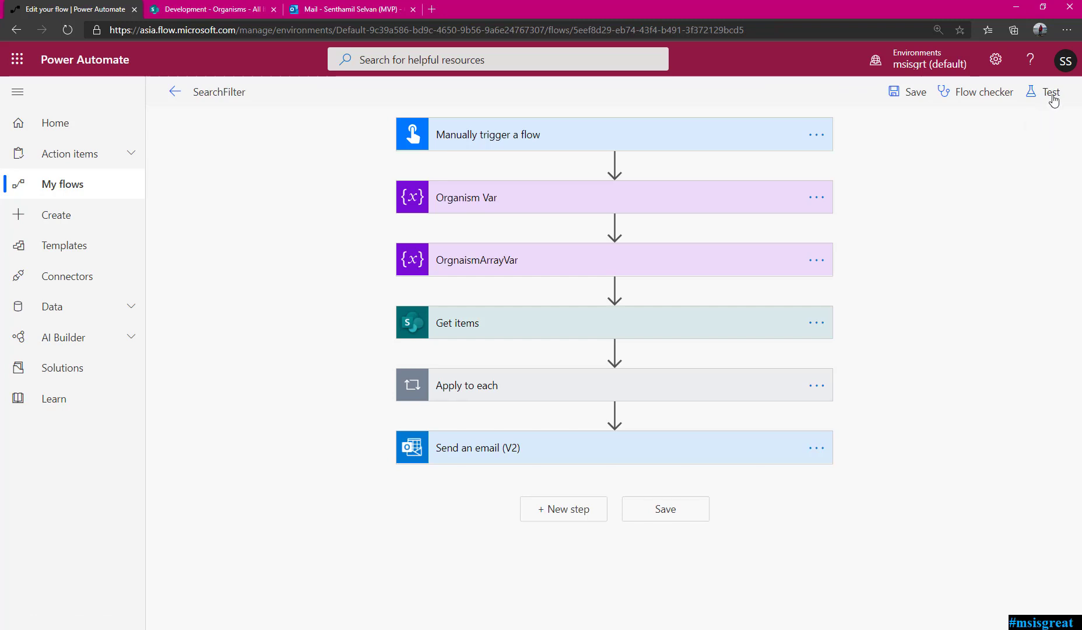
{"action": "left_click", "coordinate": [858, 127]}
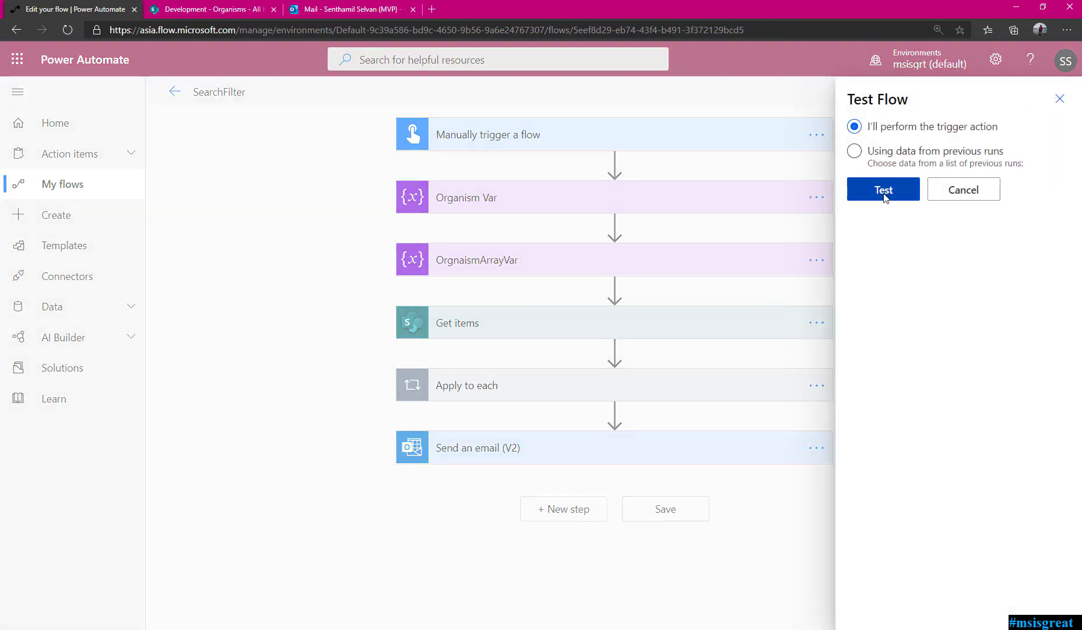
{"action": "left_click", "coordinate": [884, 190]}
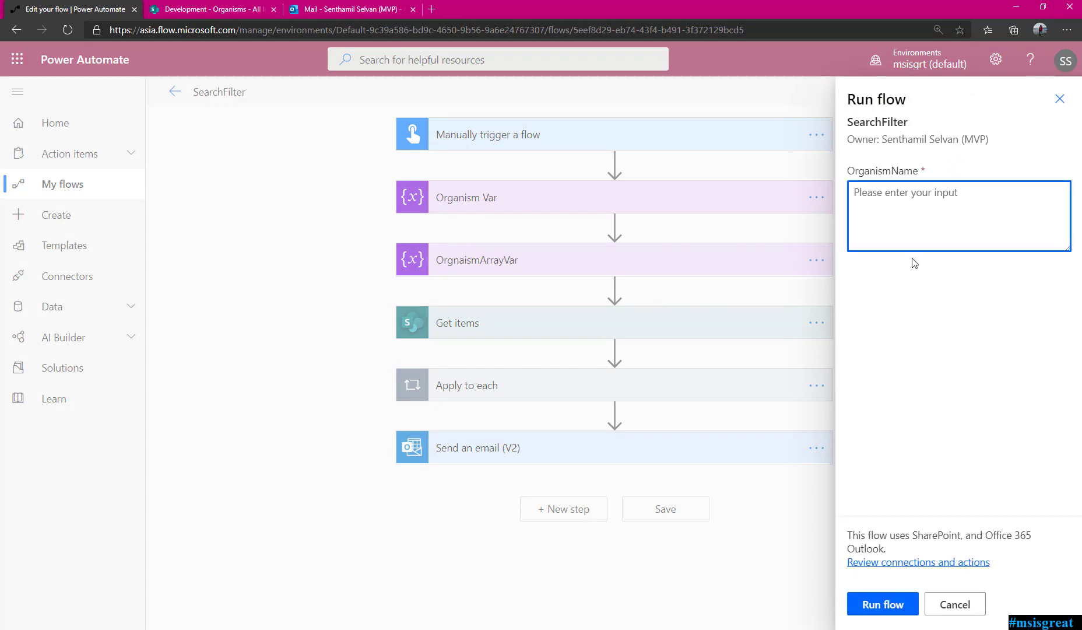
{"action": "type", "text": "hu"}
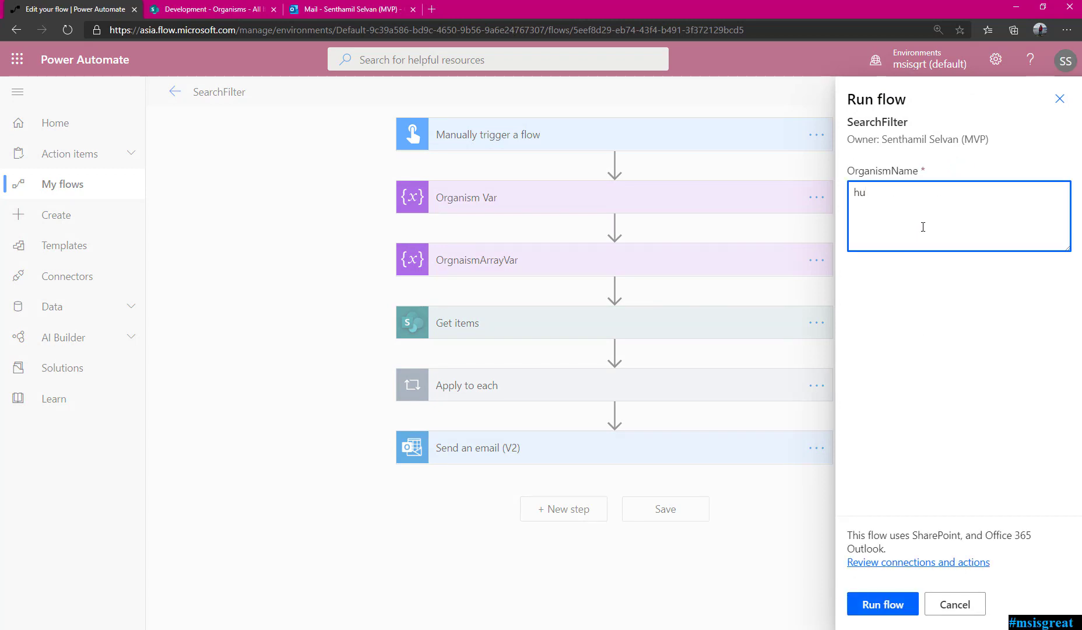
{"action": "left_click", "coordinate": [886, 606]}
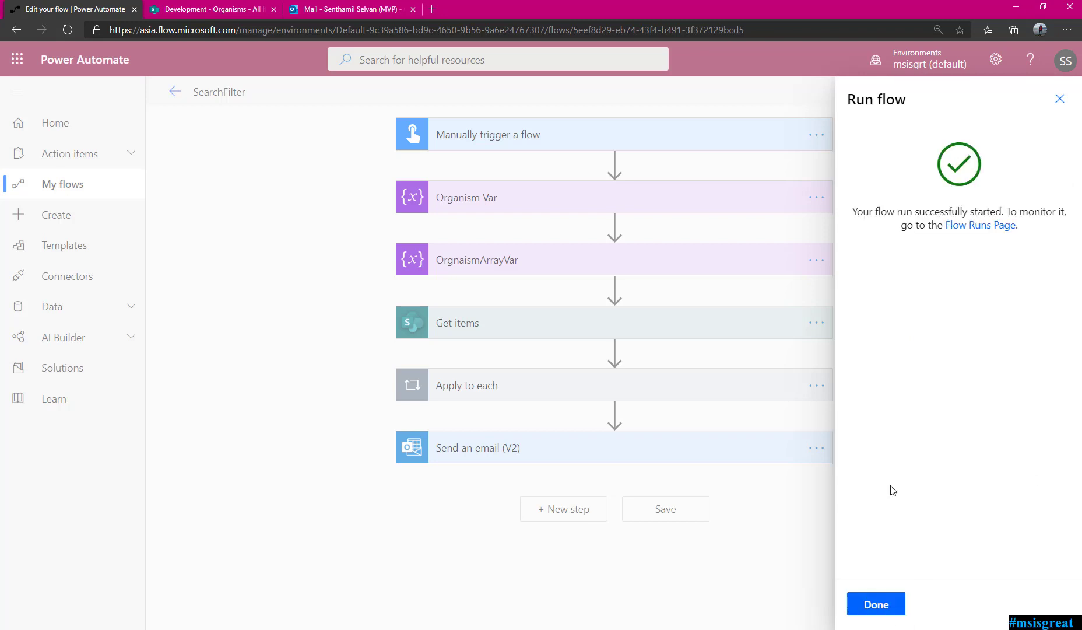
{"action": "left_click", "coordinate": [876, 604]}
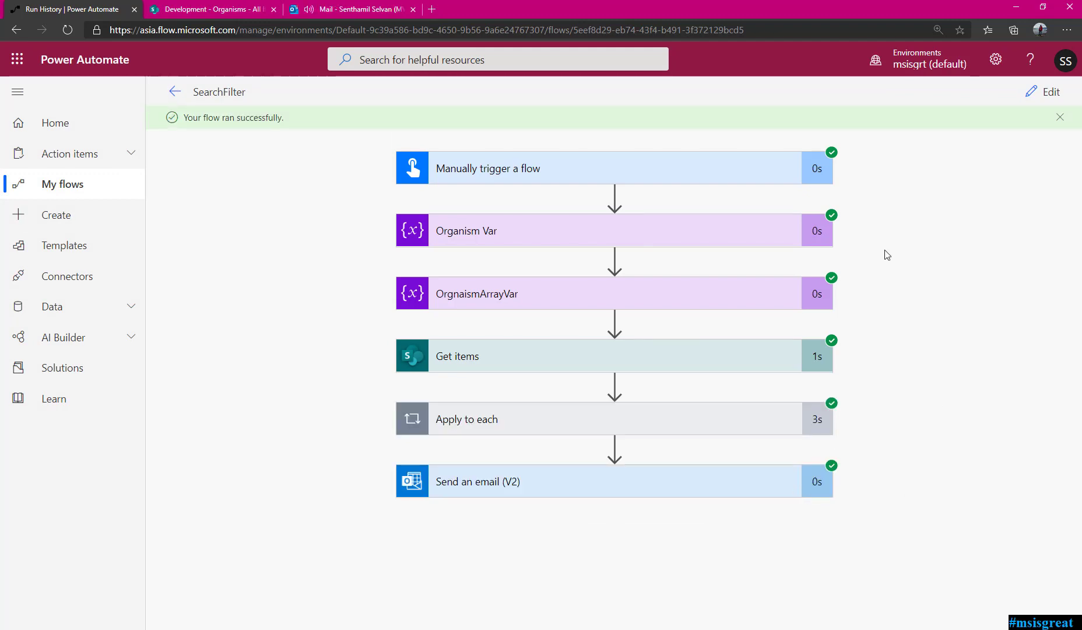
Step: Inspect the run's Apply to each loop, the ComposeName inputs and outputs, and the Send an email (V2) inputs
{"action": "left_click", "coordinate": [619, 424]}
{"action": "scroll", "coordinate": [781, 293], "scroll_direction": "down", "scroll_amount": 4}
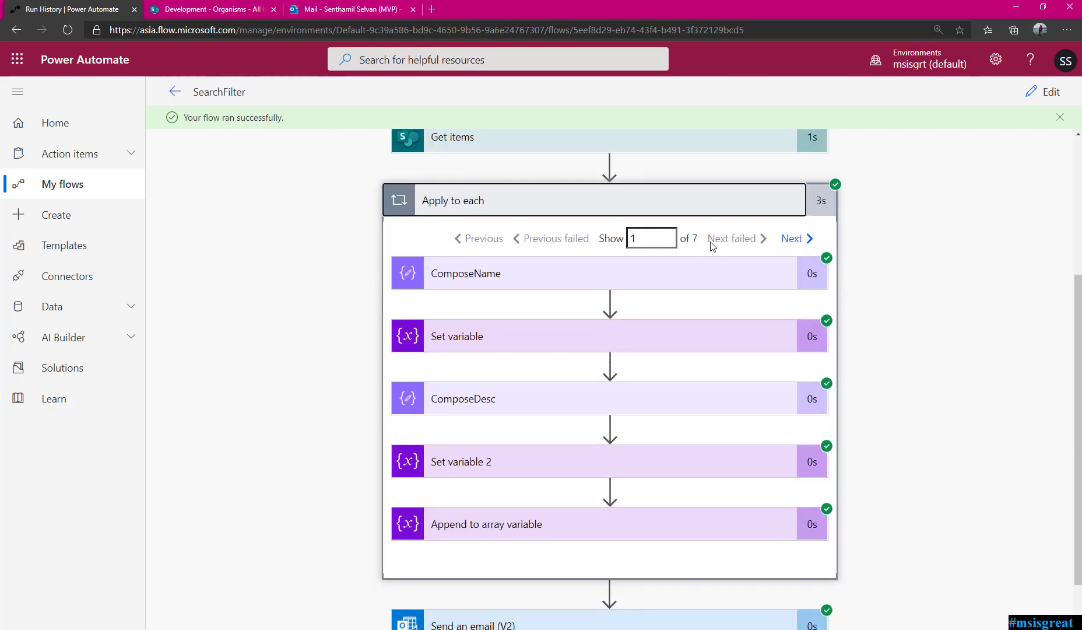
{"action": "left_click", "coordinate": [545, 274]}
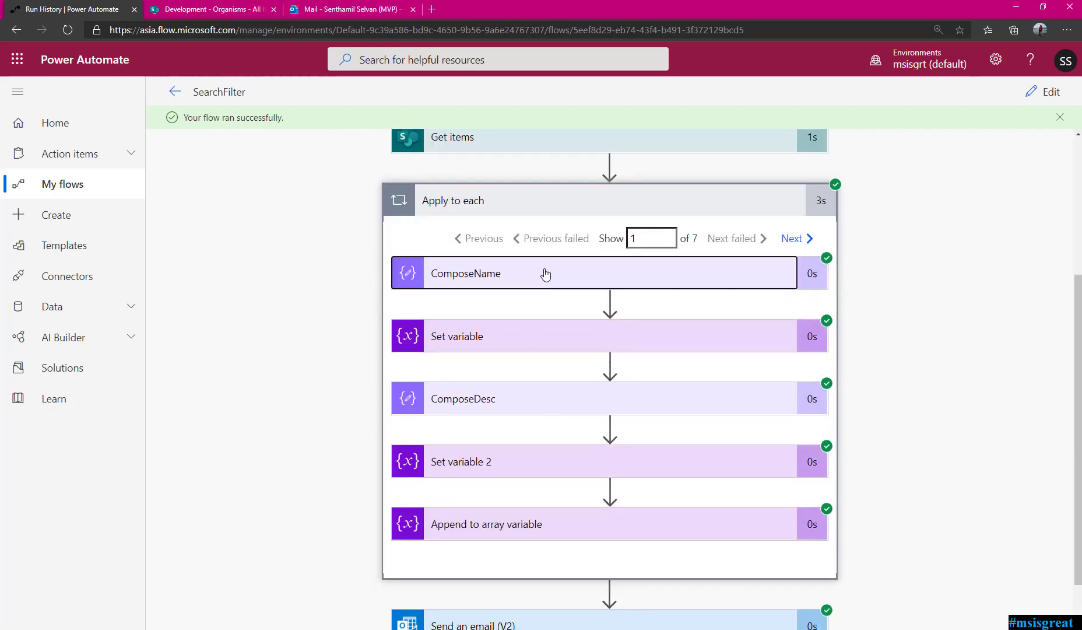
{"action": "scroll", "coordinate": [551, 520], "scroll_direction": "down", "scroll_amount": 3}
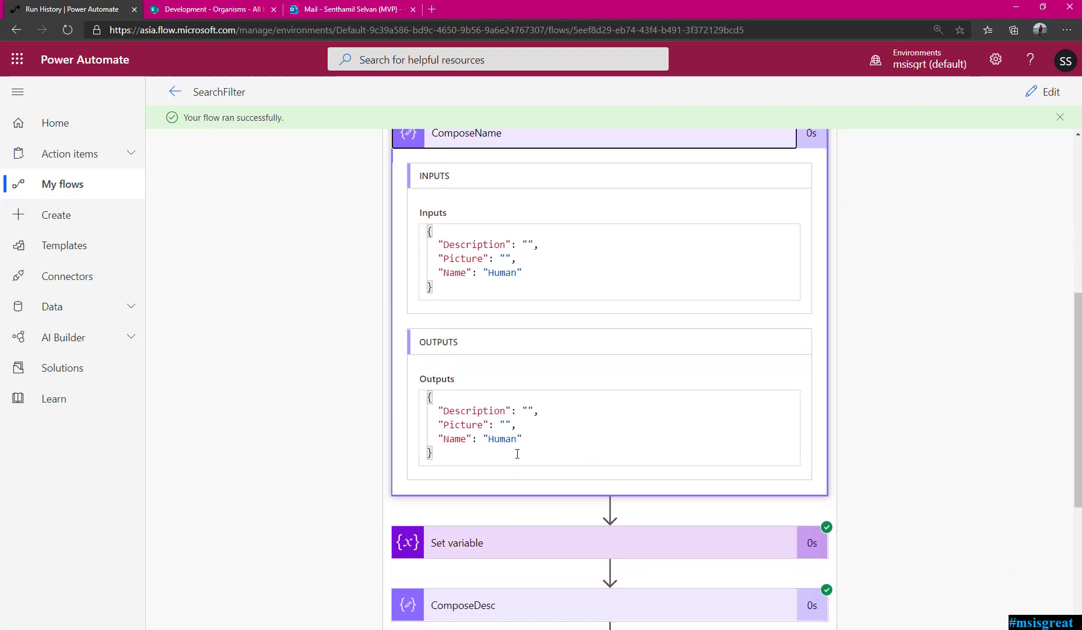
{"action": "left_click", "coordinate": [595, 139]}
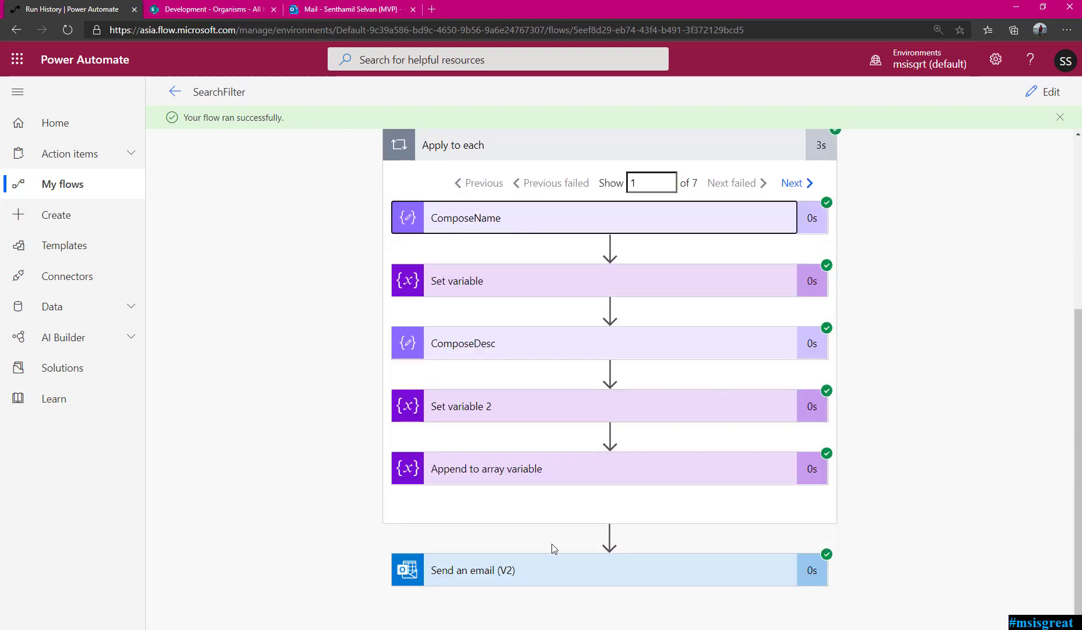
{"action": "left_click", "coordinate": [531, 571]}
{"action": "scroll", "coordinate": [913, 429], "scroll_direction": "down", "scroll_amount": 5}
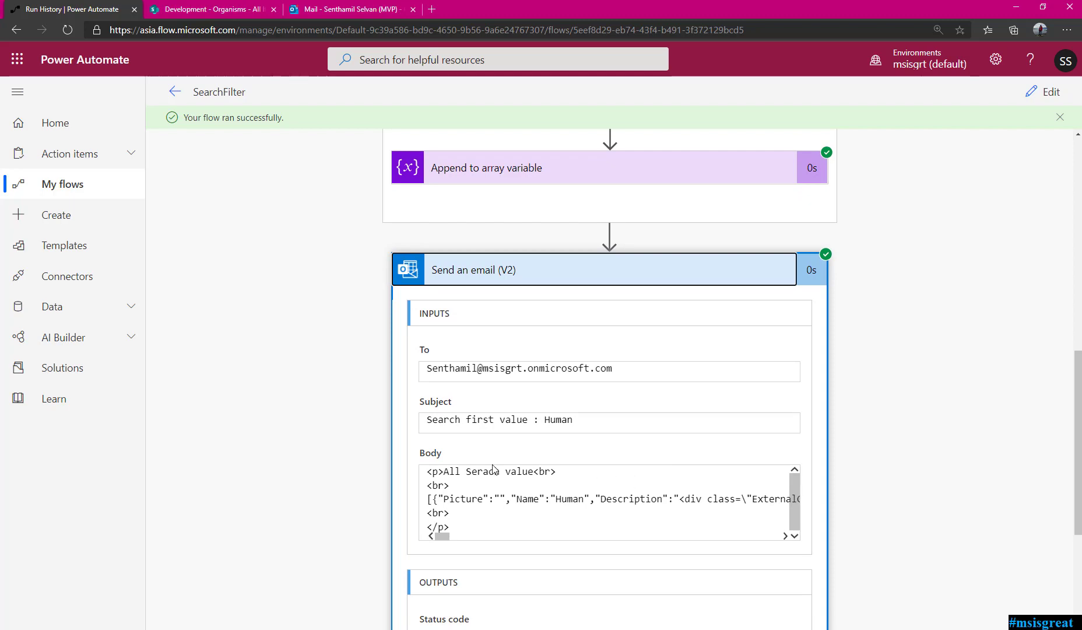
Step: Switch to Outlook and read through the organism objects and descriptions in the newest email from the second test run
{"action": "left_click", "coordinate": [355, 8]}
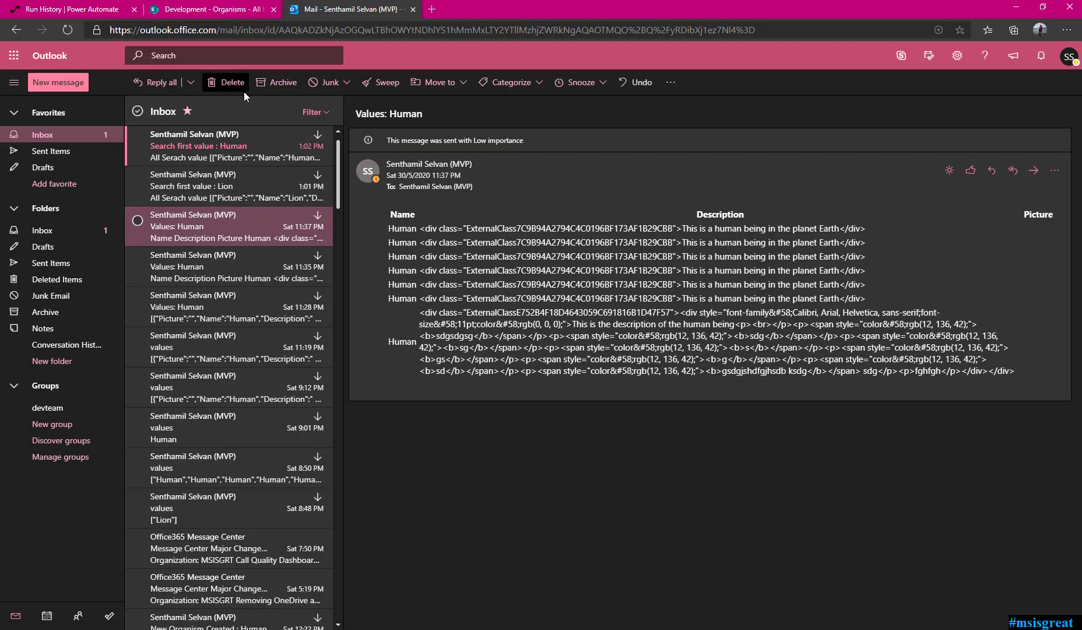
{"action": "left_click", "coordinate": [208, 150]}
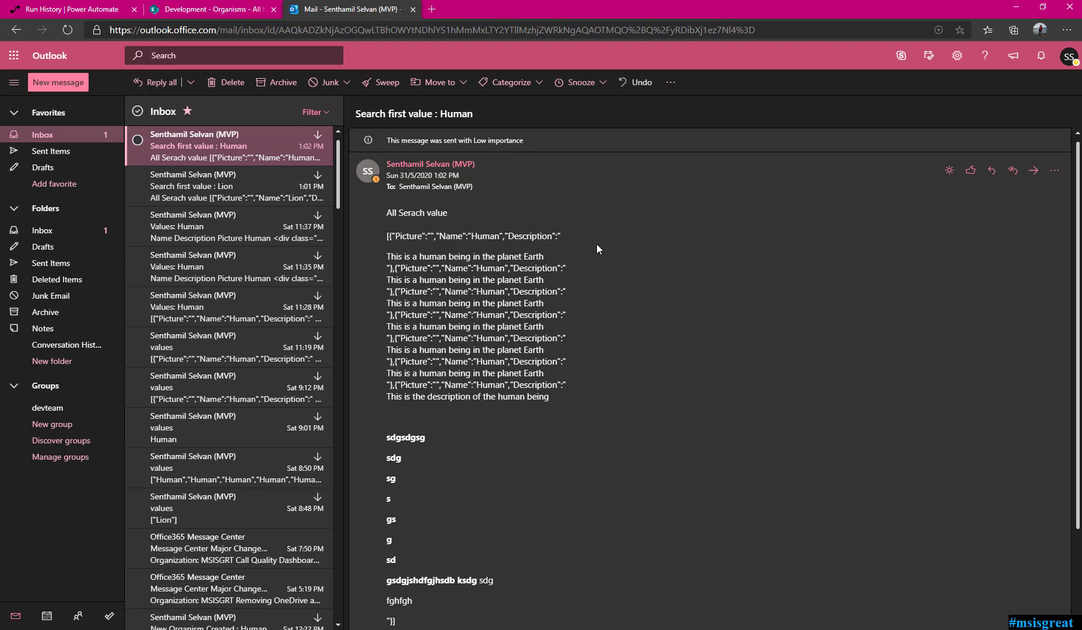
{"action": "left_click_drag", "start_coordinate": [388, 259], "coordinate": [676, 329]}
{"action": "left_click", "coordinate": [492, 272]}
{"action": "left_click", "coordinate": [676, 329]}
{"action": "scroll", "coordinate": [675, 329], "scroll_direction": "down", "scroll_amount": 2}
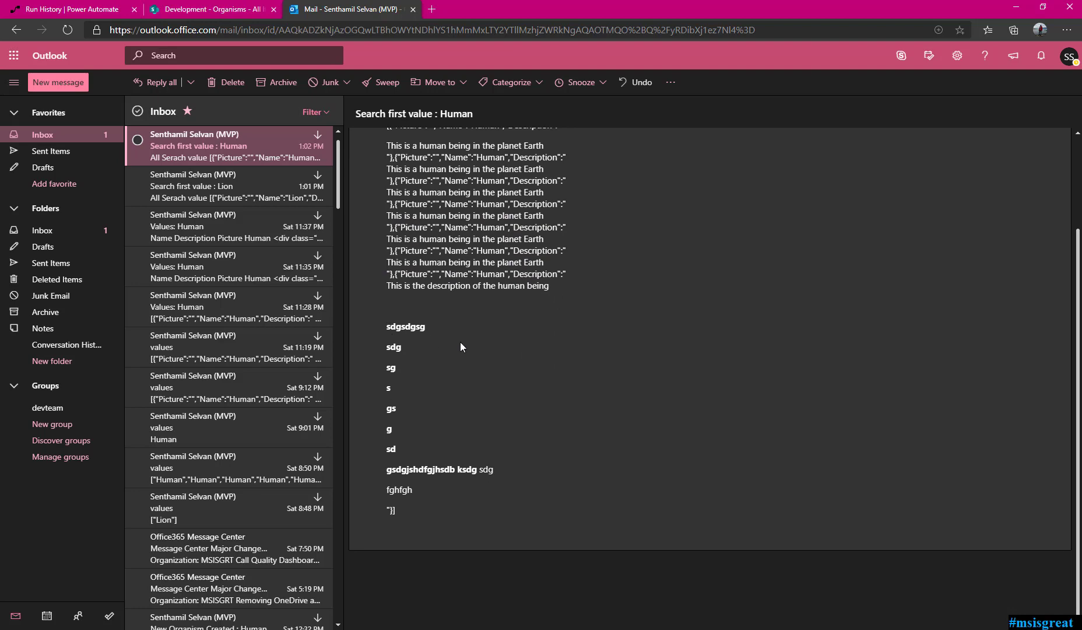
{"action": "left_click_drag", "start_coordinate": [406, 514], "coordinate": [386, 322]}
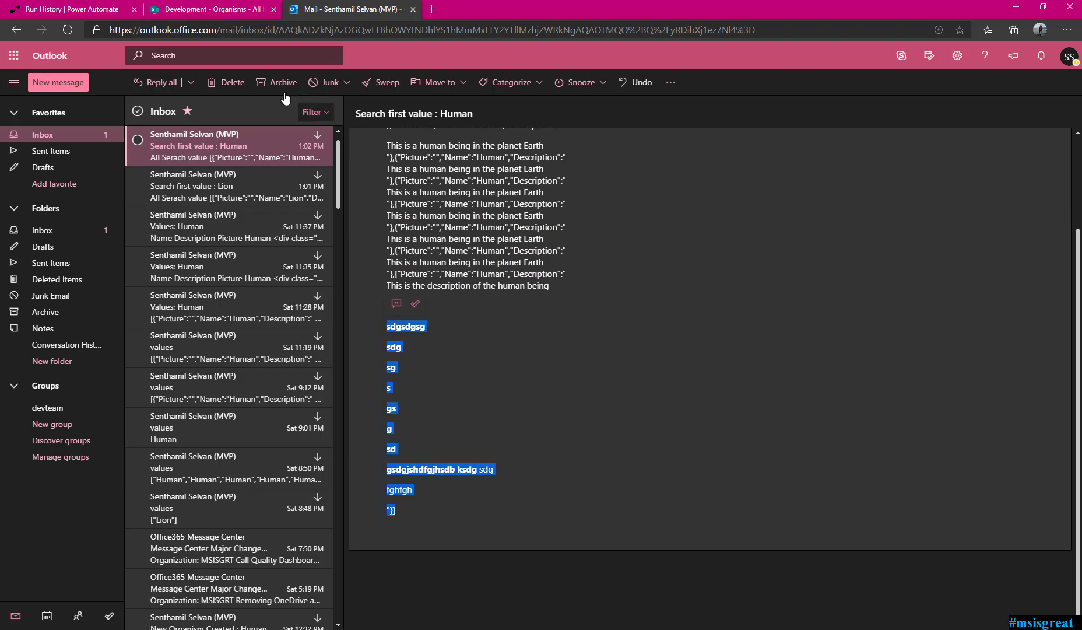
Step: Switch to the SharePoint Organisms list, filter the Name column by Human and look through the matching items' descriptions
{"action": "left_click", "coordinate": [204, 10]}
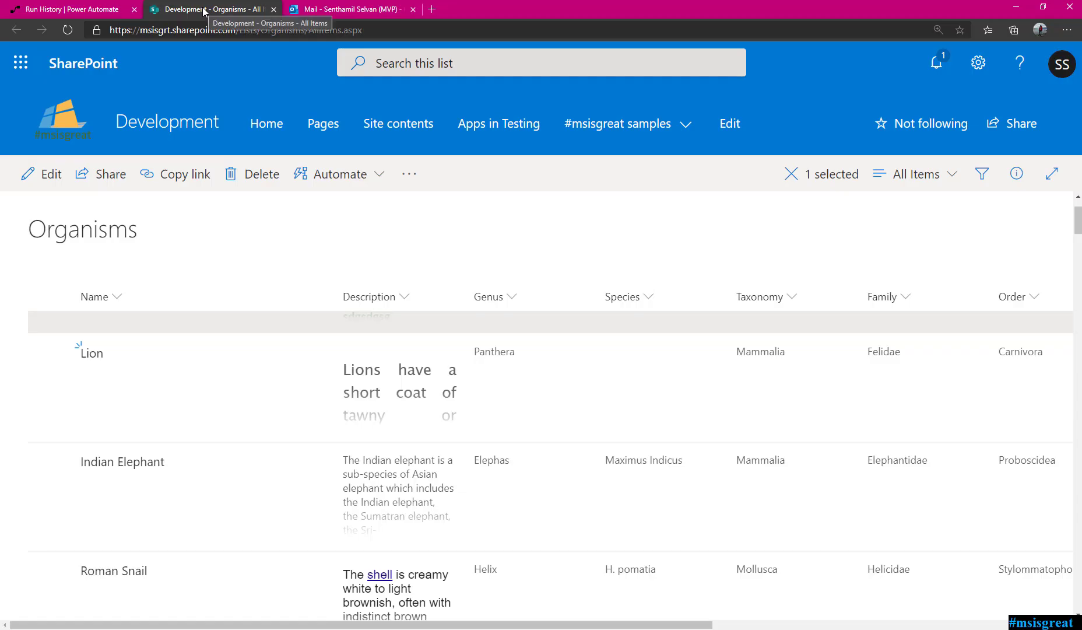
{"action": "left_click", "coordinate": [114, 298]}
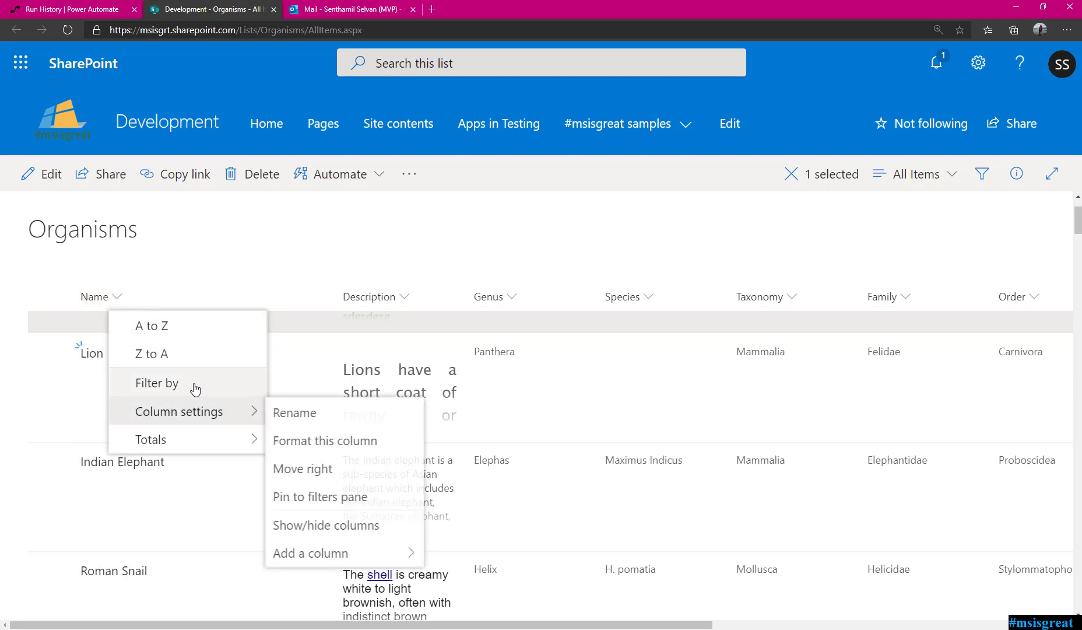
{"action": "left_click", "coordinate": [194, 382]}
{"action": "left_click", "coordinate": [871, 110]}
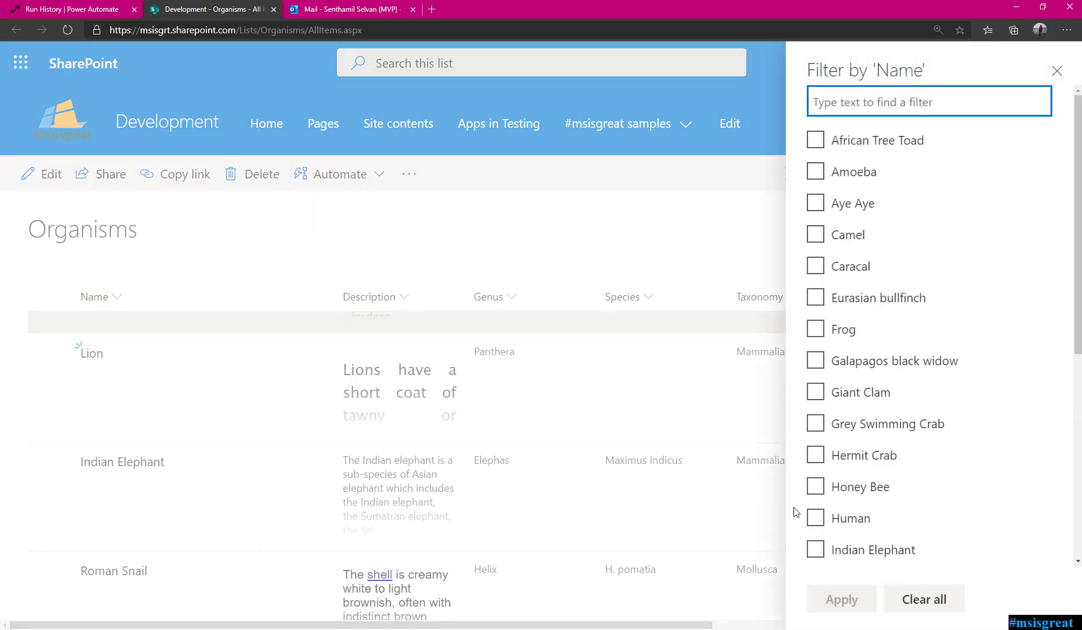
{"action": "left_click", "coordinate": [816, 517]}
{"action": "left_click", "coordinate": [841, 600]}
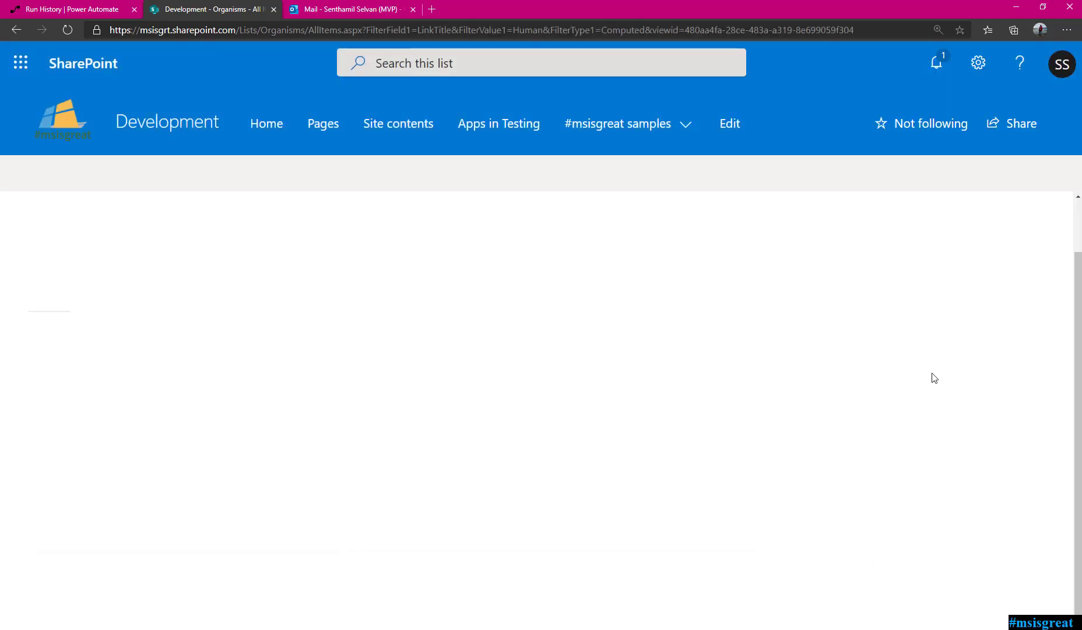
{"action": "scroll", "coordinate": [536, 394], "scroll_direction": "down", "scroll_amount": 1}
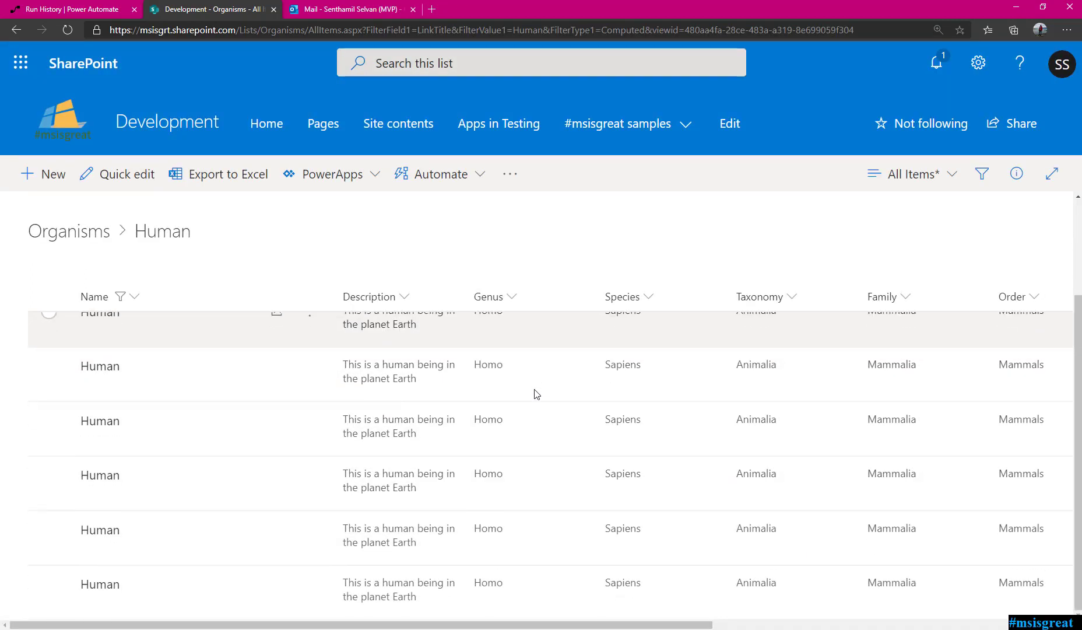
{"action": "mouse_move", "coordinate": [639, 625]}
{"action": "left_mouse_down"}
{"action": "mouse_move", "coordinate": [913, 624]}
{"action": "mouse_move", "coordinate": [640, 624]}
{"action": "left_mouse_up"}
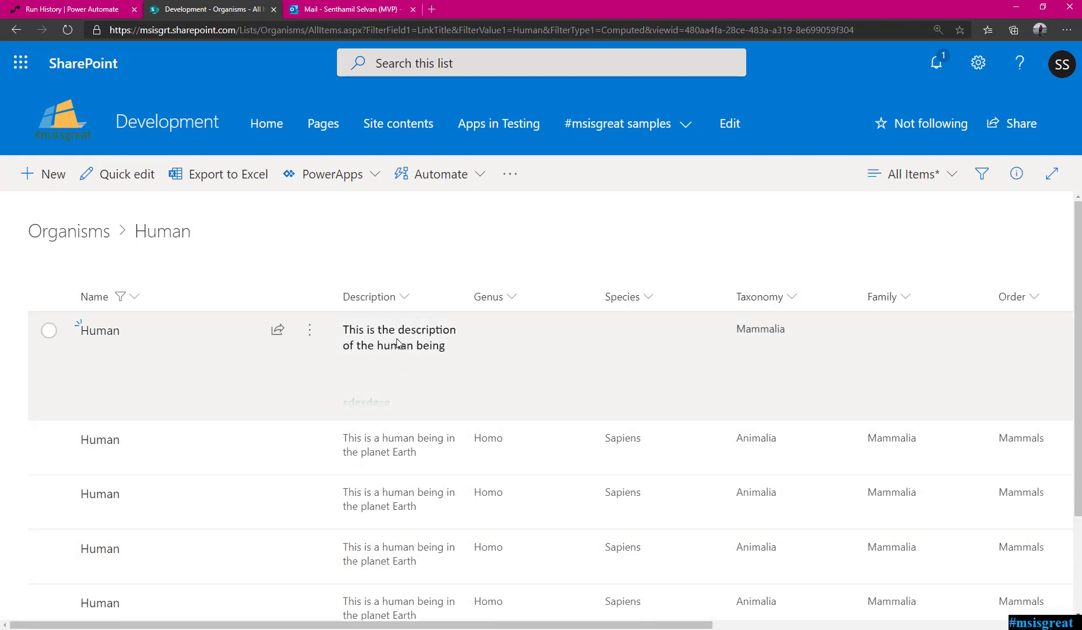
Step: Check the Outlook email against the list, and in Power Automate review the run's actions and the Send an email (V2) subject
{"action": "key", "text": "ctrl+Tab"}
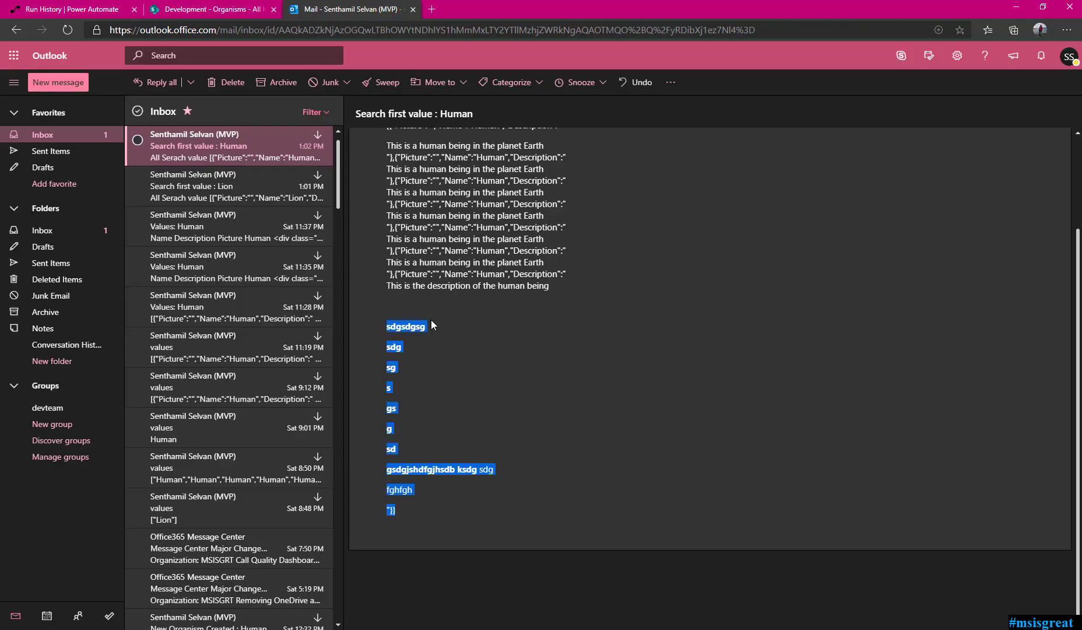
{"action": "left_click", "coordinate": [548, 321]}
{"action": "left_click", "coordinate": [100, 9]}
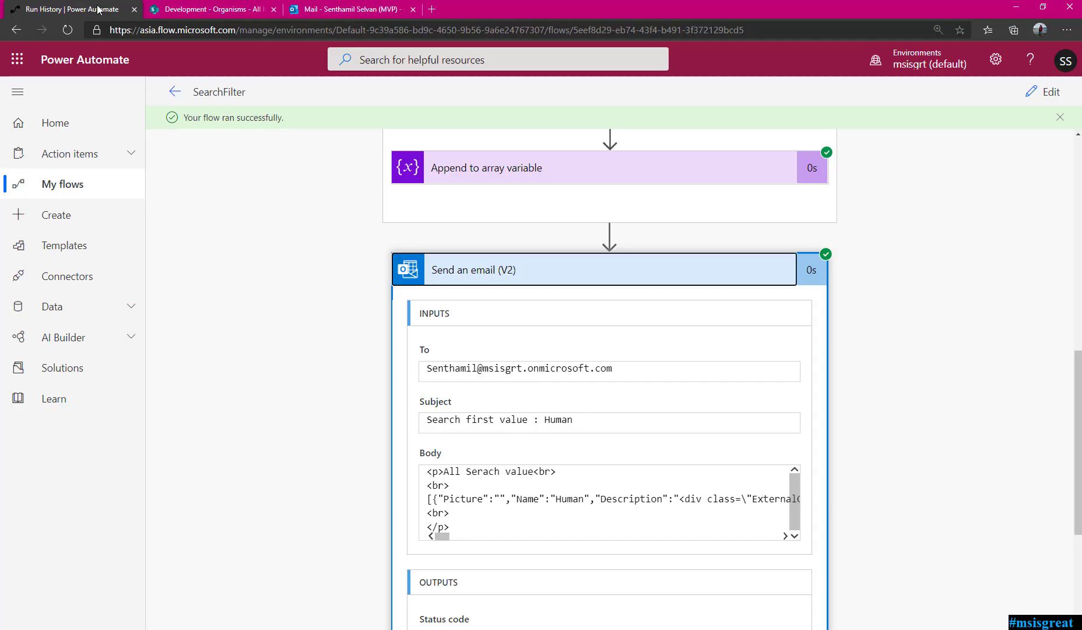
{"action": "scroll", "coordinate": [653, 269], "scroll_direction": "up", "scroll_amount": 5}
{"action": "scroll", "coordinate": [862, 234], "scroll_direction": "up", "scroll_amount": 8}
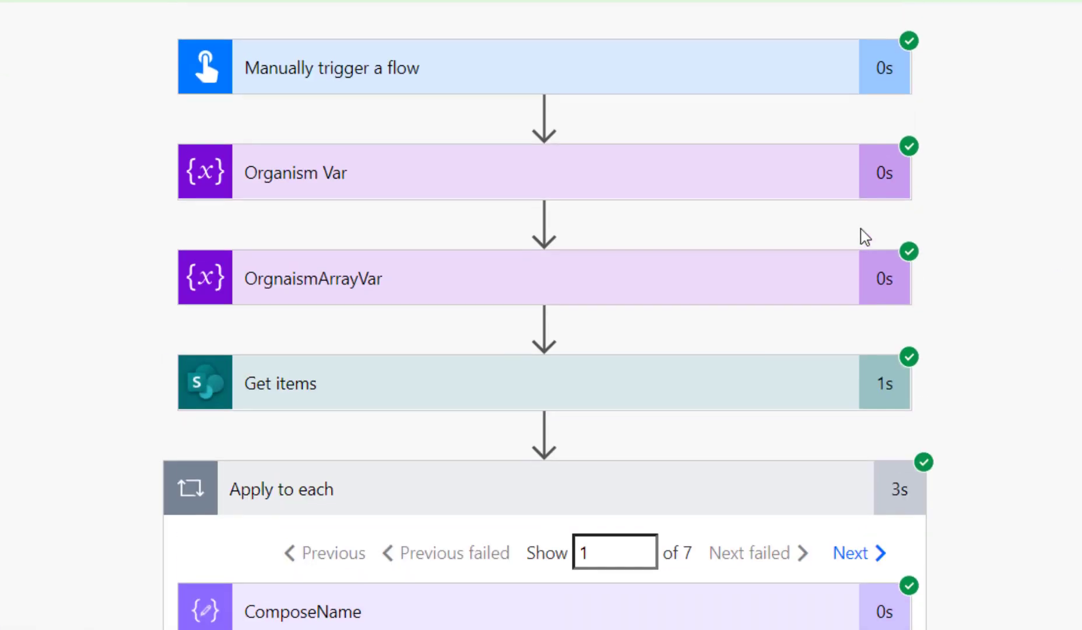
{"action": "left_click", "coordinate": [742, 495]}
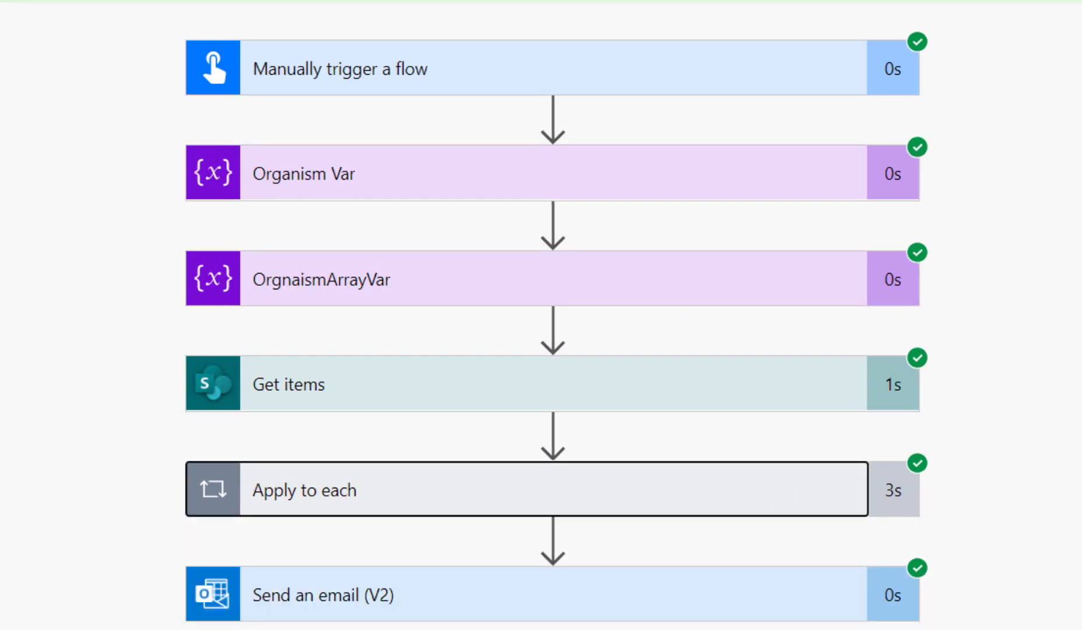
{"action": "left_click", "coordinate": [618, 580]}
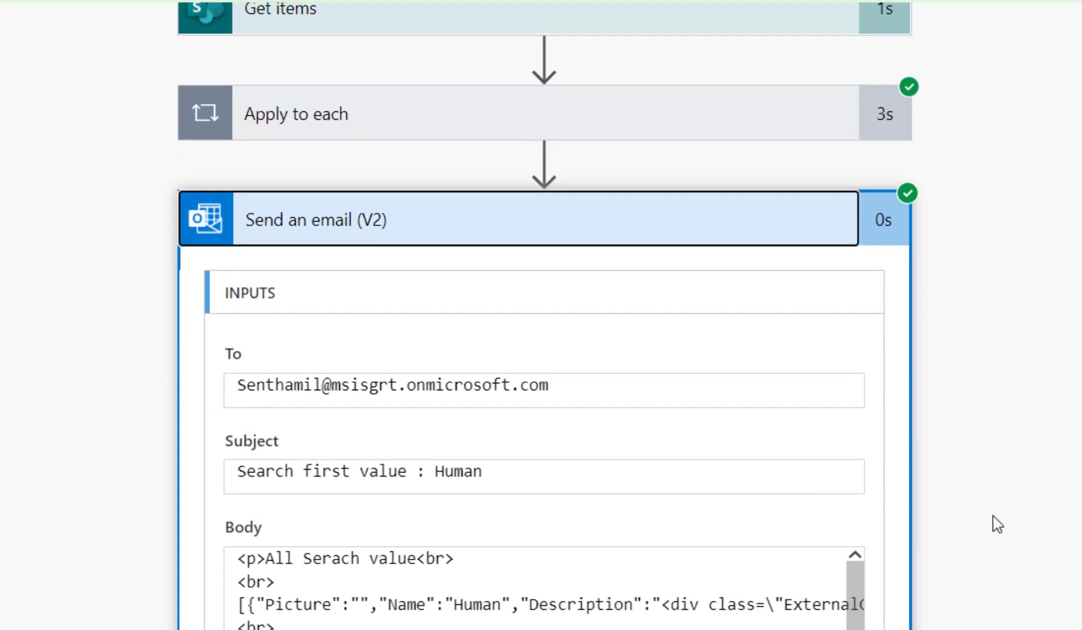
{"action": "double_click", "coordinate": [444, 475]}
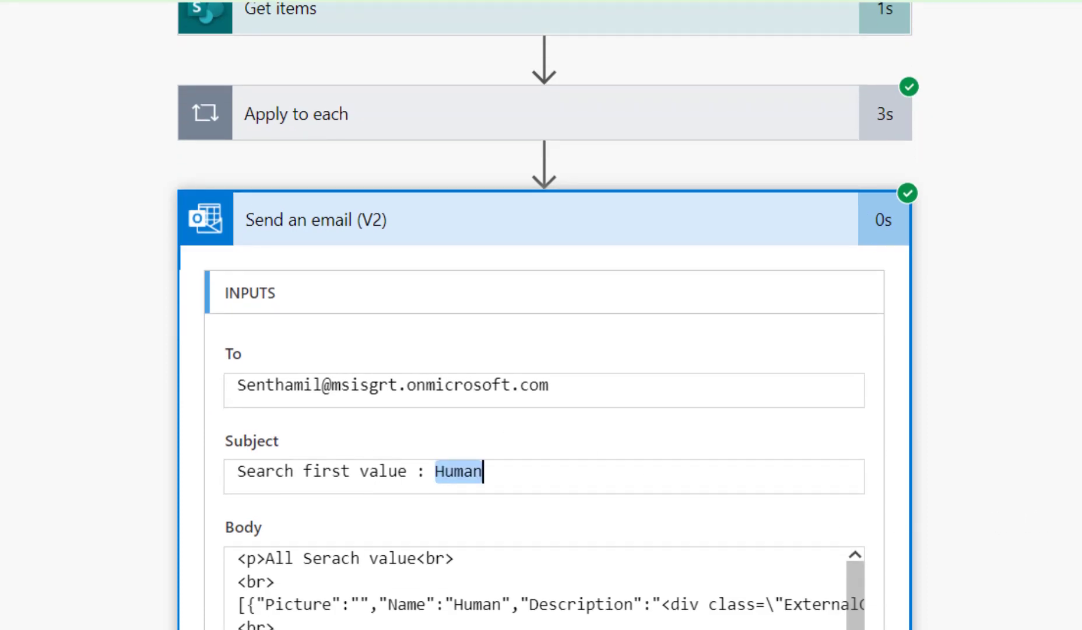
{"action": "scroll", "coordinate": [697, 504], "scroll_direction": "down", "scroll_amount": 6}
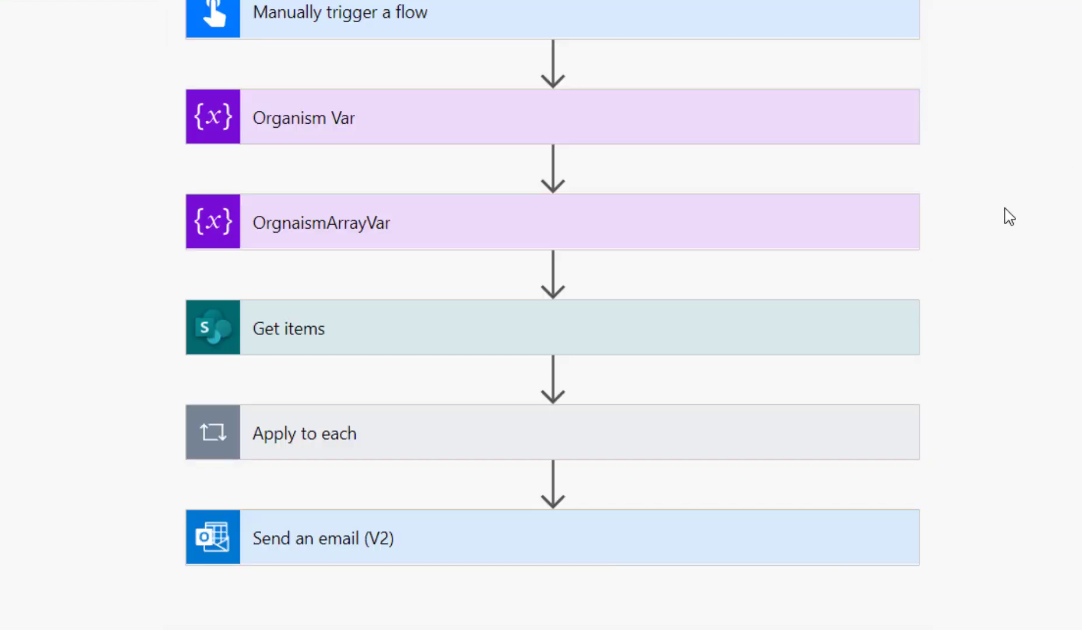
Step: Insert a Create HTML table action between Apply to each and Send an email (V2), using the OrganismsArray variable as its source
{"action": "left_click", "coordinate": [553, 479]}
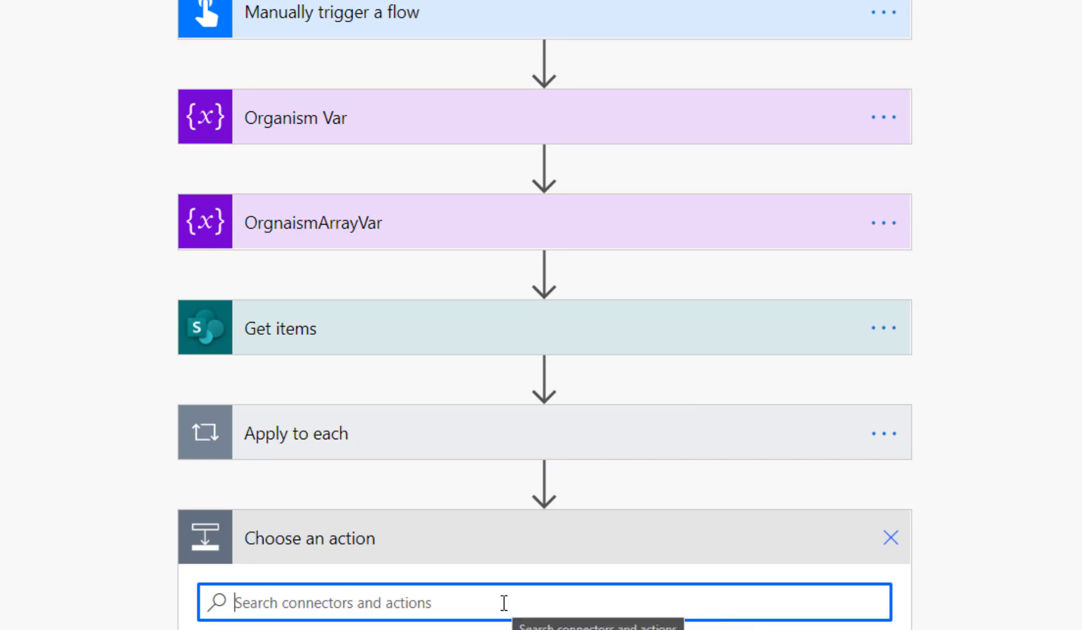
{"action": "type", "text": "html ta"}
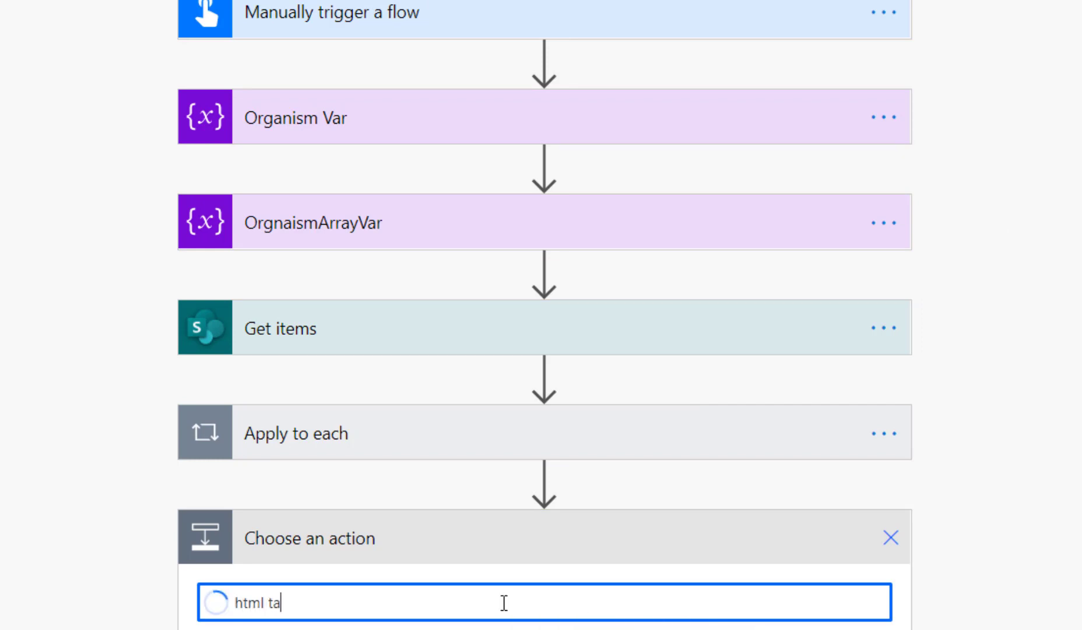
{"action": "scroll", "coordinate": [512, 603], "scroll_direction": "down", "scroll_amount": 5}
{"action": "left_click", "coordinate": [584, 575]}
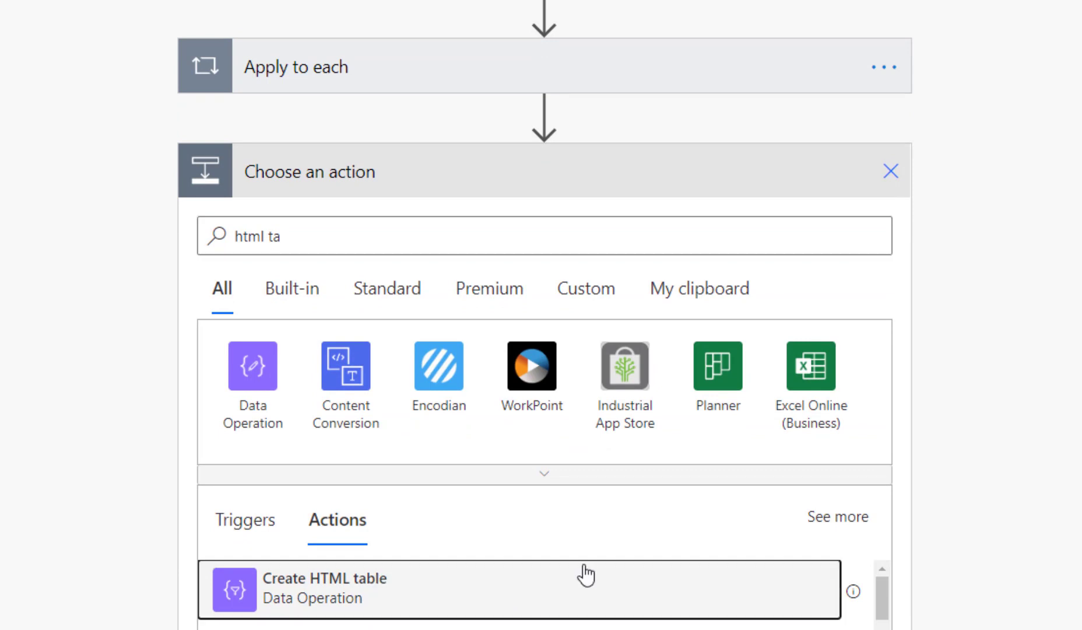
{"action": "left_click", "coordinate": [456, 545]}
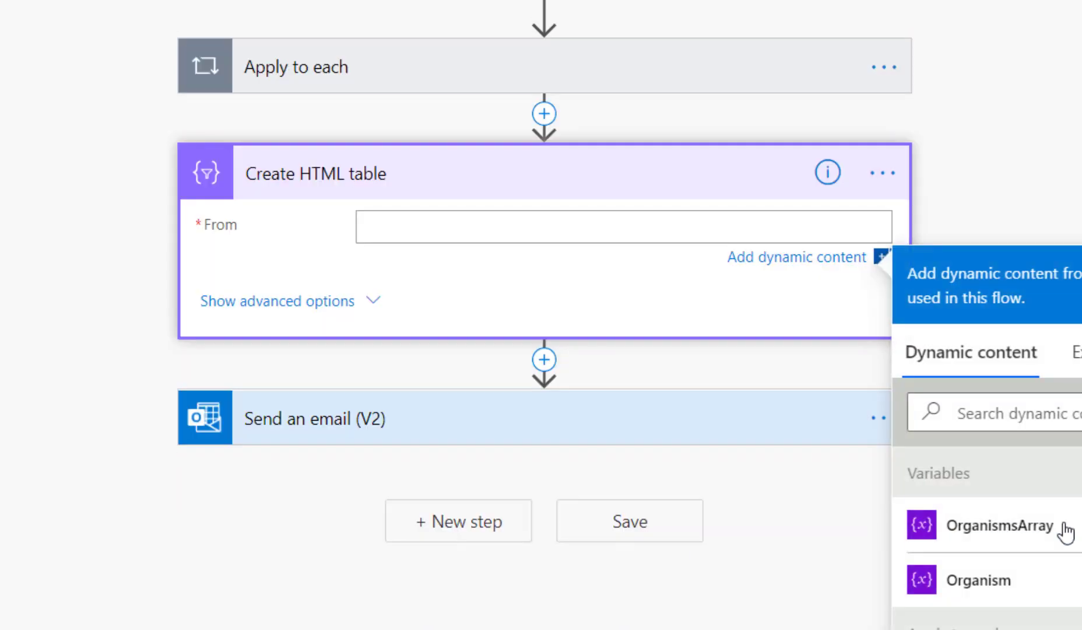
{"action": "left_click", "coordinate": [1046, 541]}
Step: Replace the array variable in the Send an email (V2) body with the Output of Create HTML table
{"action": "left_click", "coordinate": [810, 440]}
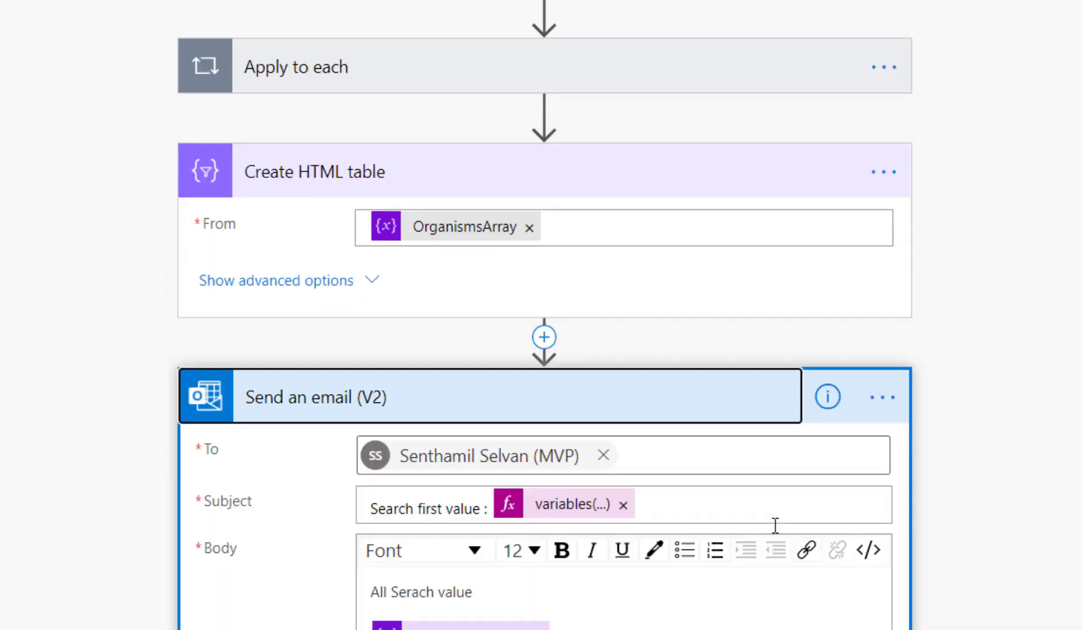
{"action": "left_click", "coordinate": [408, 623]}
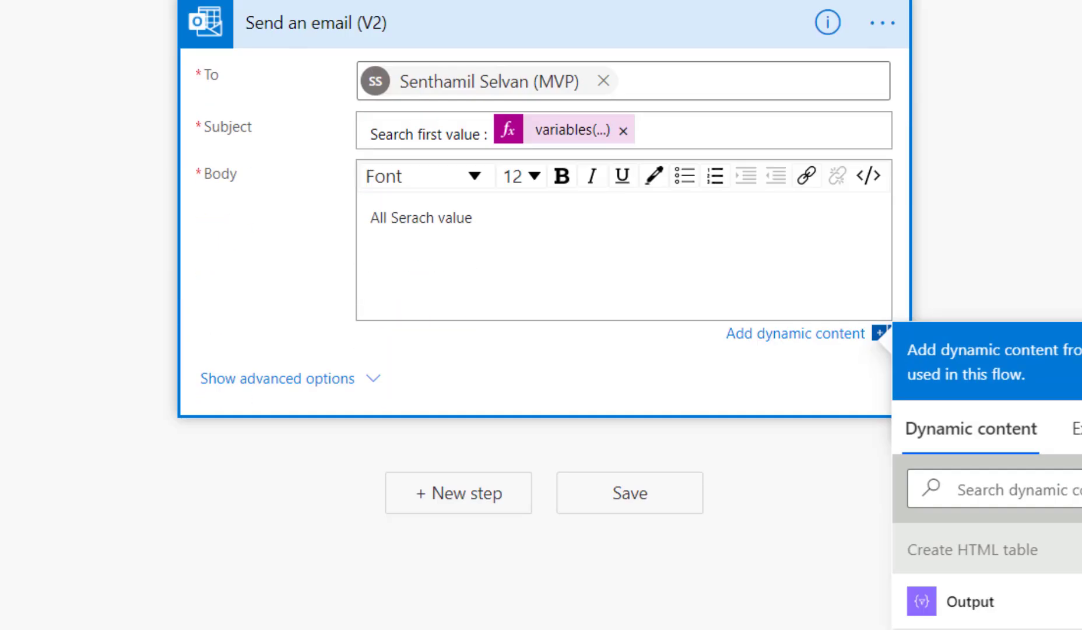
{"action": "left_click", "coordinate": [991, 495]}
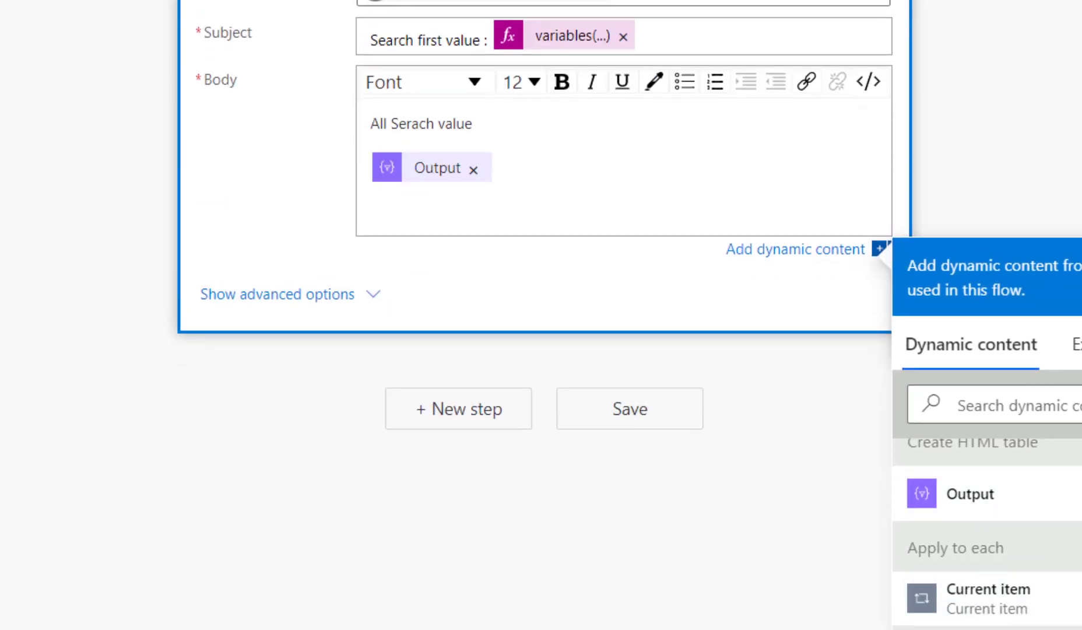
{"action": "scroll", "coordinate": [1078, 154], "scroll_direction": "up", "scroll_amount": 10}
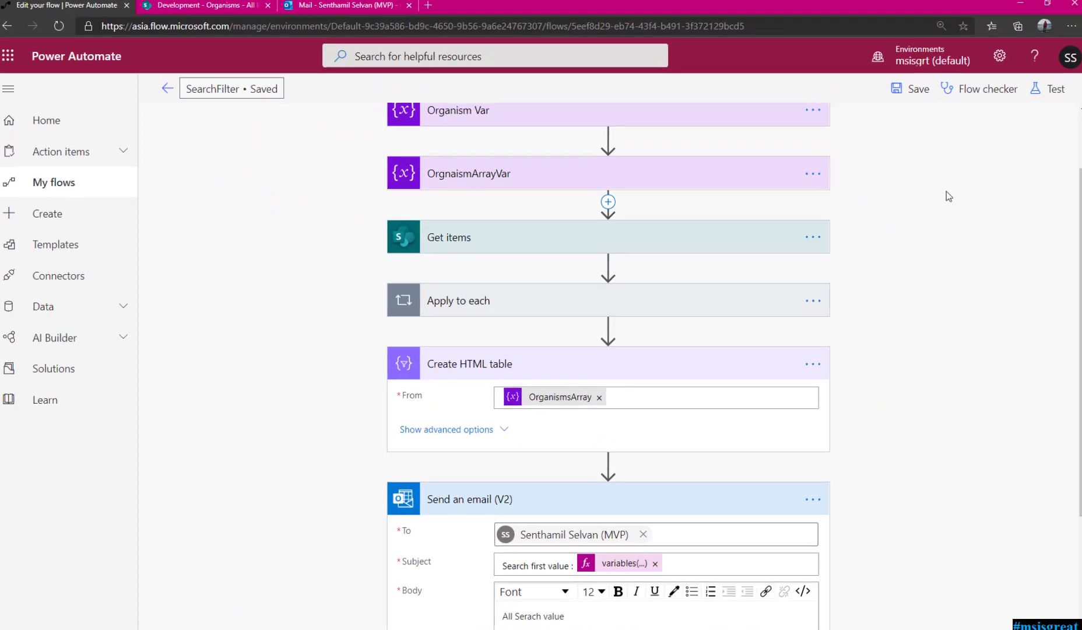
Step: Test the flow with a manual trigger, running it with OrganismName li
{"action": "left_click", "coordinate": [1051, 93]}
{"action": "left_click", "coordinate": [880, 128]}
{"action": "left_click", "coordinate": [884, 188]}
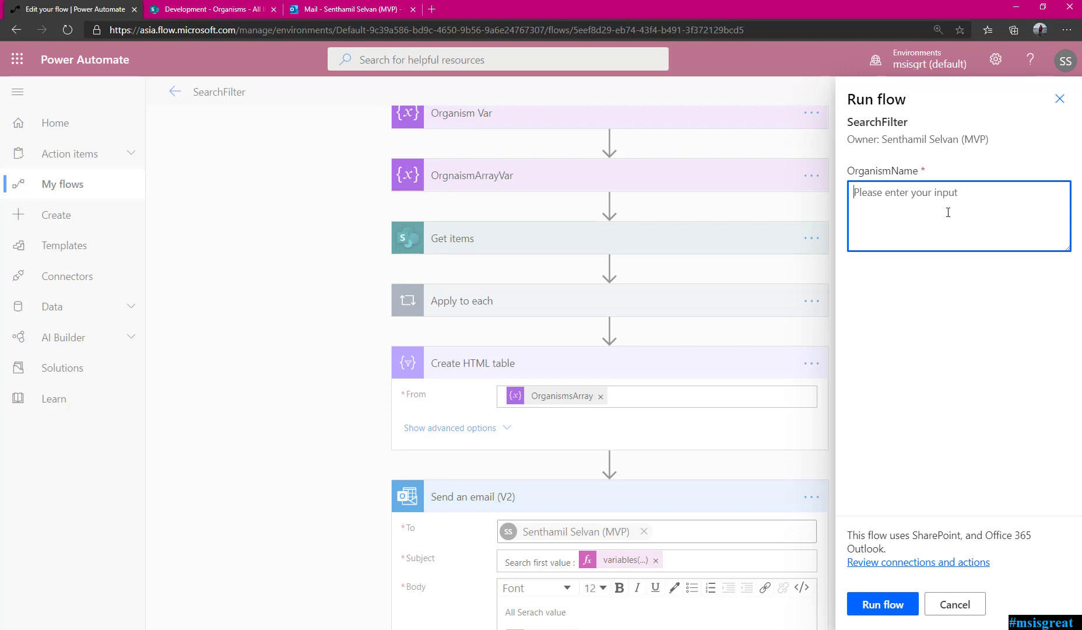
{"action": "type", "text": "li"}
{"action": "left_click", "coordinate": [891, 602]}
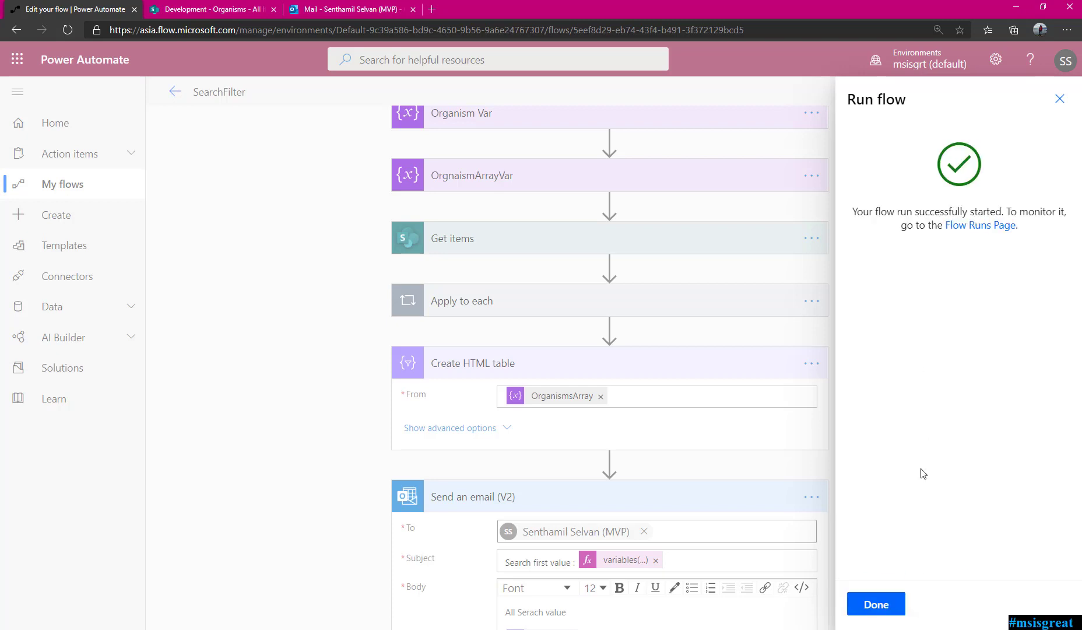
{"action": "left_click", "coordinate": [875, 604]}
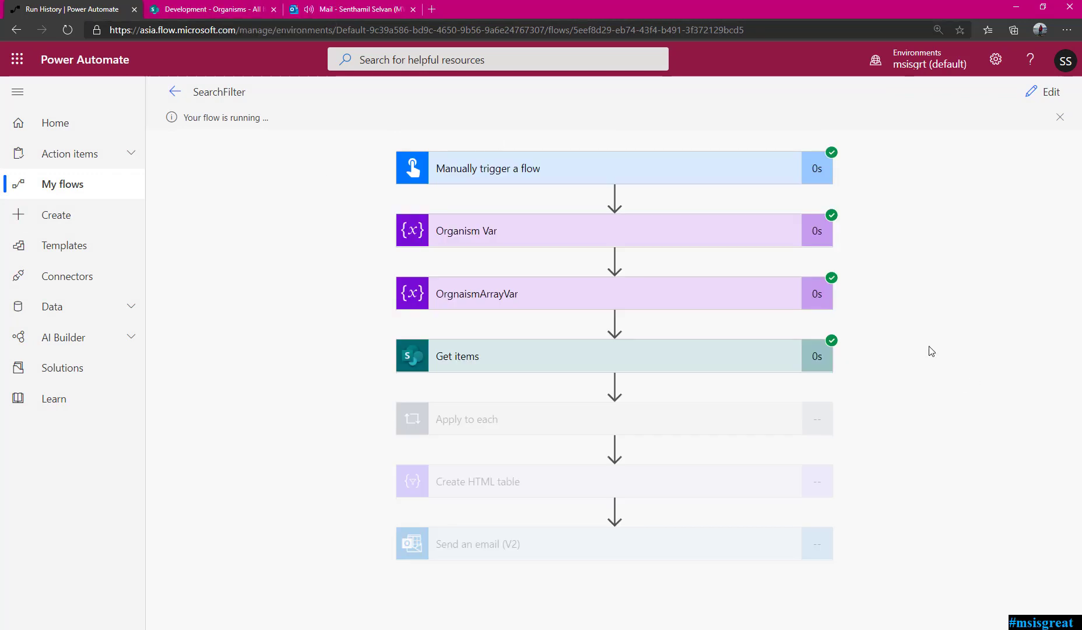
Step: Switch to Outlook, open the newest search result email and examine its HTML table, especially the markup in the Description column
{"action": "left_click", "coordinate": [356, 7]}
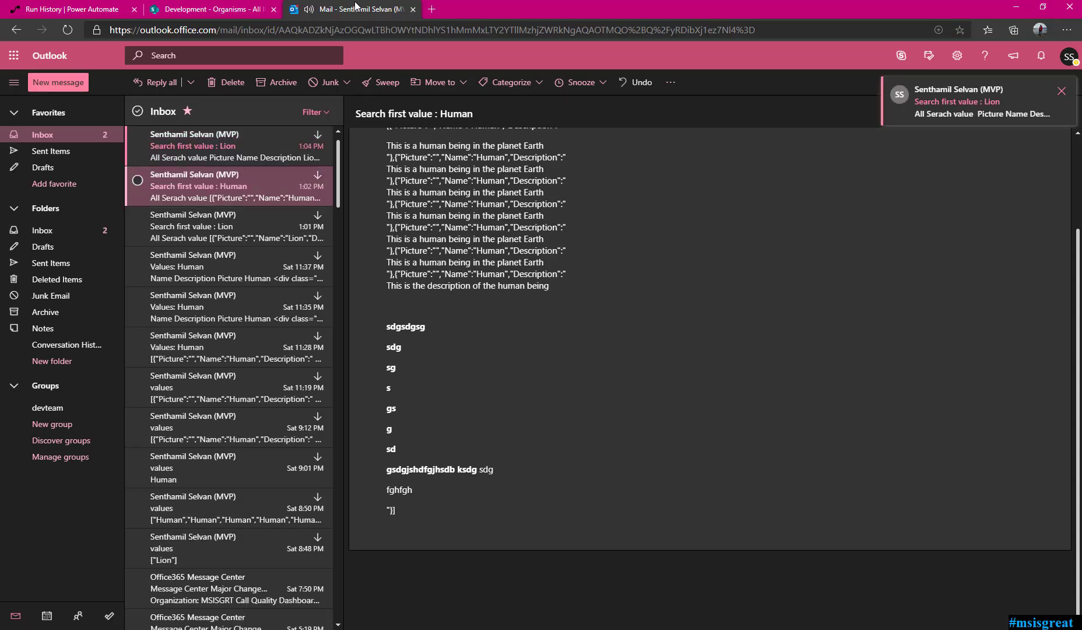
{"action": "left_click", "coordinate": [220, 144]}
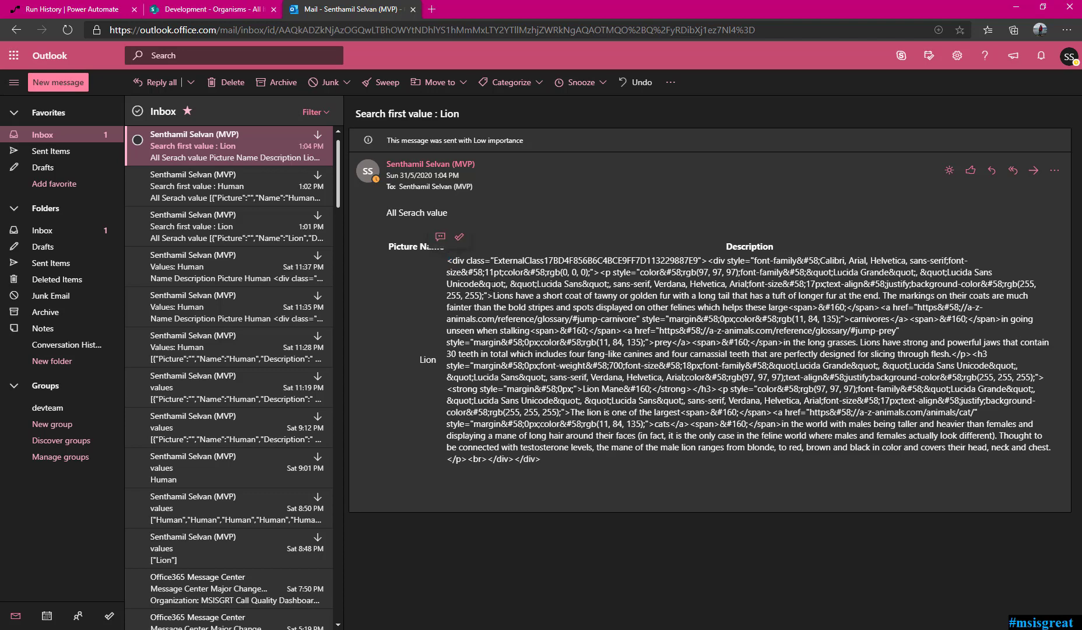
{"action": "left_click_drag", "start_coordinate": [449, 259], "coordinate": [592, 461]}
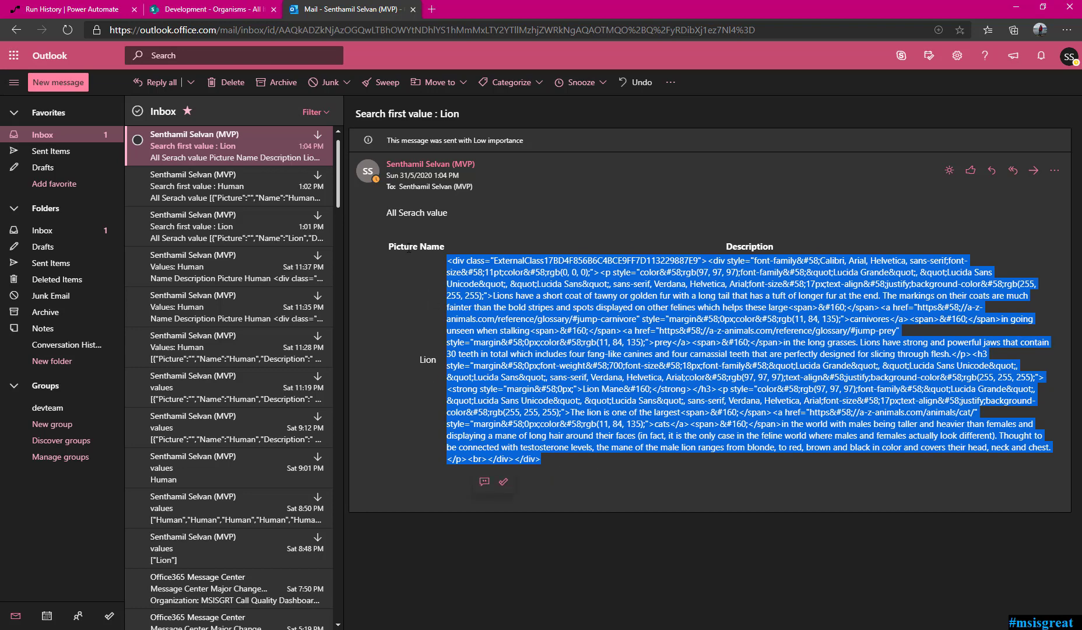
{"action": "left_click", "coordinate": [534, 326]}
{"action": "left_click", "coordinate": [200, 184]}
{"action": "left_click", "coordinate": [223, 155]}
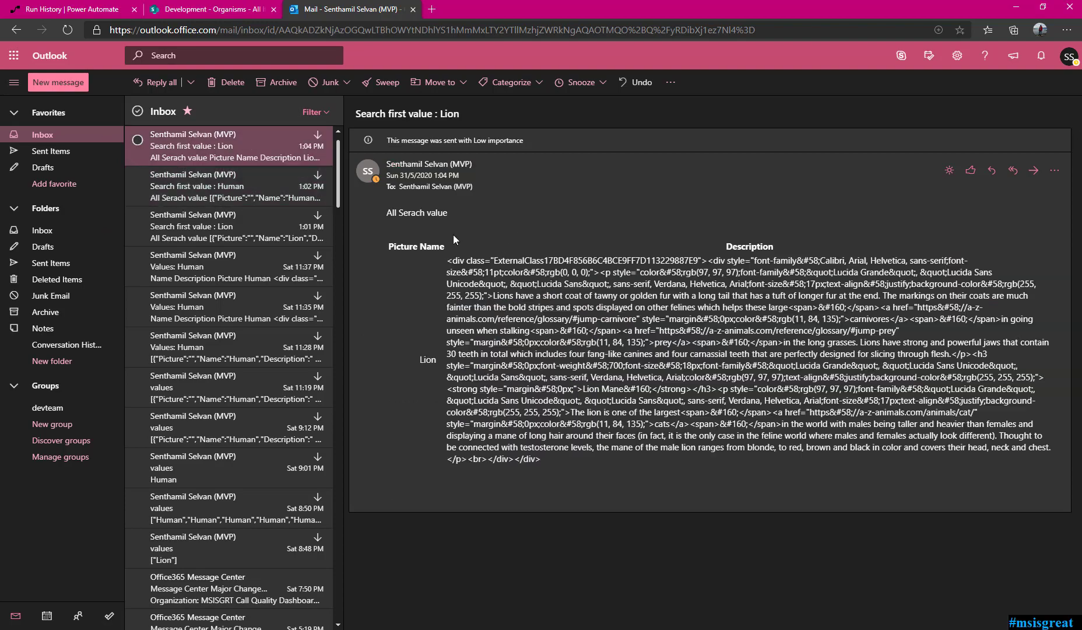
Step: Switch to the SharePoint Organisms list and sort it by Name from A to Z
{"action": "left_click", "coordinate": [188, 13]}
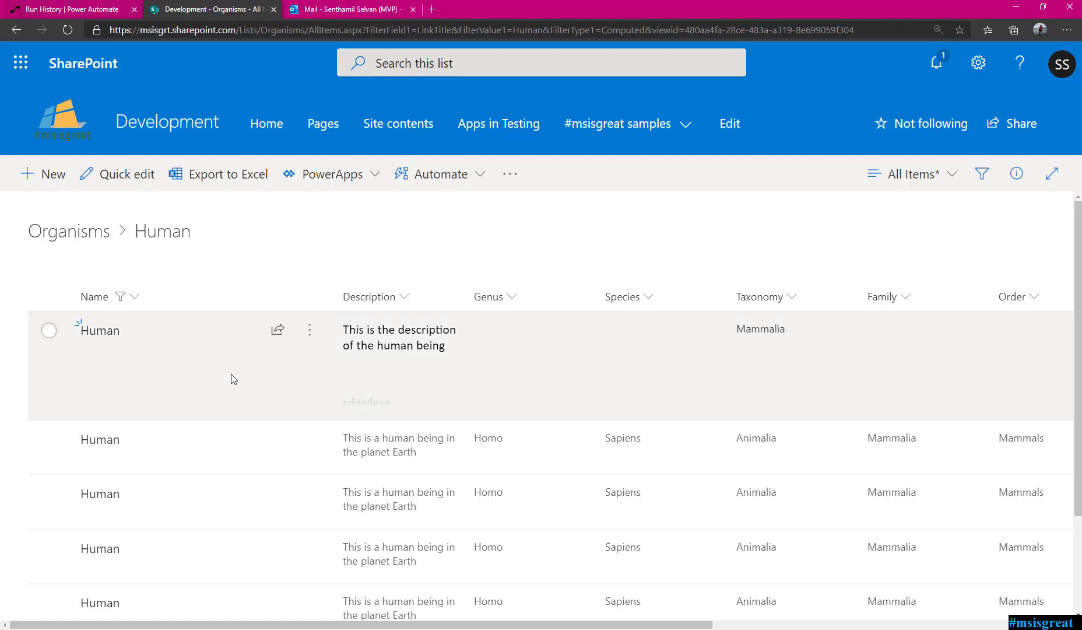
{"action": "left_click", "coordinate": [134, 298]}
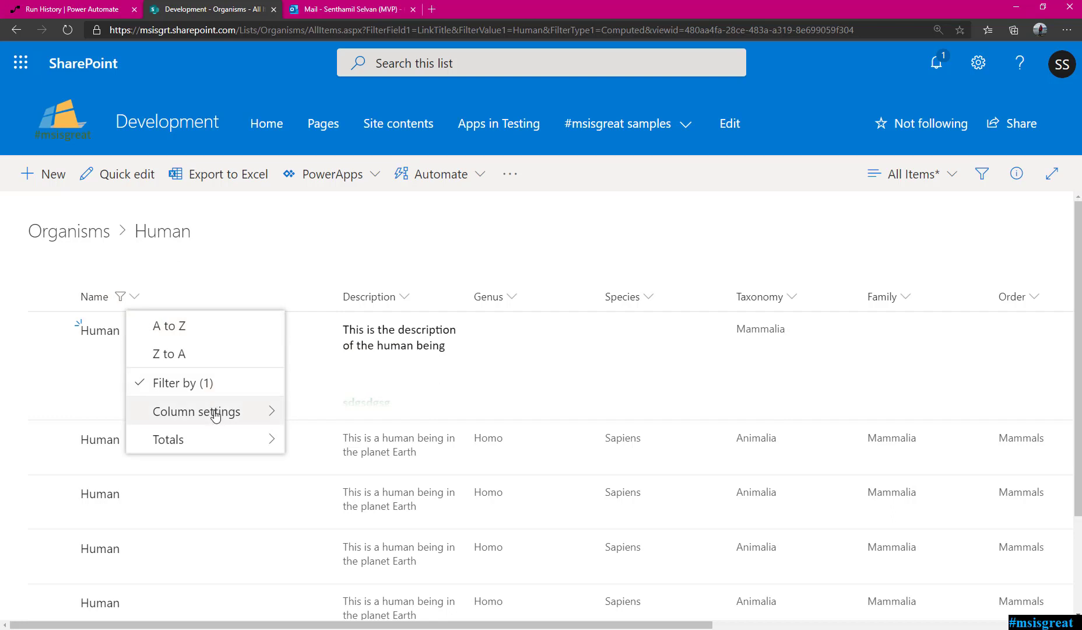
{"action": "left_click", "coordinate": [225, 327]}
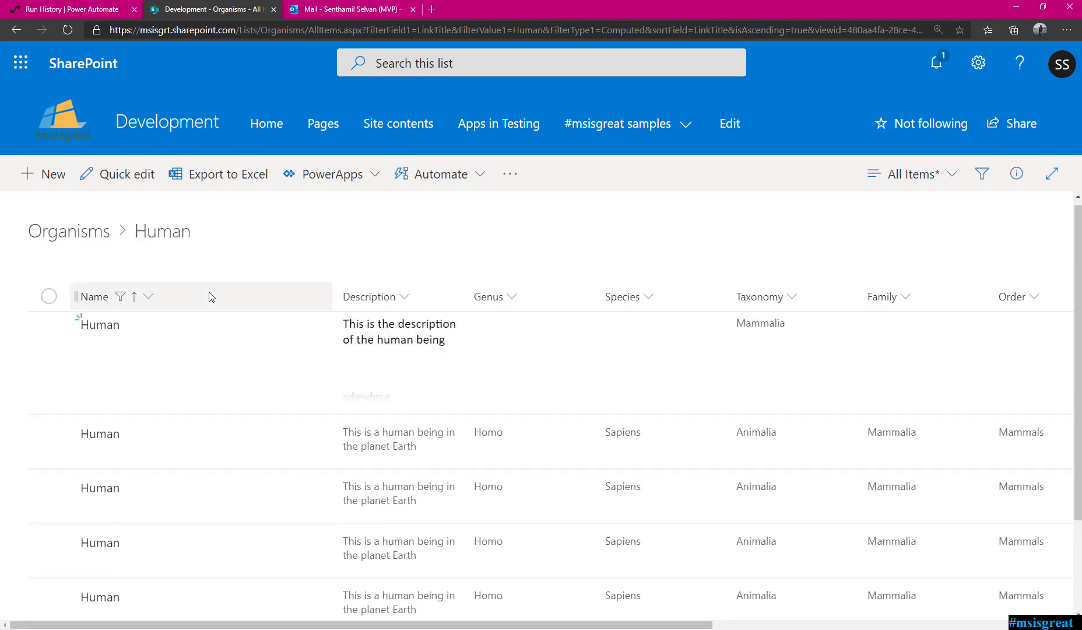
Step: Change the list's Name filter from Human to Amoeba and Camel, and look through the filtered items
{"action": "left_click", "coordinate": [153, 298]}
{"action": "left_click", "coordinate": [165, 386]}
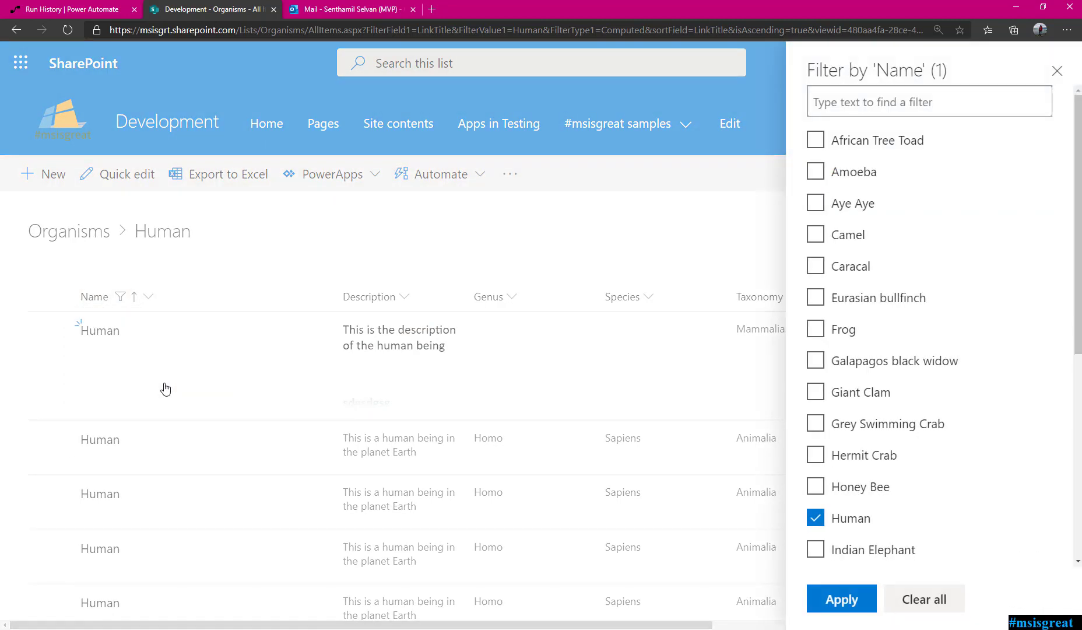
{"action": "left_click", "coordinate": [814, 173]}
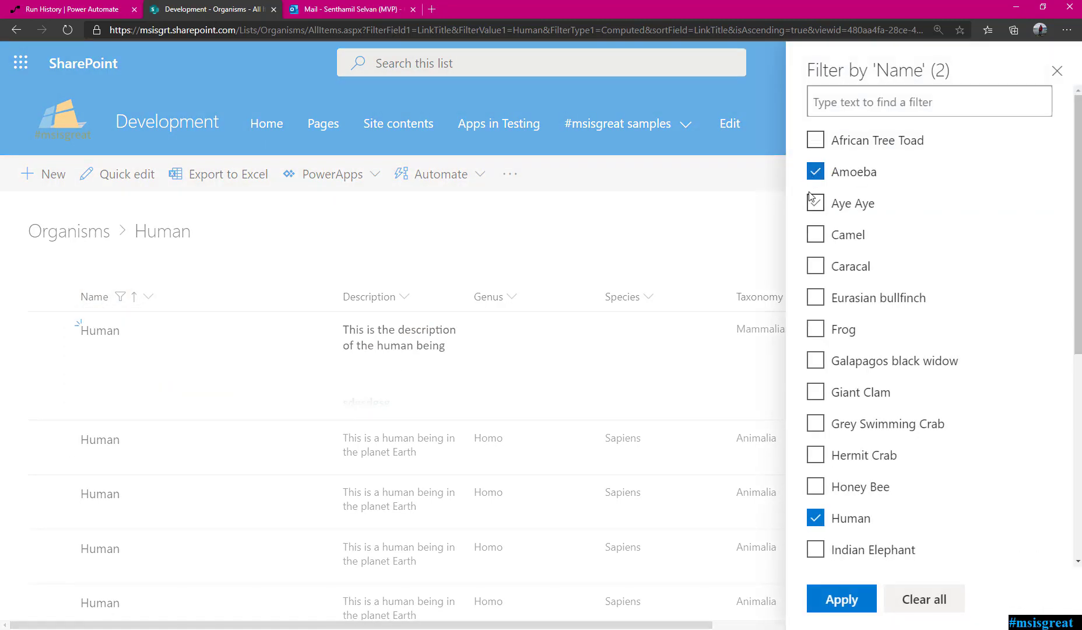
{"action": "left_click", "coordinate": [816, 235]}
{"action": "left_click", "coordinate": [815, 517]}
{"action": "left_click", "coordinate": [793, 543]}
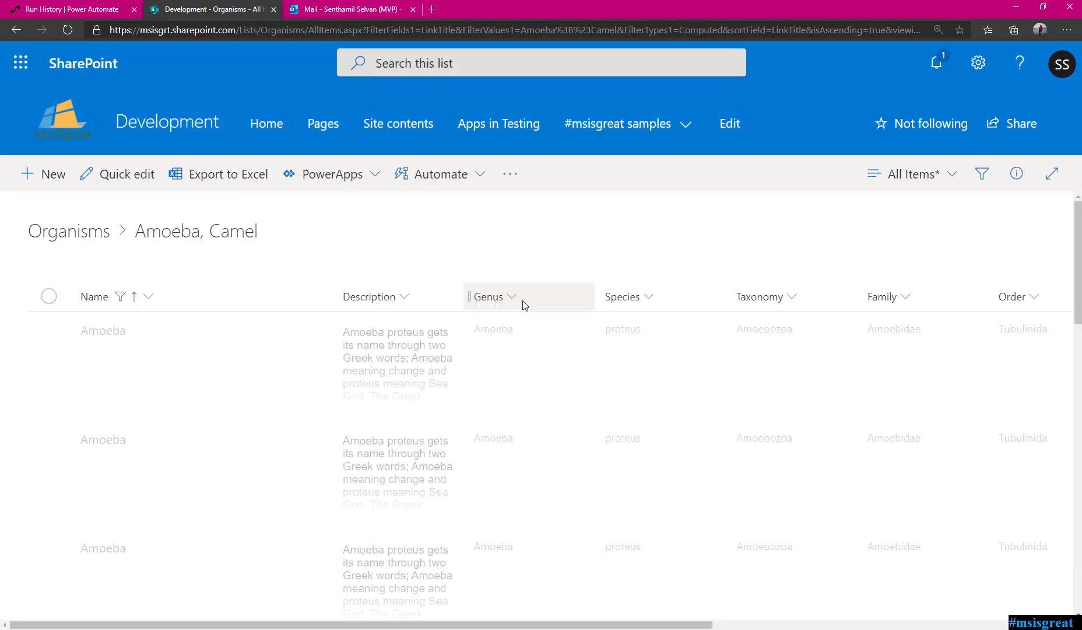
{"action": "scroll", "coordinate": [333, 333], "scroll_direction": "down", "scroll_amount": 1}
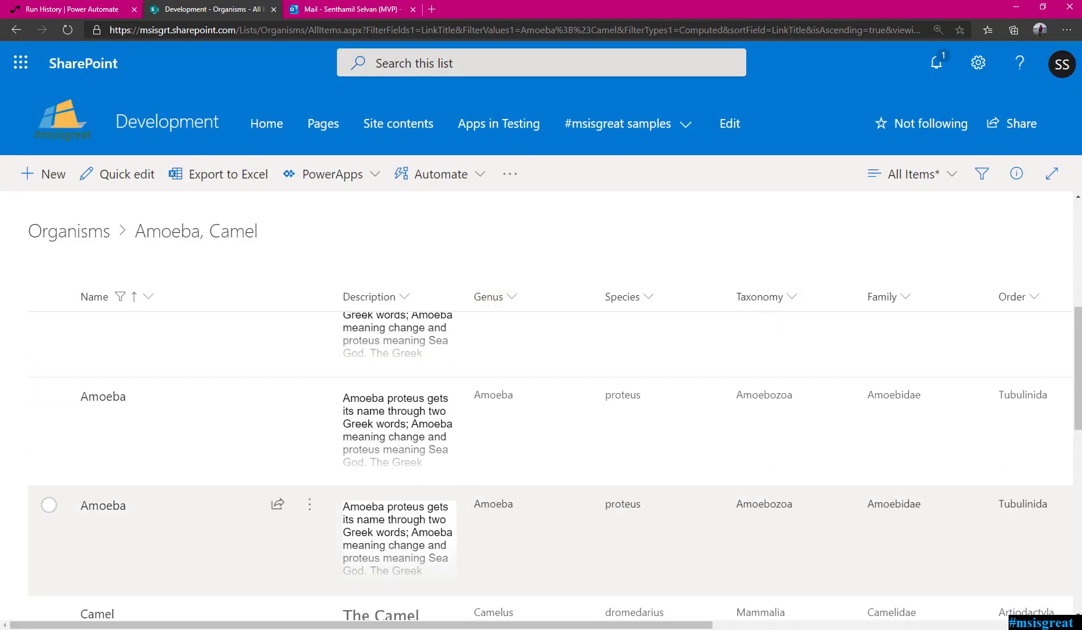
Step: Switch to Power Automate, leave the finished run's details and return to editing the SearchFilter flow
{"action": "scroll", "coordinate": [482, 433], "scroll_direction": "up", "scroll_amount": 1}
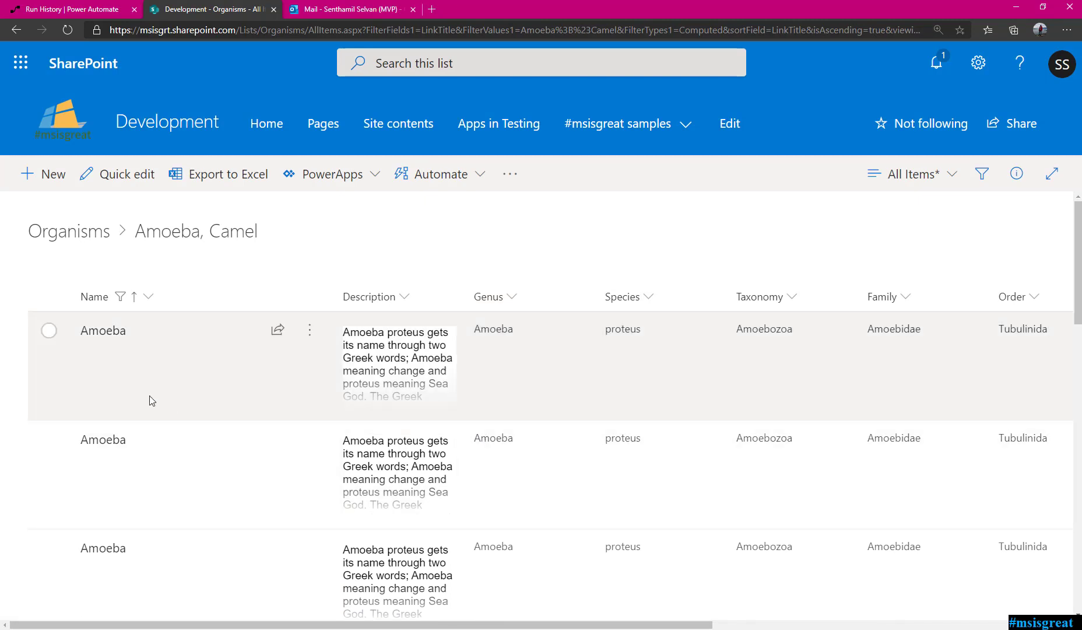
{"action": "left_click", "coordinate": [81, 9]}
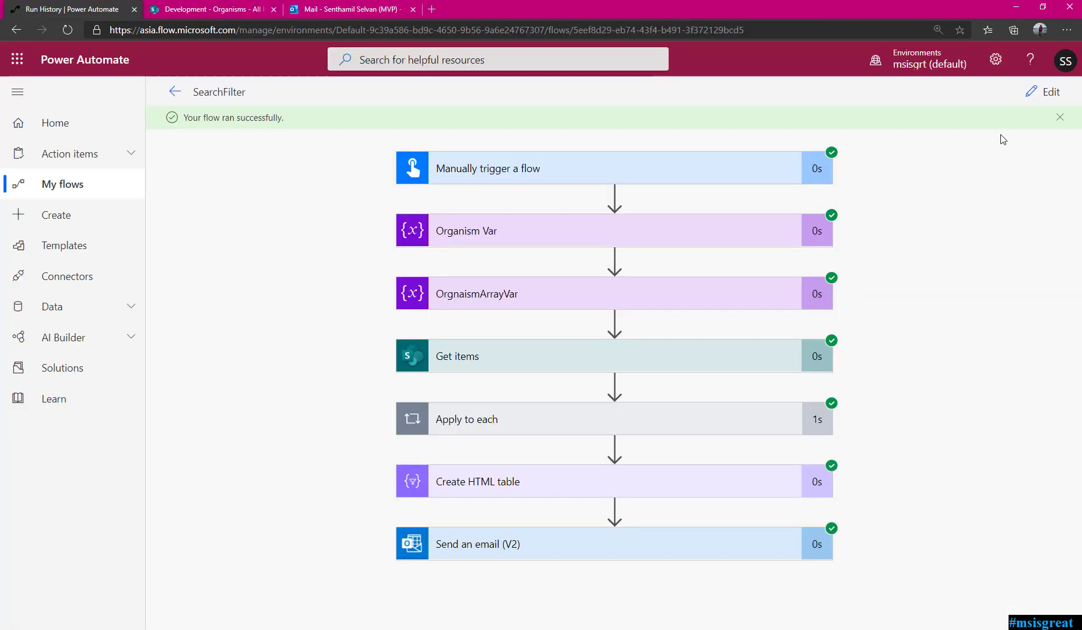
{"action": "left_click", "coordinate": [175, 92]}
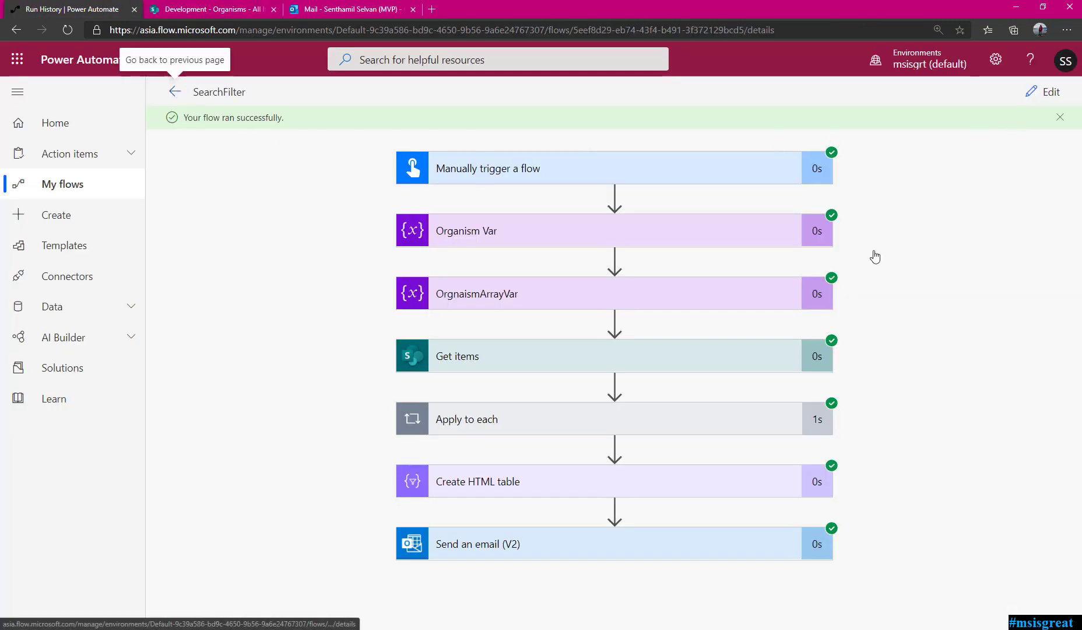
{"action": "left_click", "coordinate": [182, 94]}
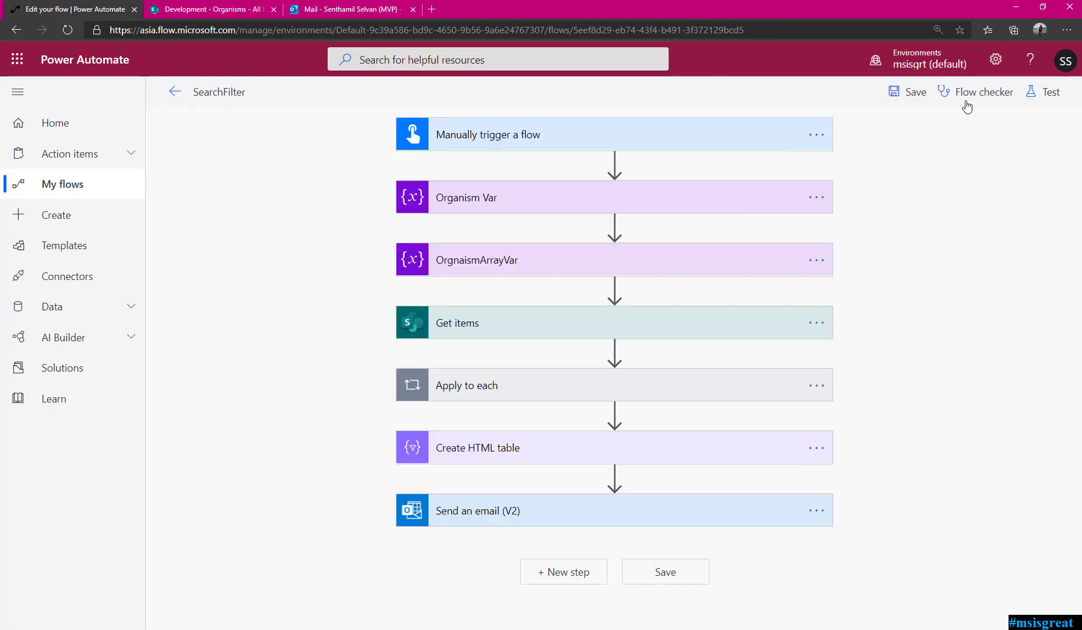
Step: Test the SearchFilter flow by performing the trigger action, running it with OrganismName am
{"action": "left_click", "coordinate": [1030, 92]}
{"action": "left_click", "coordinate": [860, 126]}
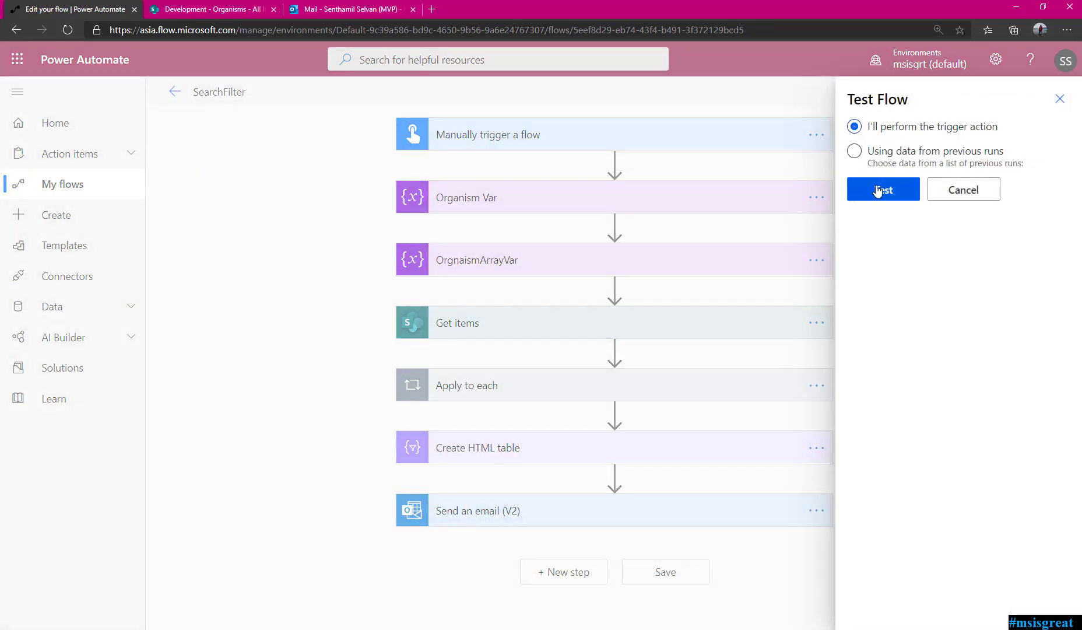
{"action": "left_click", "coordinate": [889, 190]}
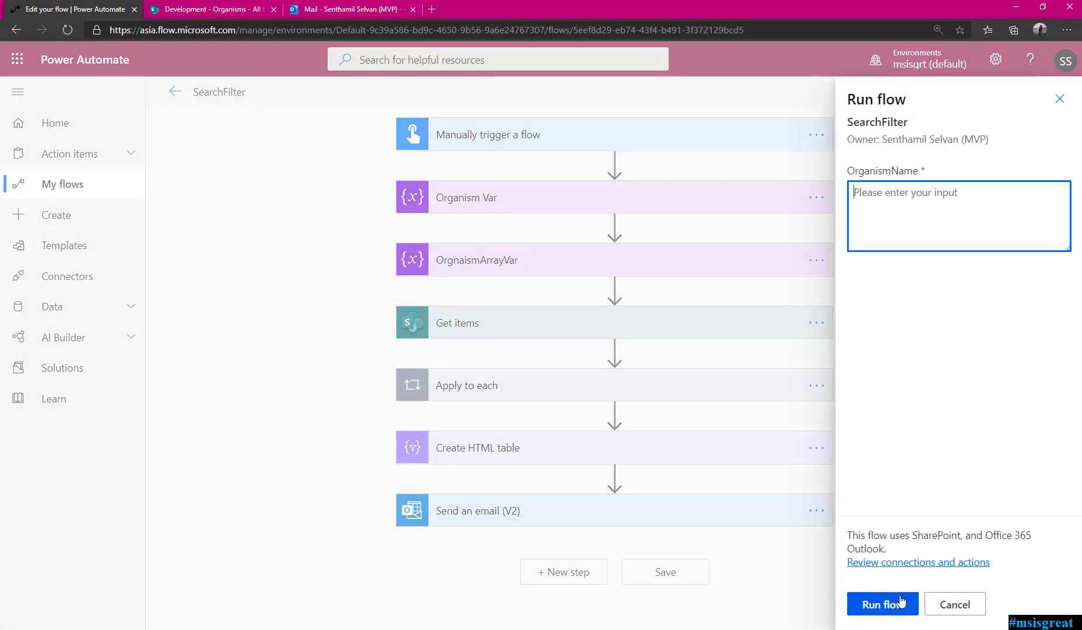
{"action": "type", "text": "am"}
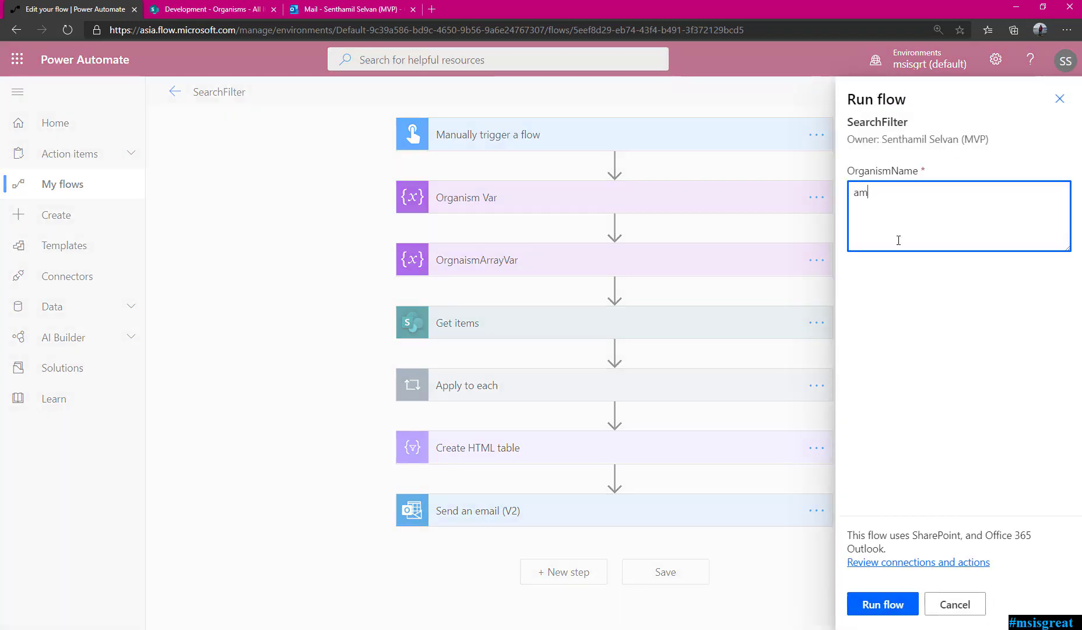
{"action": "left_click", "coordinate": [898, 606]}
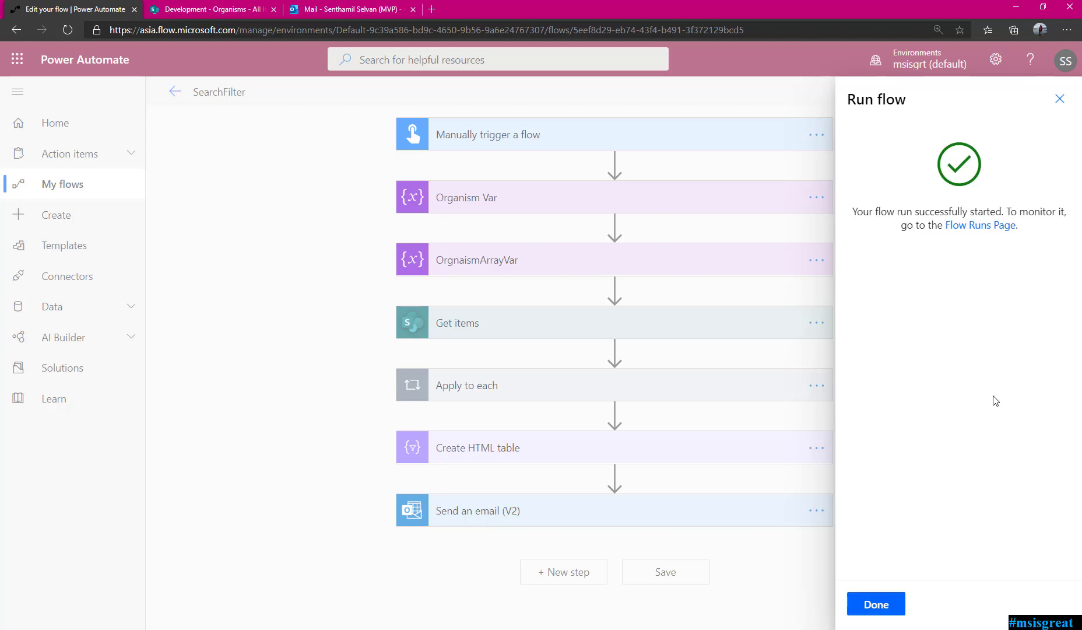
{"action": "left_click", "coordinate": [889, 611]}
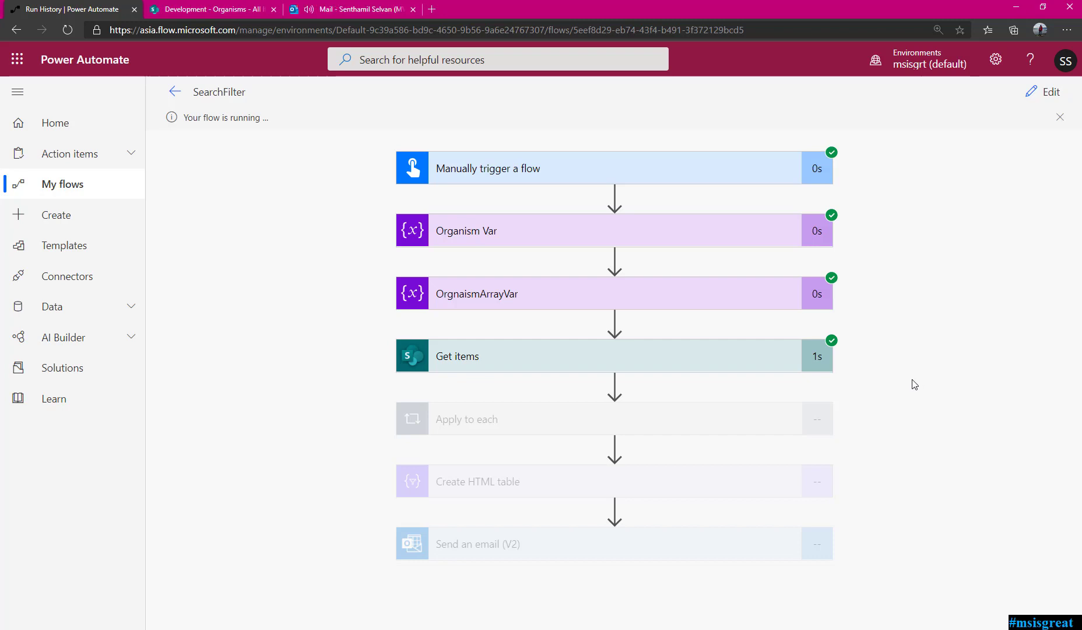
Step: Switch to Outlook, read through all organism rows in the "Search first value : Amoeba" email's table, and return to the flow run in Power Automate
{"action": "left_click", "coordinate": [333, 6]}
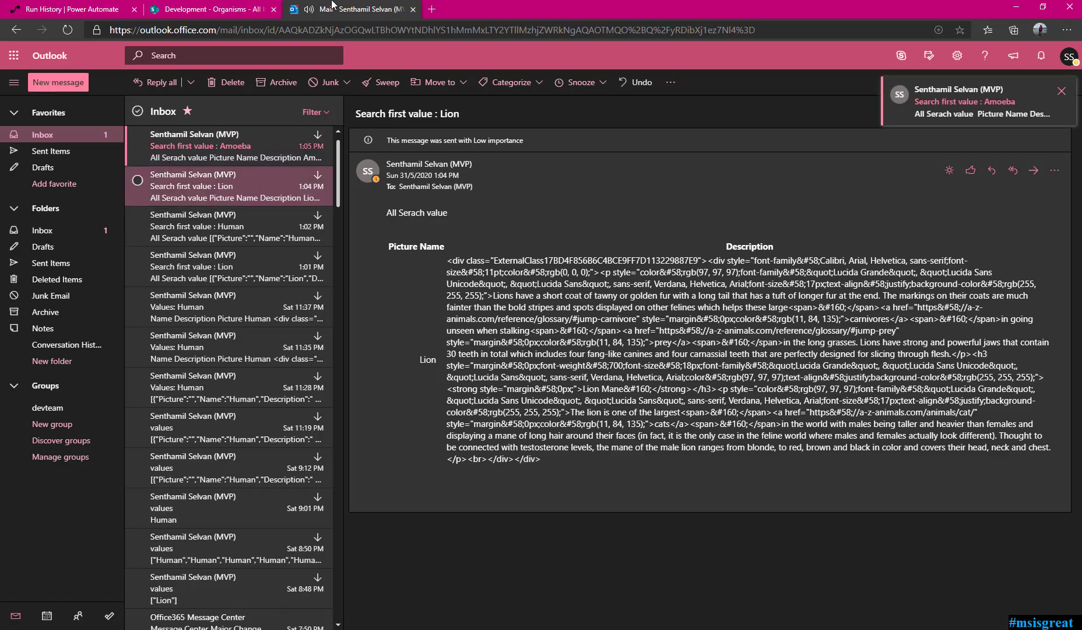
{"action": "left_click", "coordinate": [257, 162]}
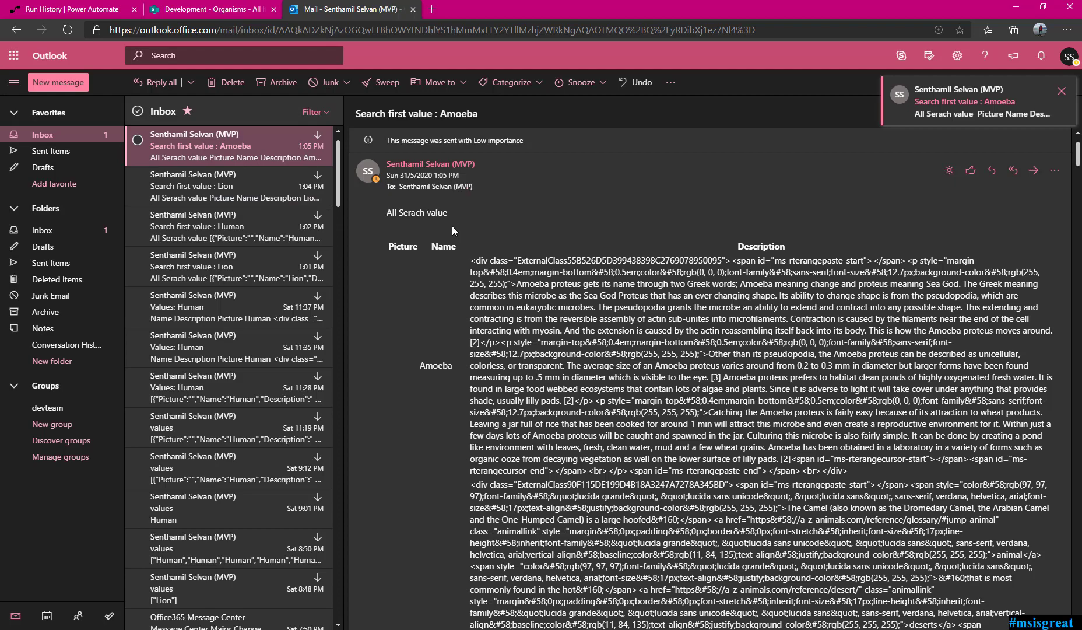
{"action": "scroll", "coordinate": [369, 287], "scroll_direction": "down", "scroll_amount": 4}
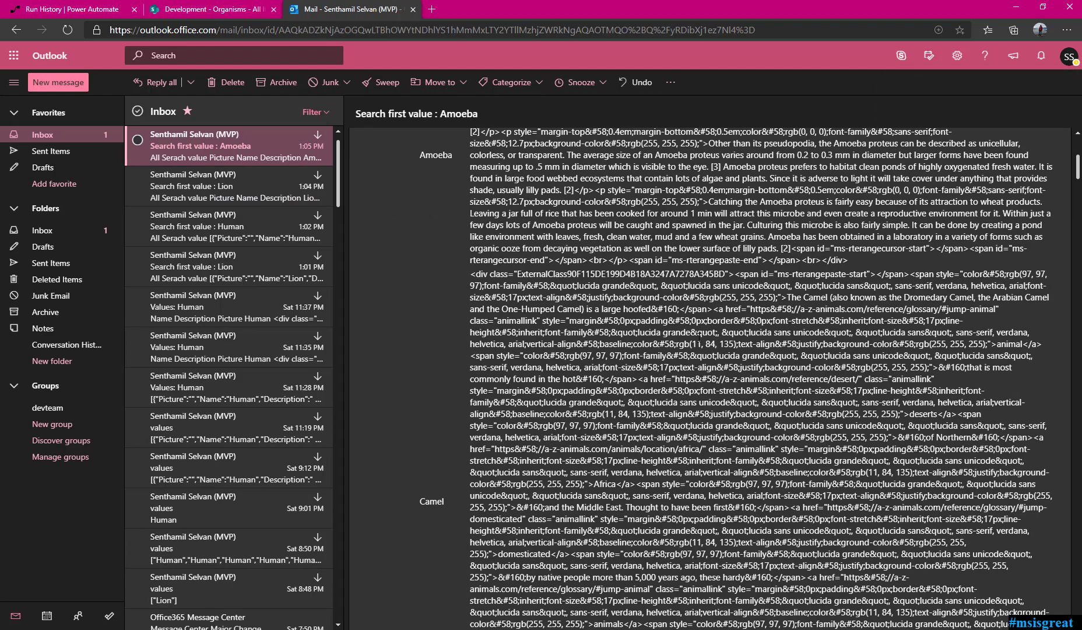
{"action": "scroll", "coordinate": [370, 286], "scroll_direction": "up", "scroll_amount": 4}
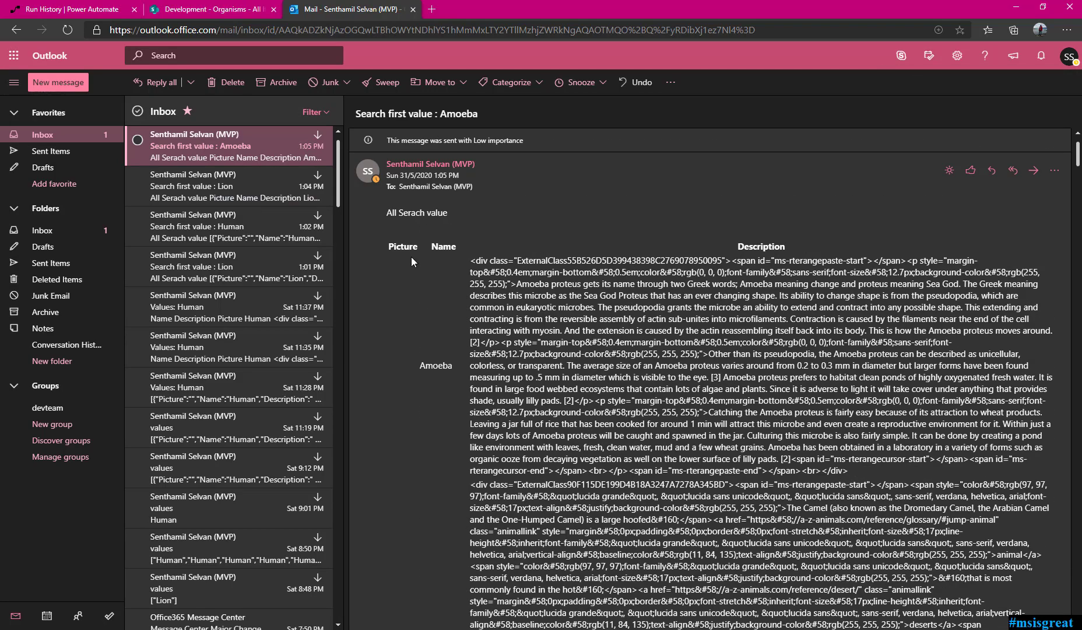
{"action": "scroll", "coordinate": [711, 377], "scroll_direction": "down", "scroll_amount": 15}
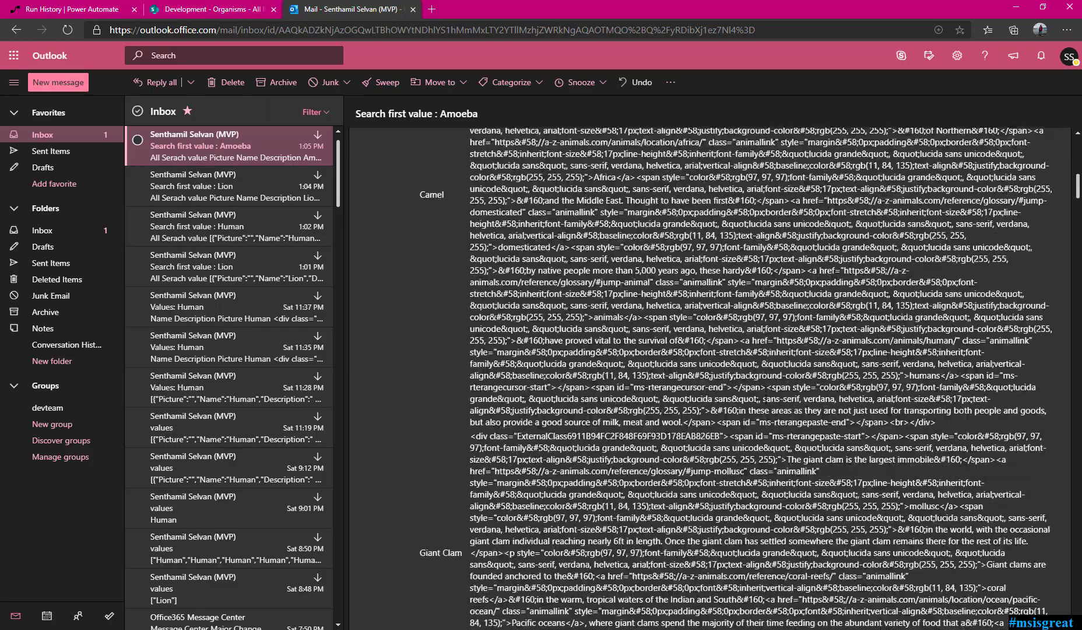
{"action": "scroll", "coordinate": [711, 377], "scroll_direction": "up", "scroll_amount": 12}
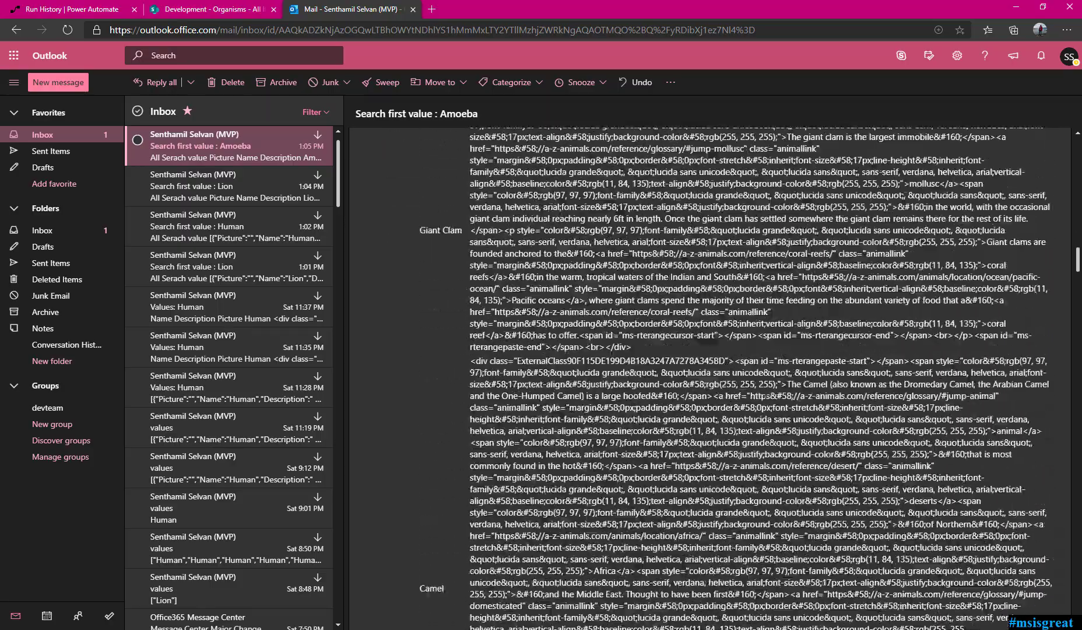
{"action": "scroll", "coordinate": [736, 375], "scroll_direction": "down", "scroll_amount": 12}
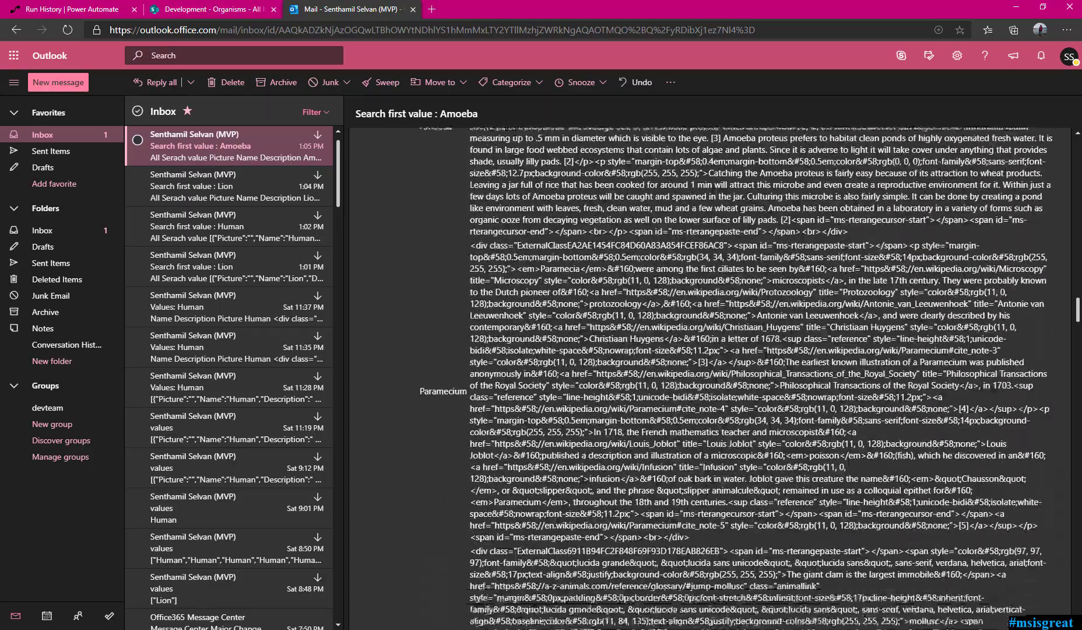
{"action": "scroll", "coordinate": [736, 377], "scroll_direction": "down", "scroll_amount": 10}
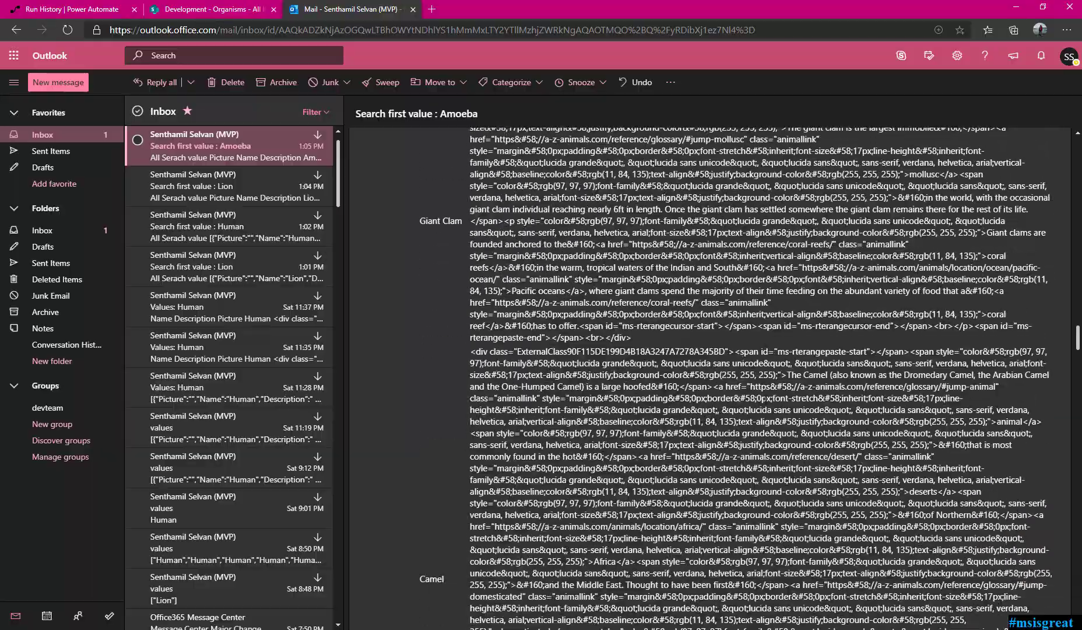
{"action": "scroll", "coordinate": [736, 377], "scroll_direction": "down", "scroll_amount": 10}
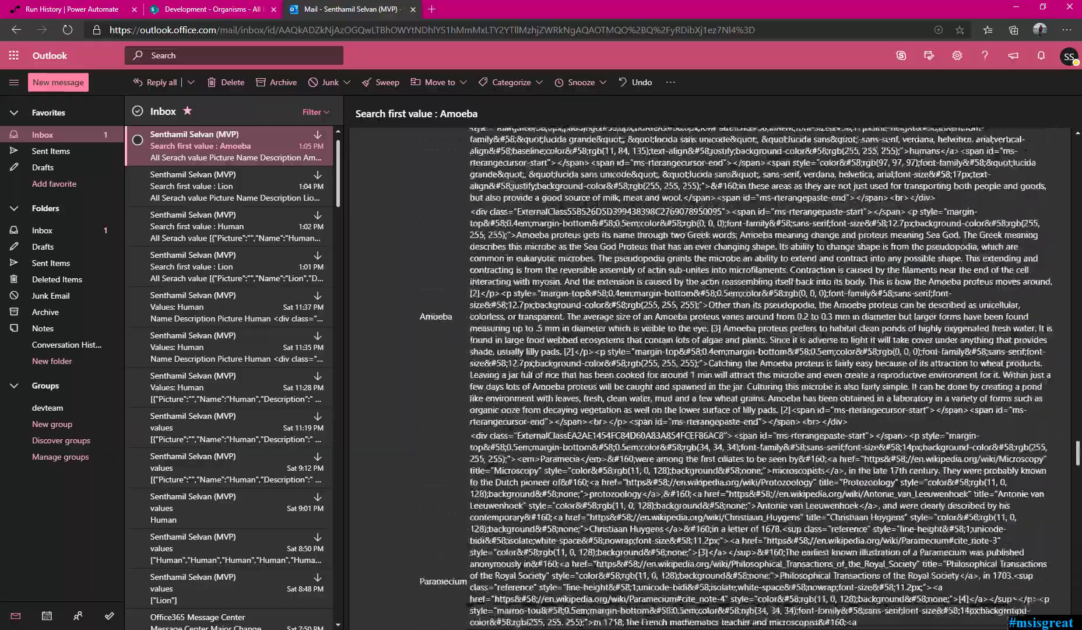
{"action": "scroll", "coordinate": [736, 377], "scroll_direction": "up", "scroll_amount": 20}
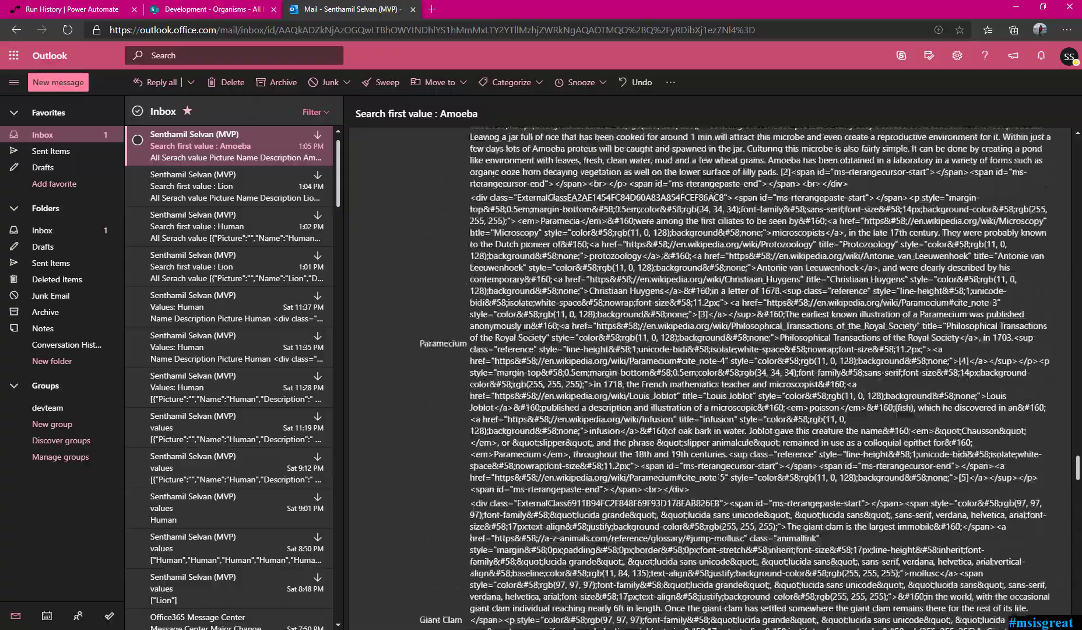
{"action": "key", "text": "ctrl+1"}
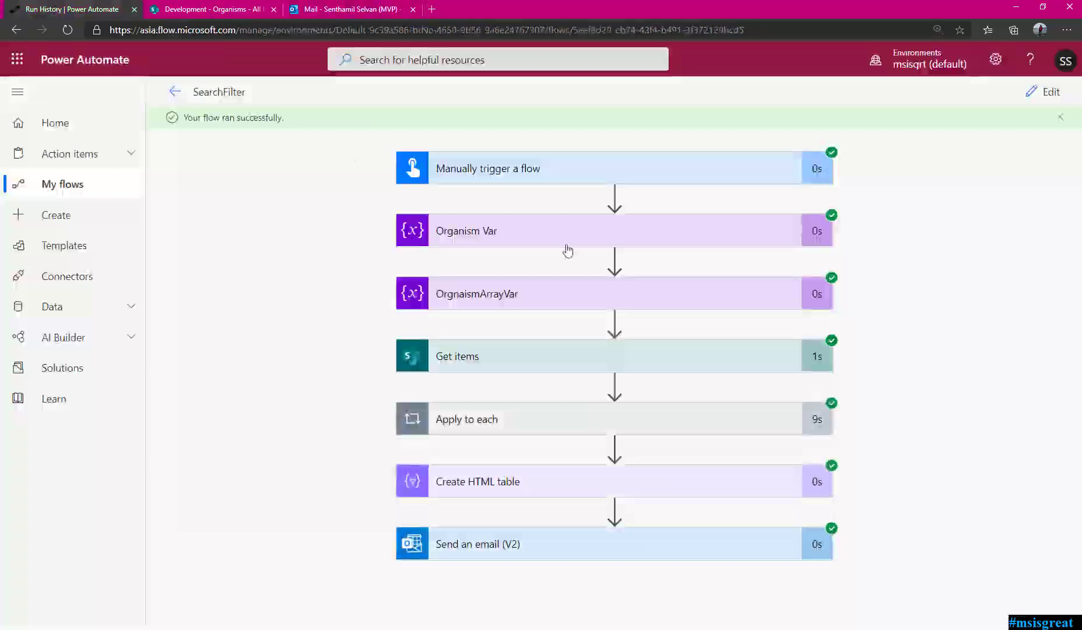